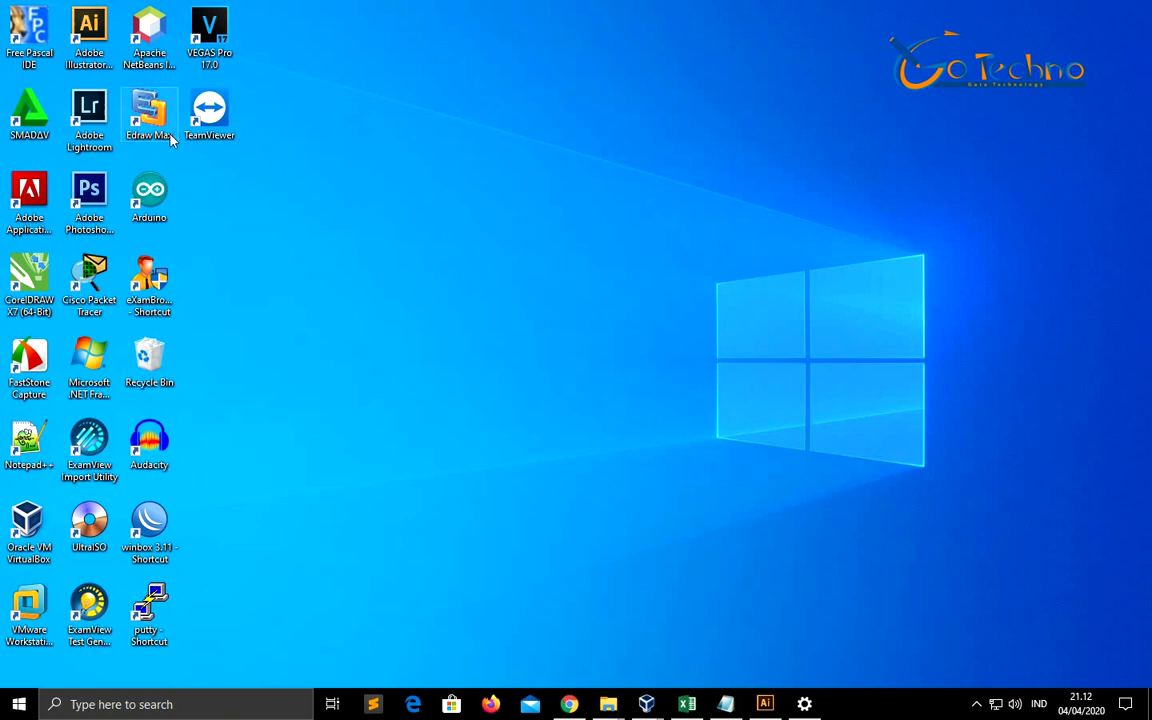
Step: Start Edraw Max and look through the template categories from Basic Diagram to Flowchart
left_click(153, 129)
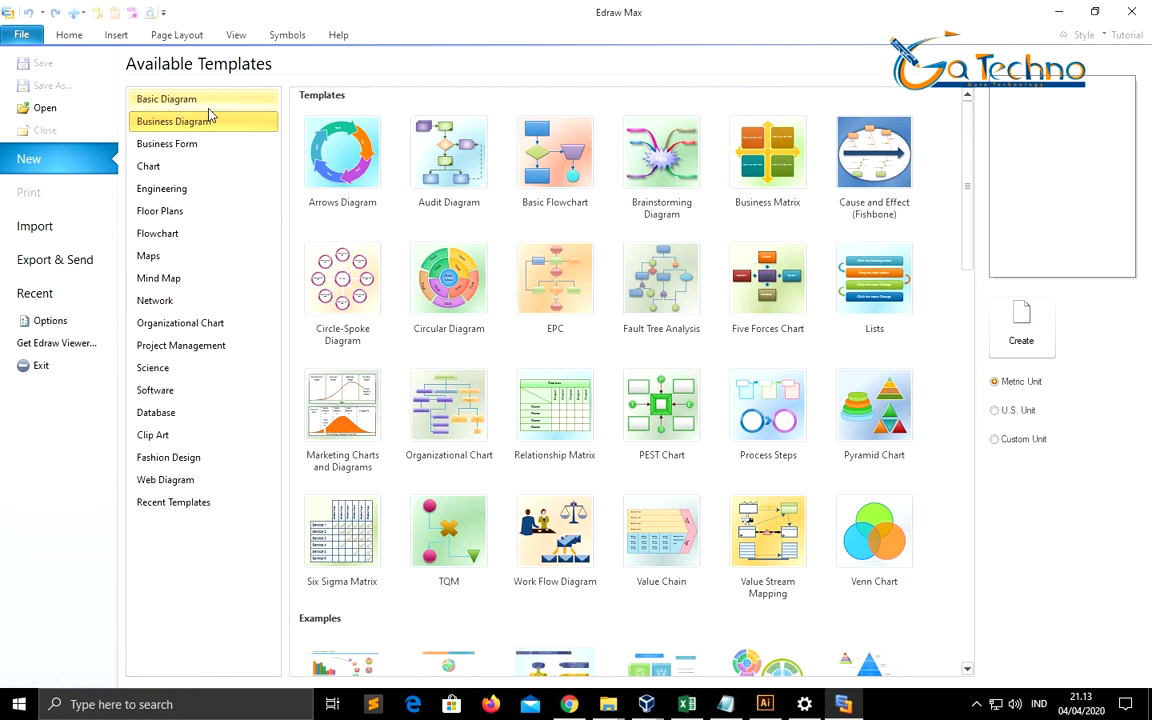
left_click(200, 103)
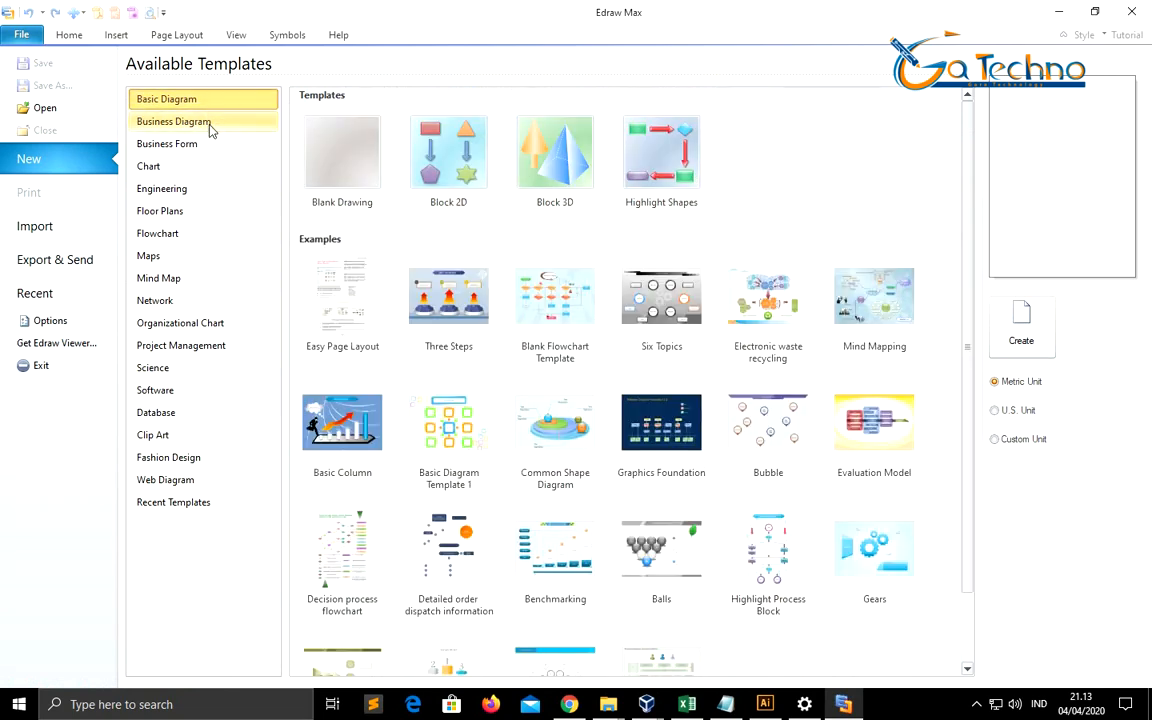
left_click(209, 124)
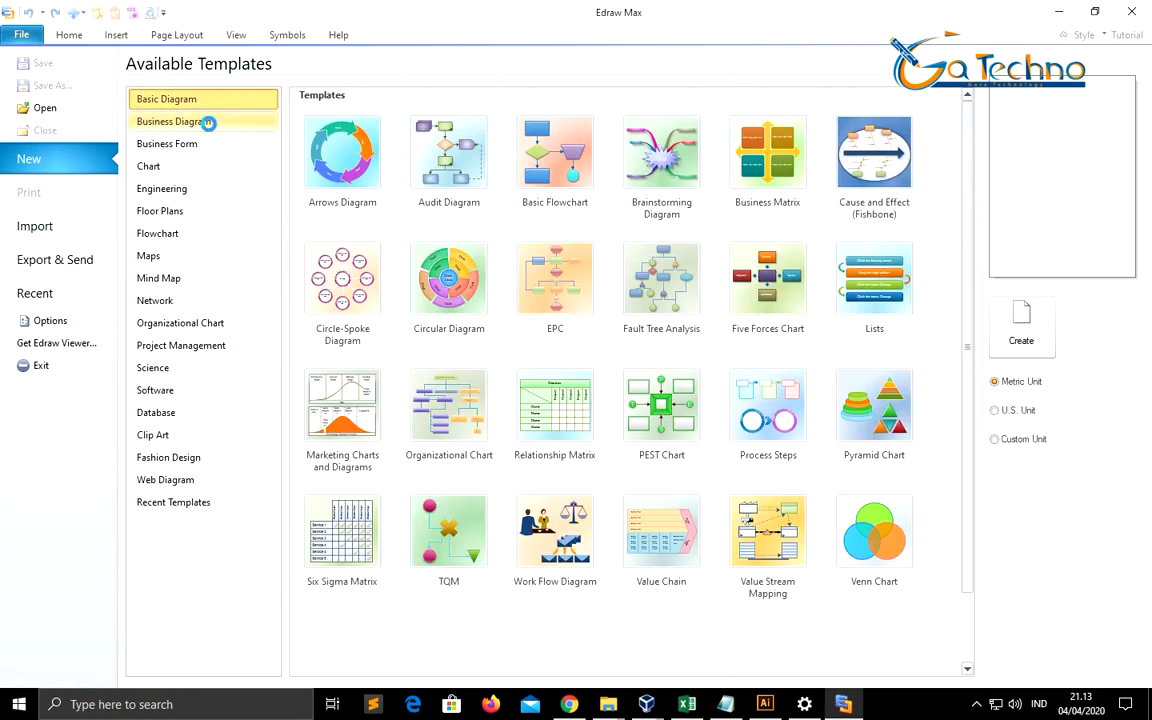
left_click(157, 152)
left_click(160, 170)
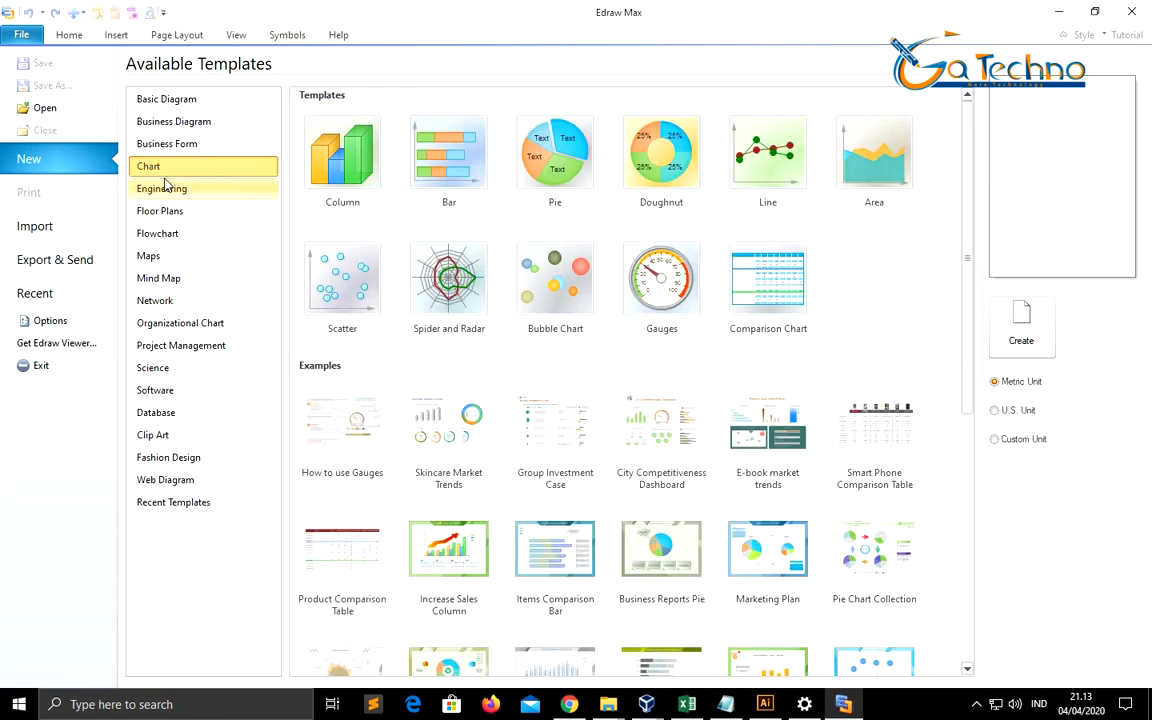
left_click(170, 191)
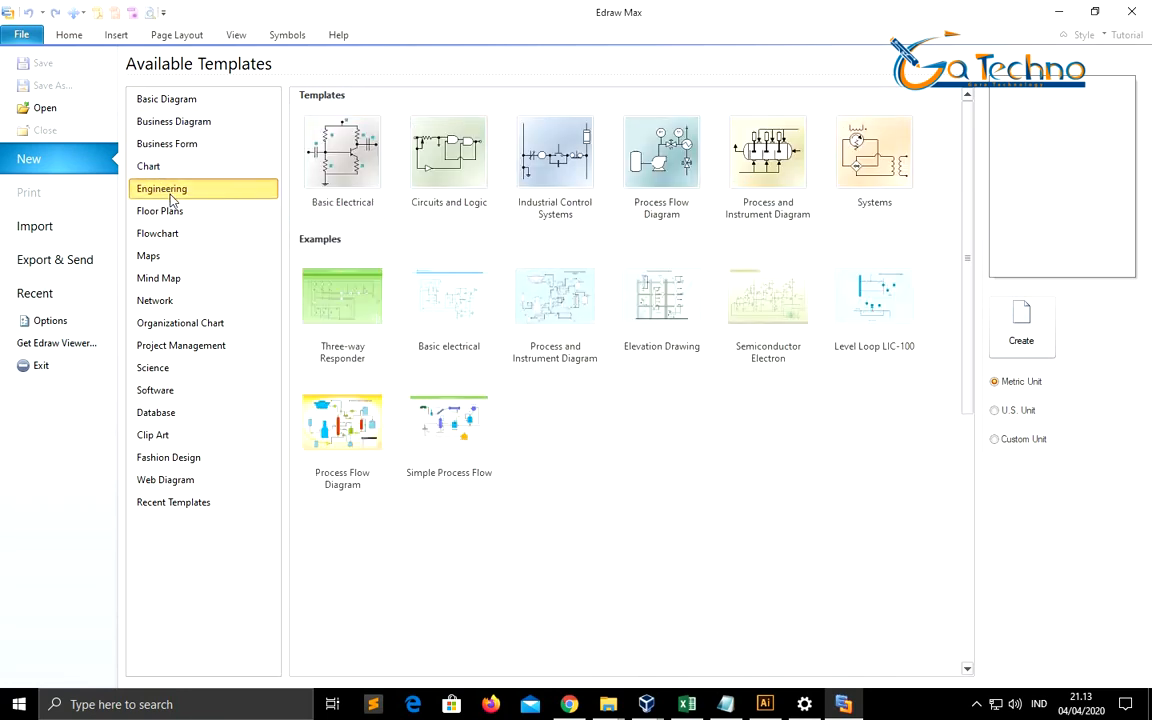
left_click(174, 236)
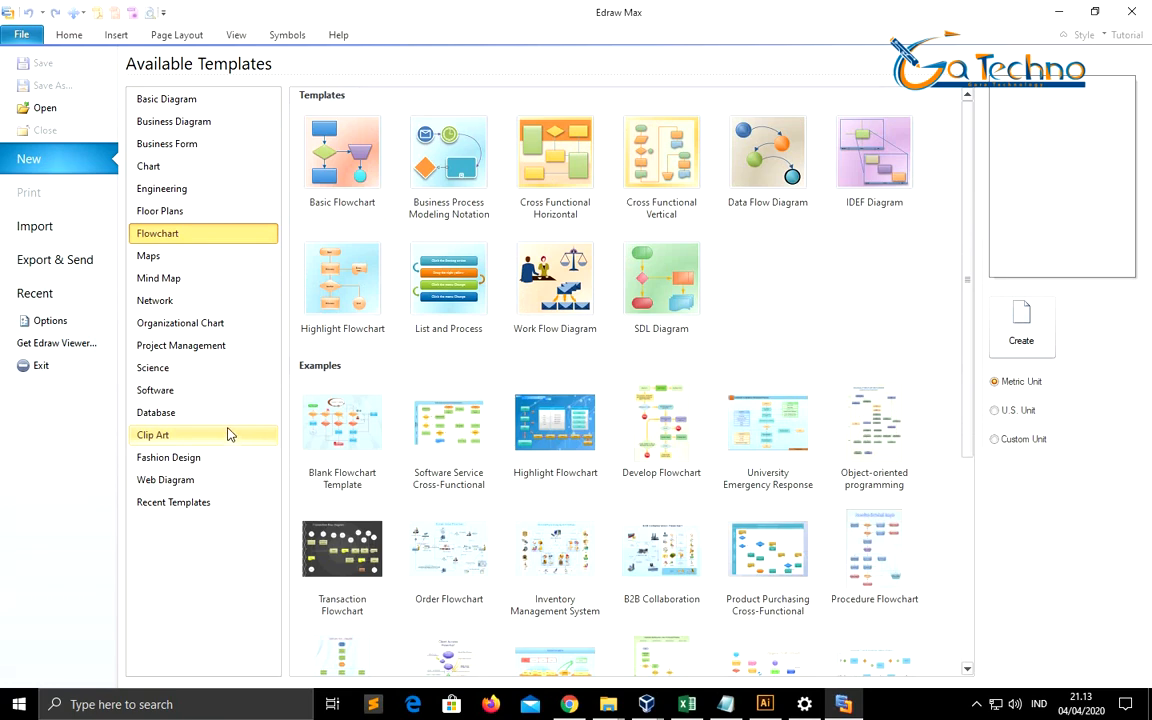
Step: Create a new drawing from the Cisco Networks template in the Network category
left_click(183, 306)
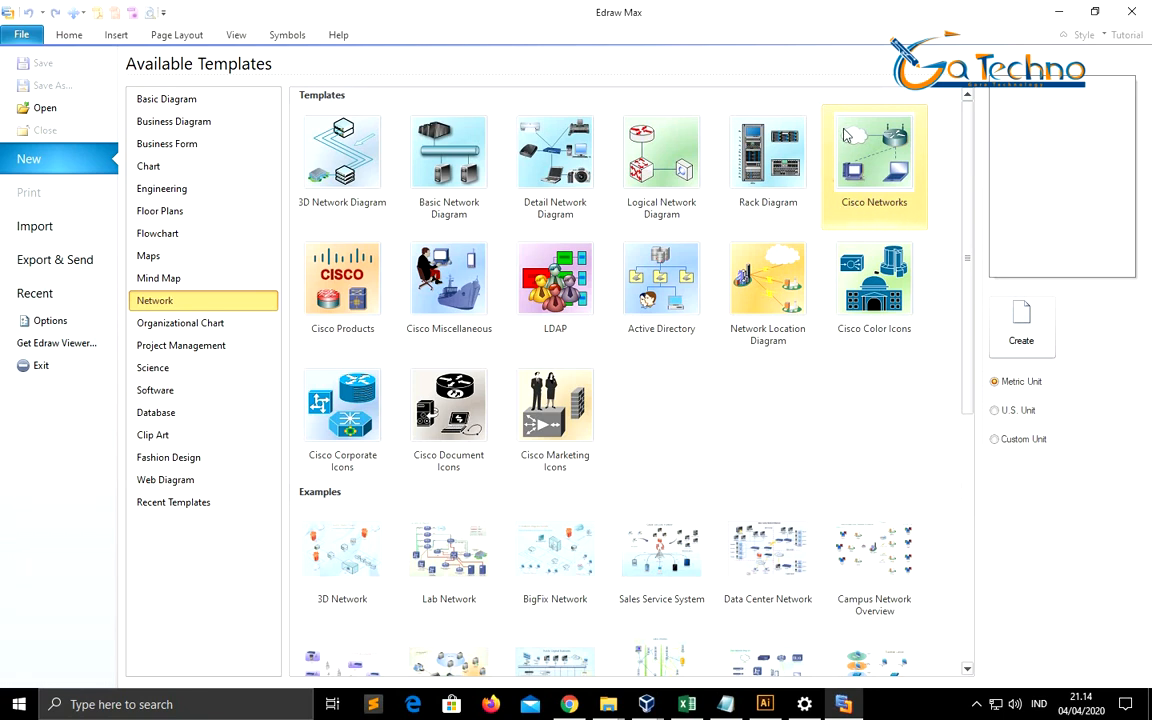
left_click(896, 175)
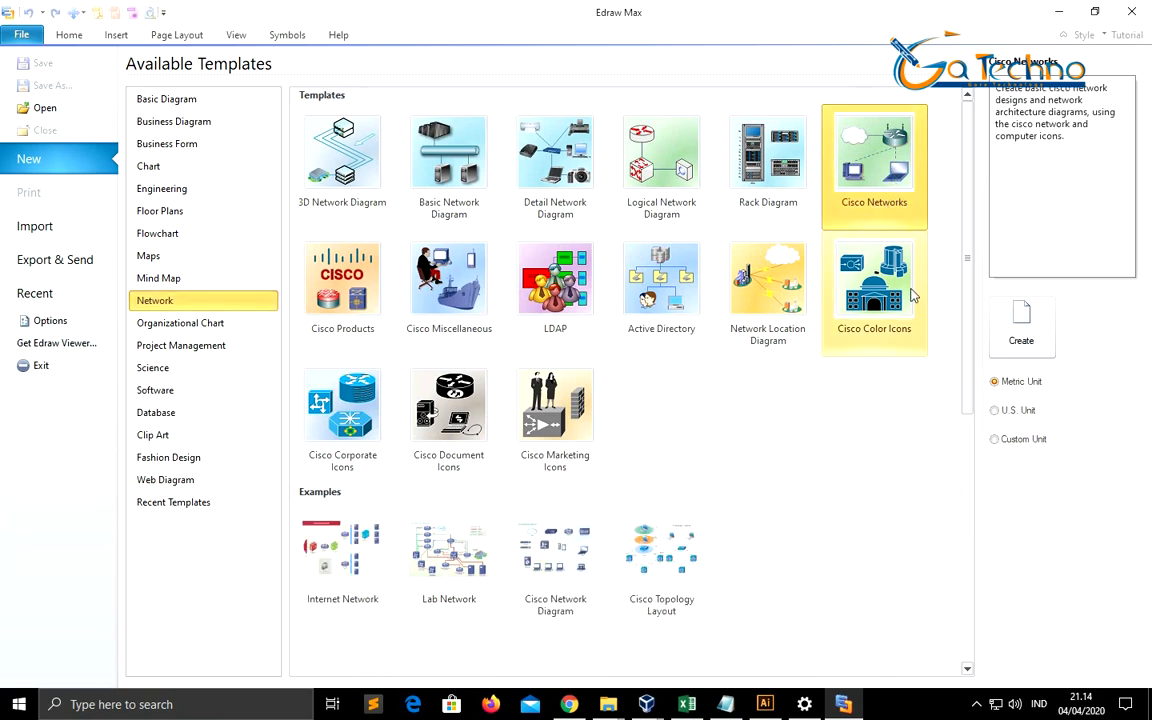
left_click(1025, 330)
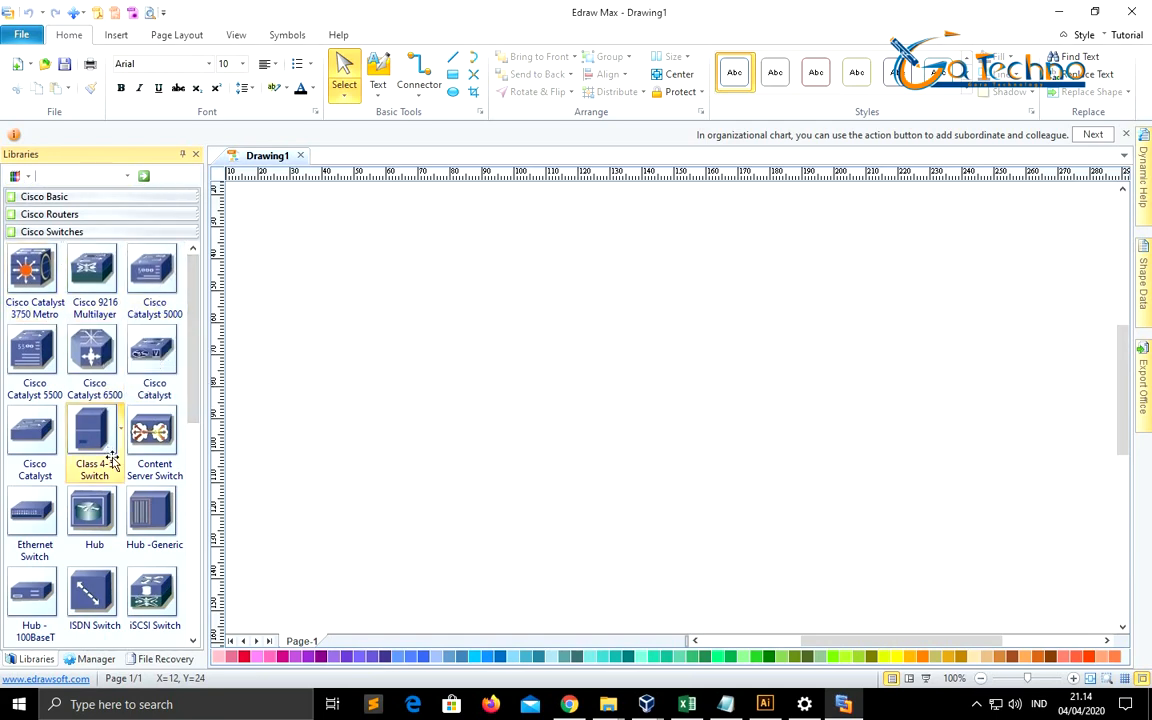
Step: Examine the shapes available in the Cisco Switches and Cisco Basic libraries
scroll(105, 410, "down", 3)
scroll(100, 400, "down", 3)
scroll(100, 420, "up", 6)
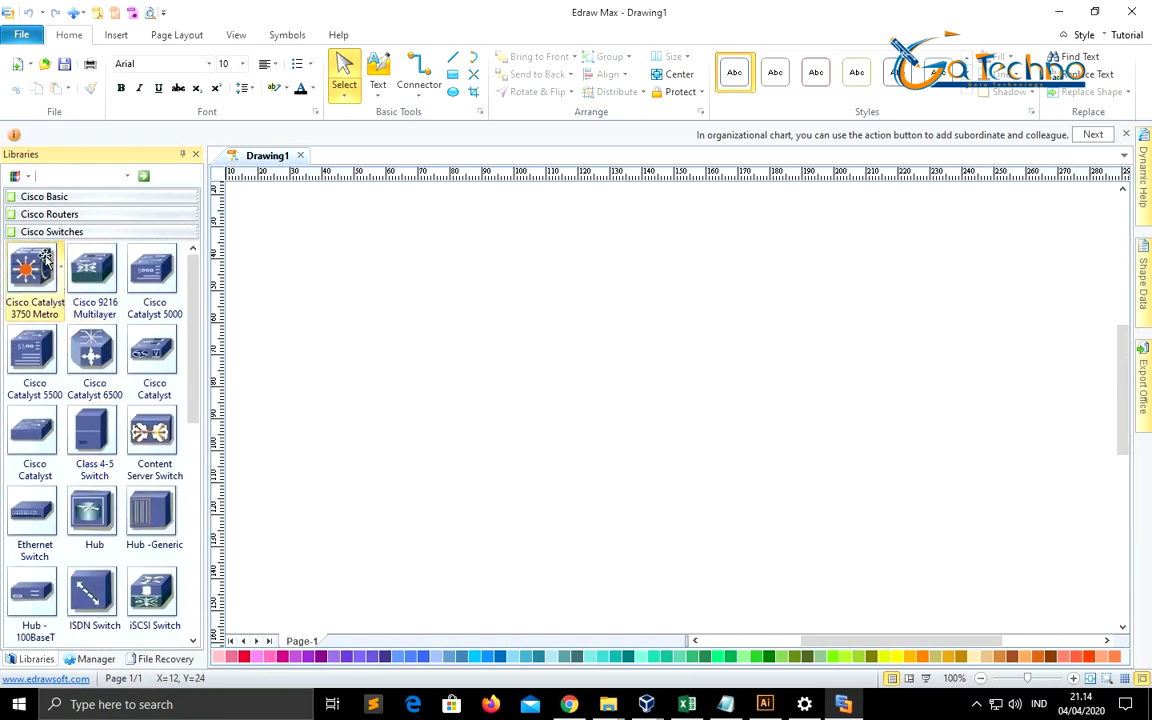
left_click(40, 196)
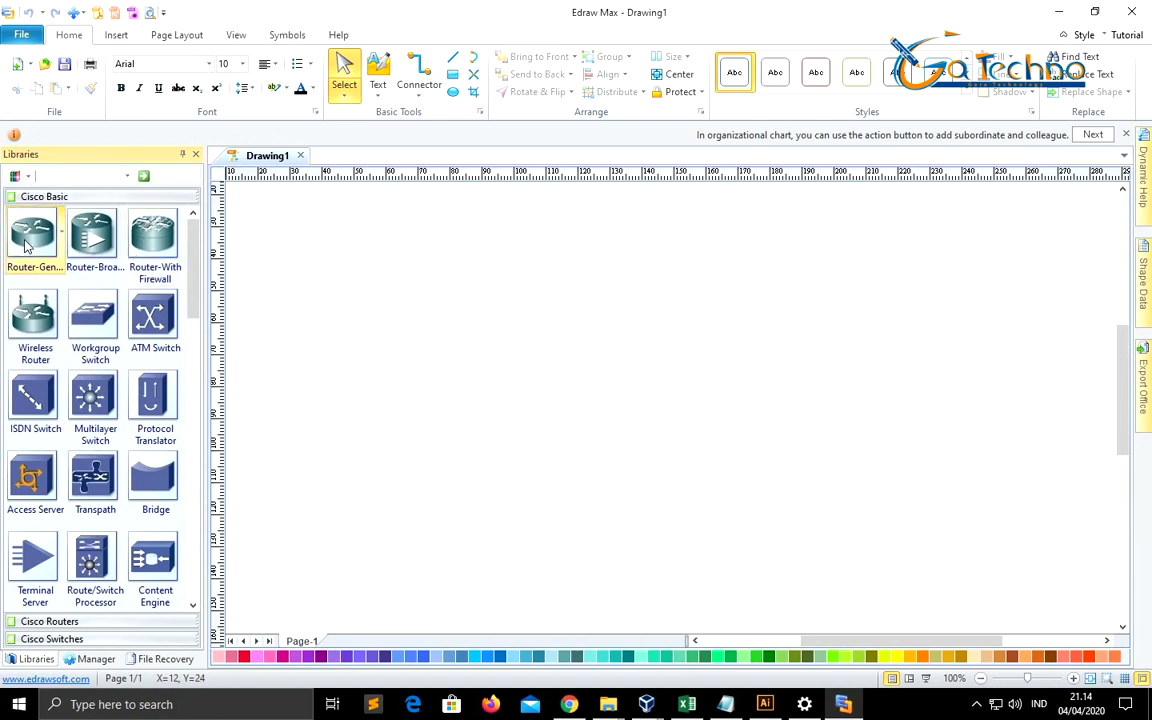
scroll(85, 265, "down", 3)
scroll(85, 268, "up", 3)
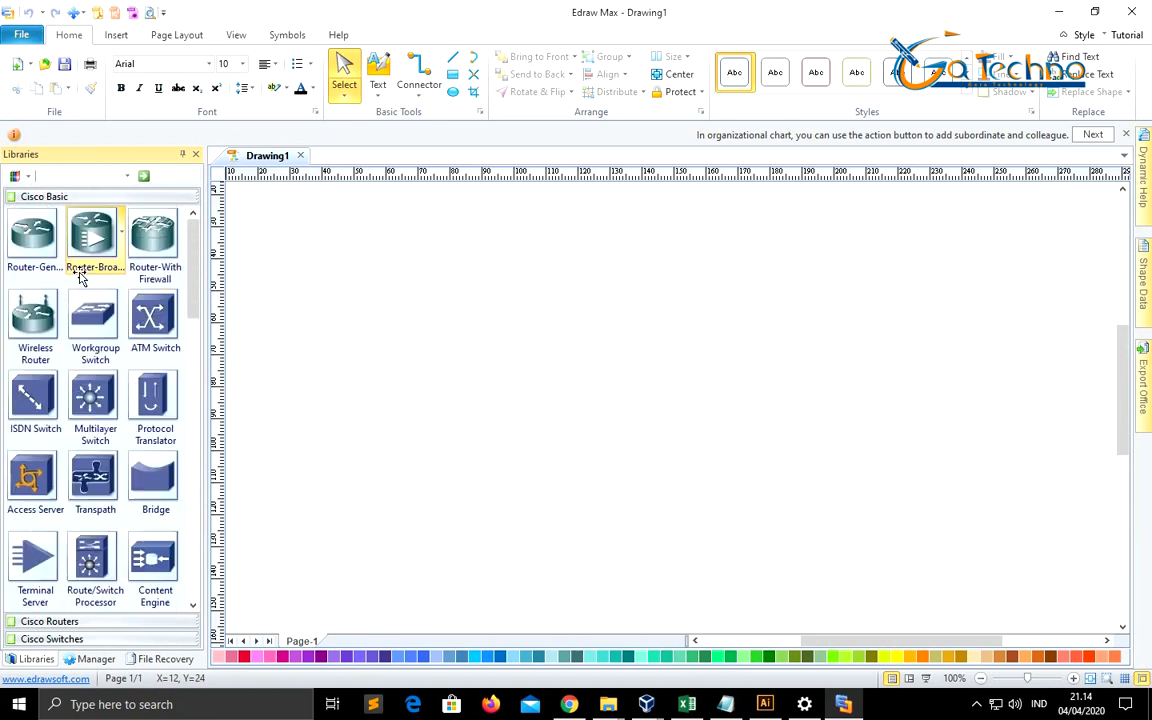
scroll(88, 392, "down", 6)
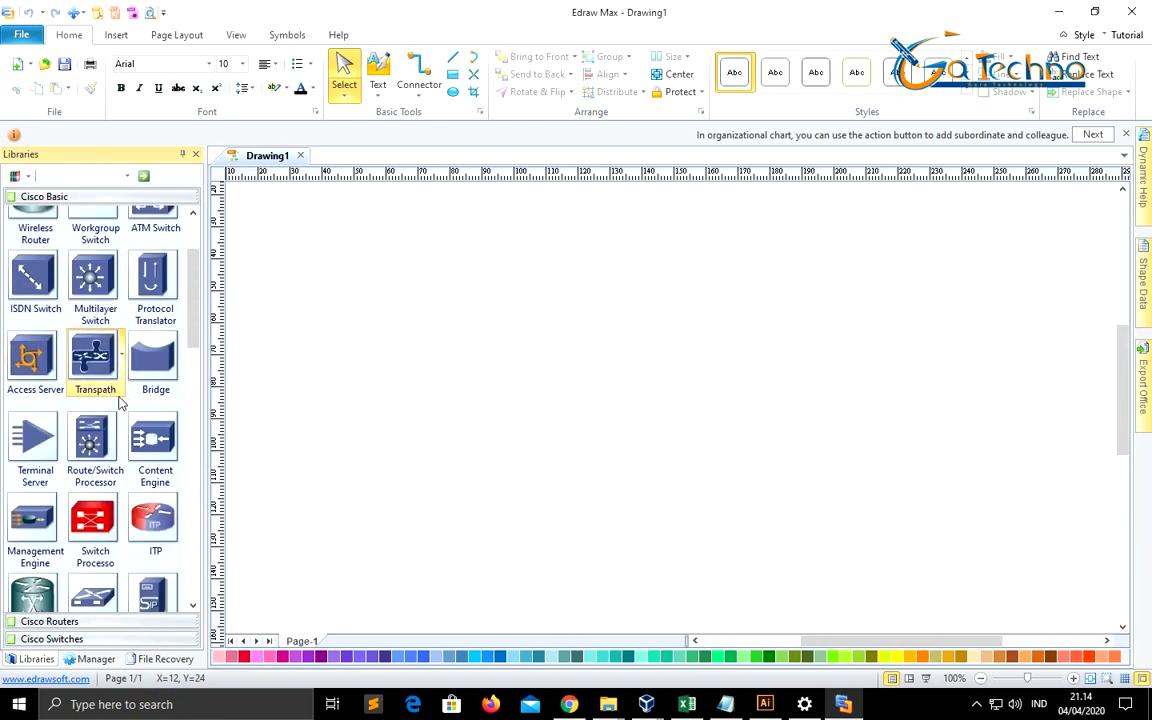
scroll(98, 404, "down", 3)
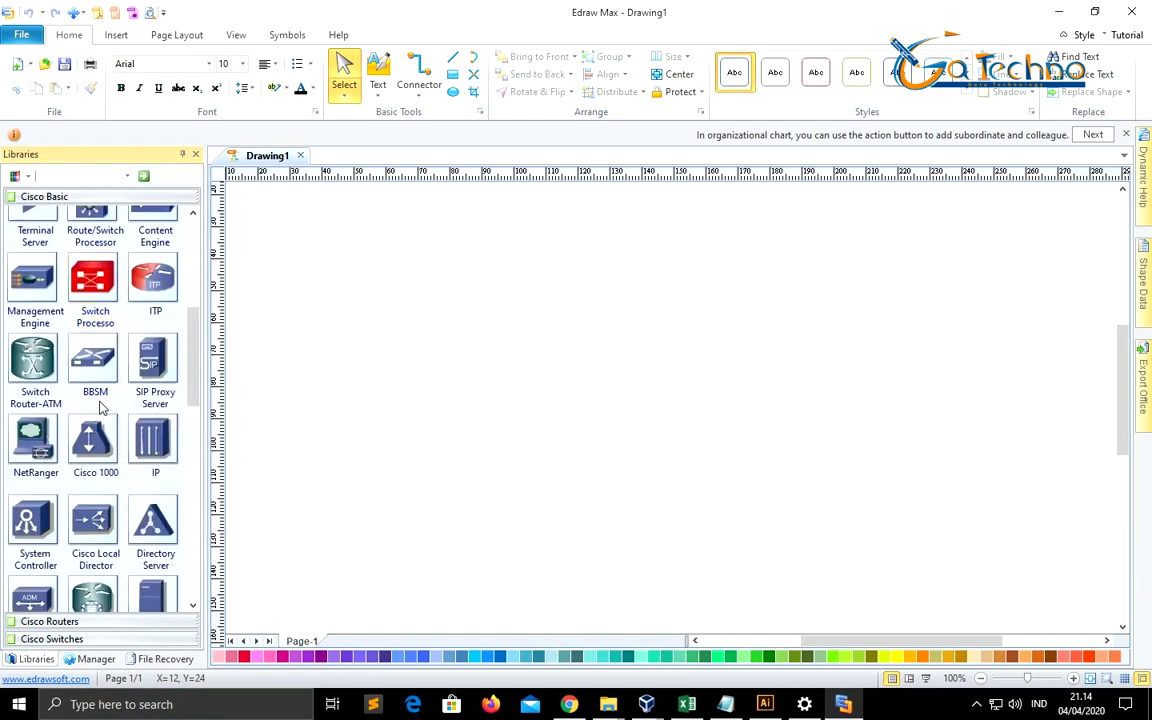
scroll(116, 468, "down", 9)
scroll(113, 470, "down", 6)
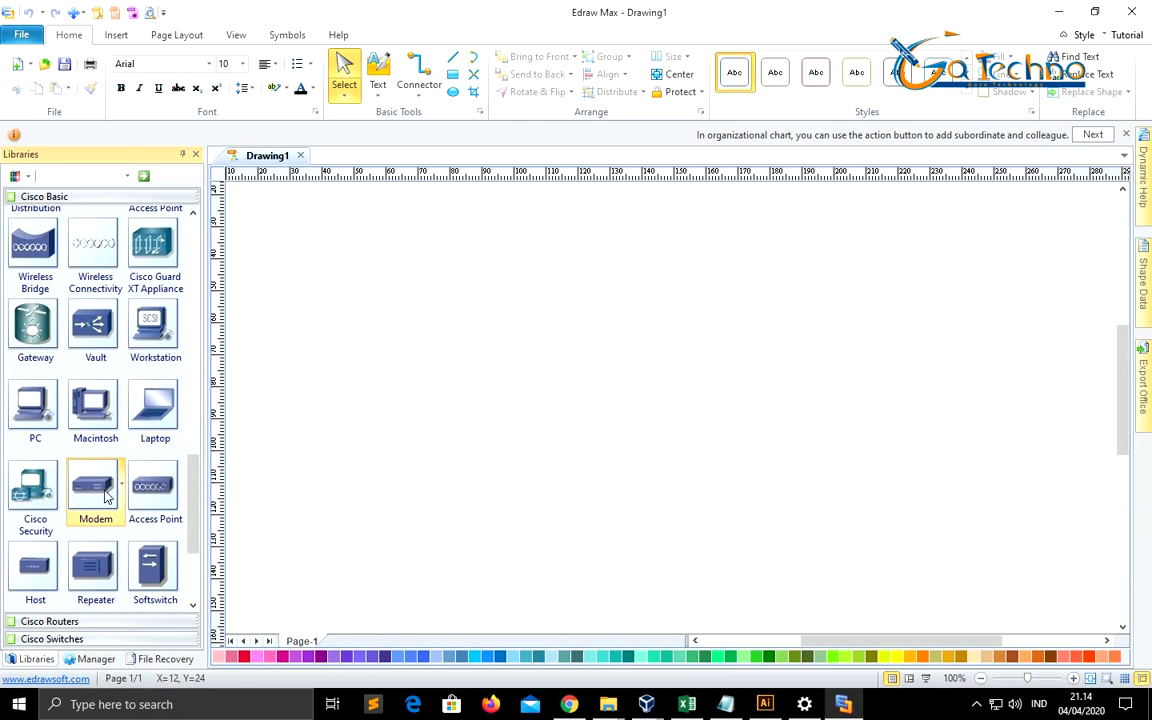
scroll(95, 500, "down", 3)
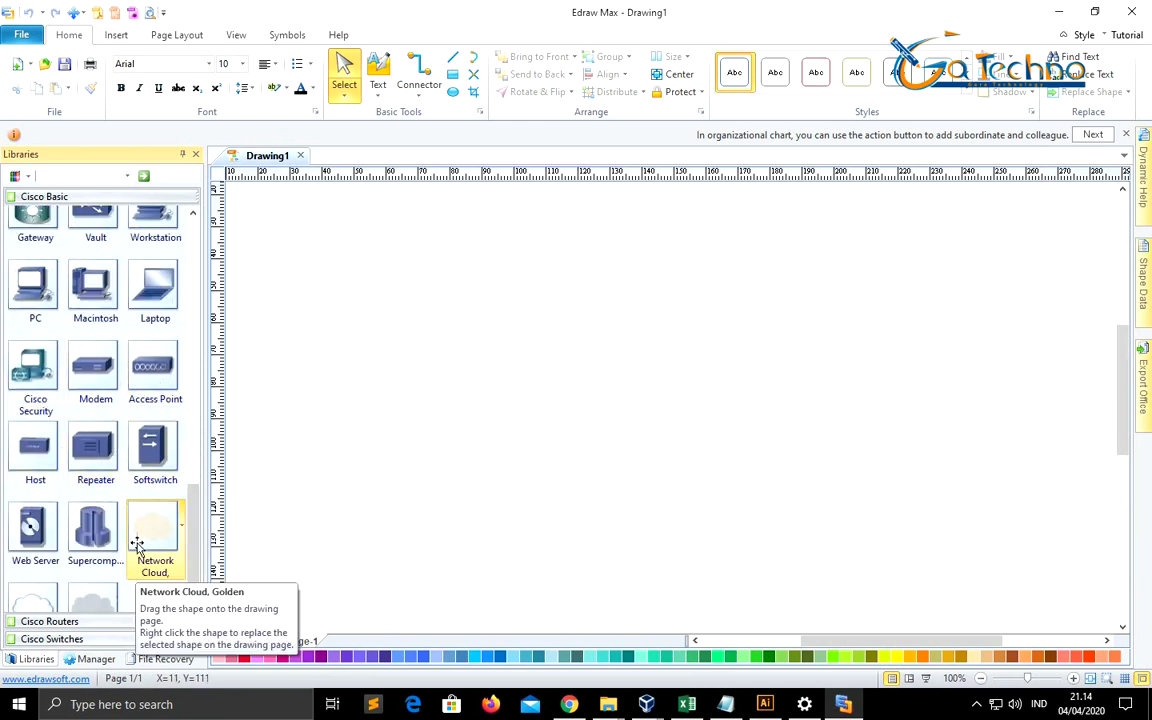
scroll(130, 540, "down", 2)
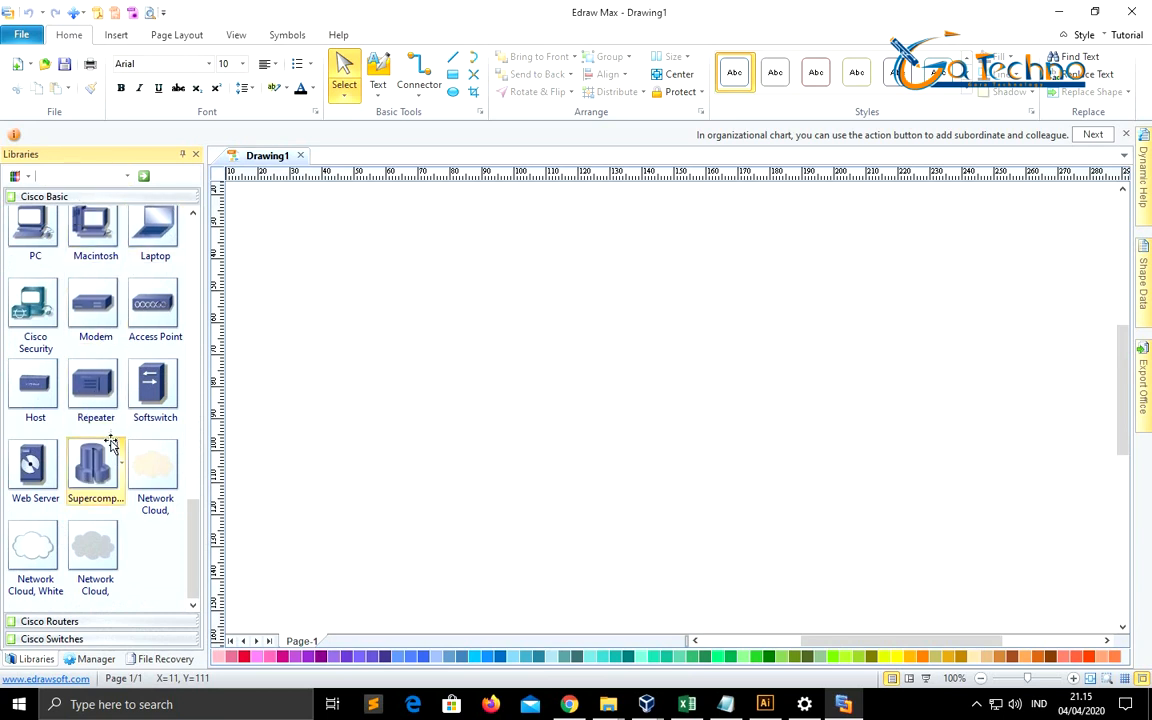
Step: Examine the router models in the Cisco Routers library and the switch models in Cisco Switches
left_click(72, 621)
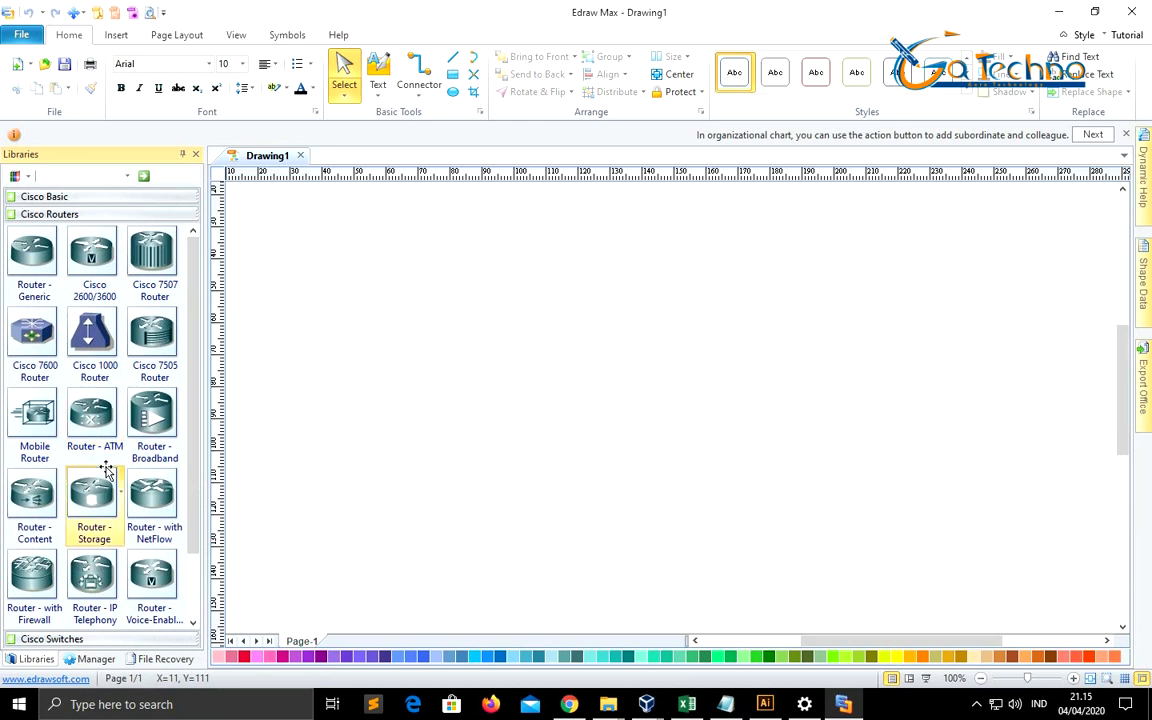
scroll(103, 485, "down", 1)
scroll(110, 490, "up", 1)
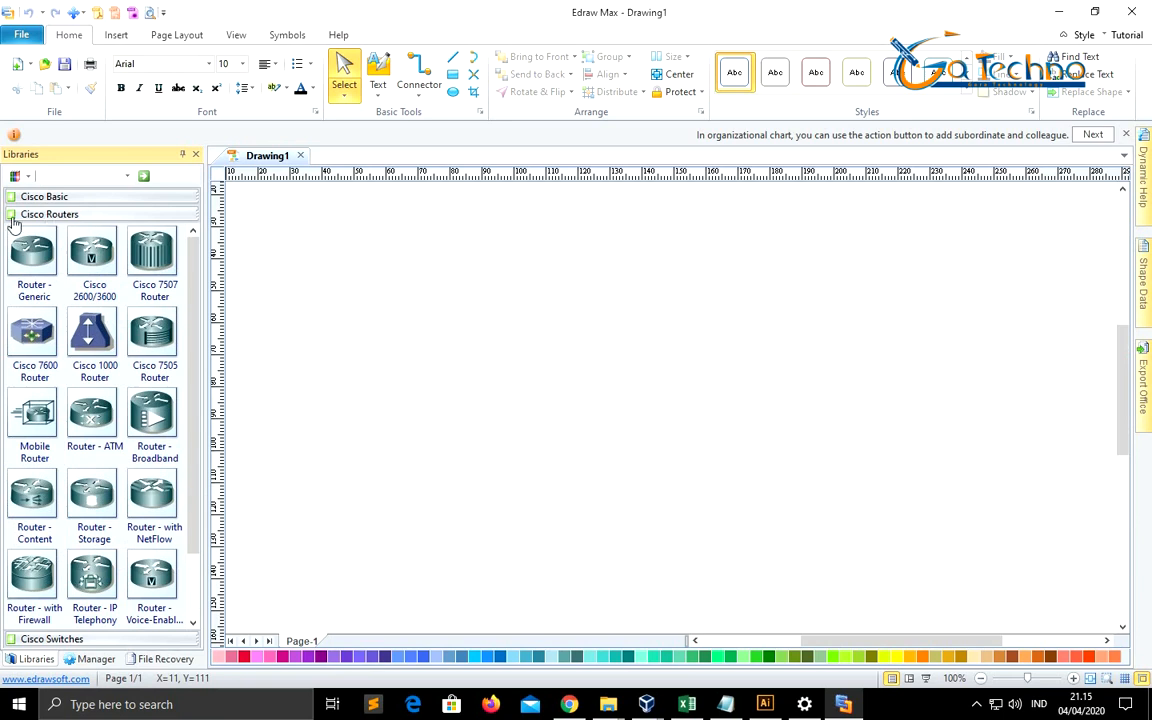
left_click(64, 639)
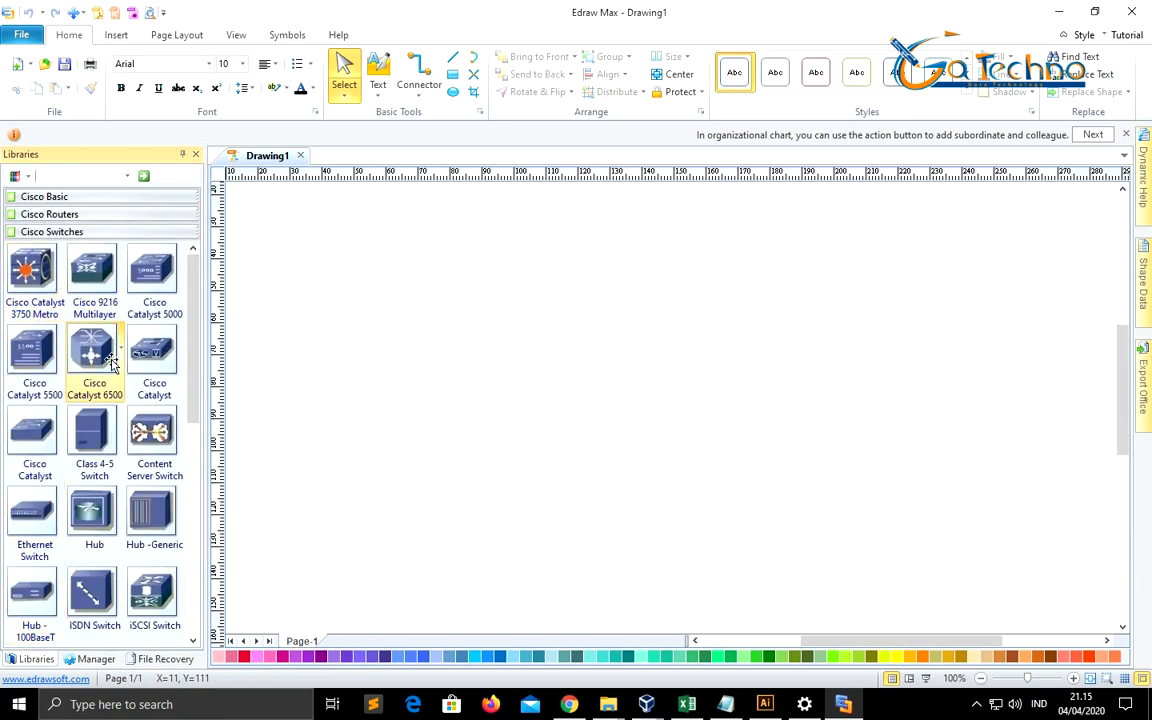
scroll(90, 360, "down", 6)
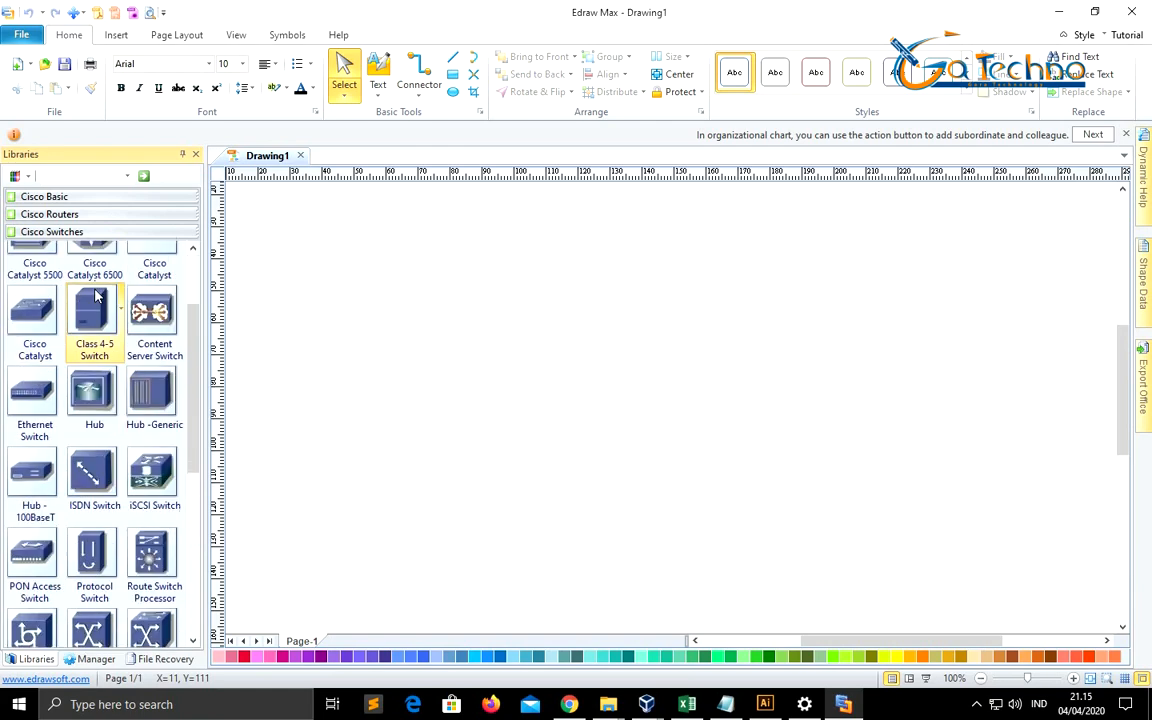
scroll(85, 375, "up", 5)
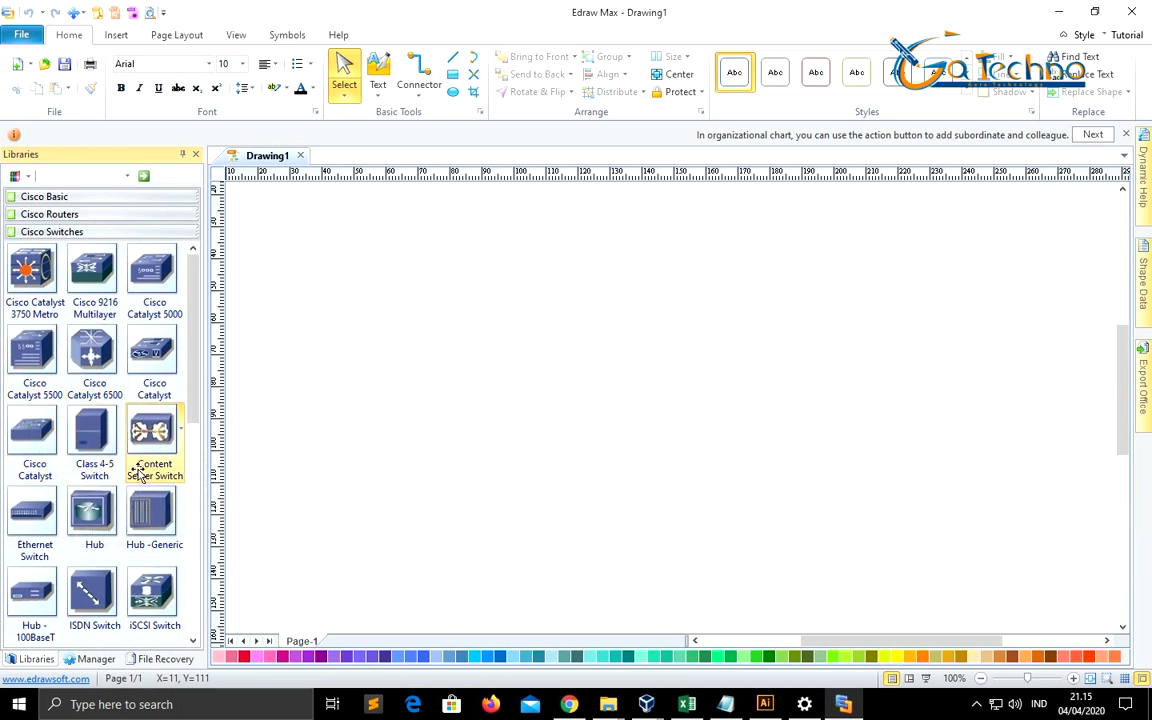
Step: Place a generic router from the Cisco Basic library in the page's upper middle and shrink it to about 22 wide by 16 high
left_click(40, 216)
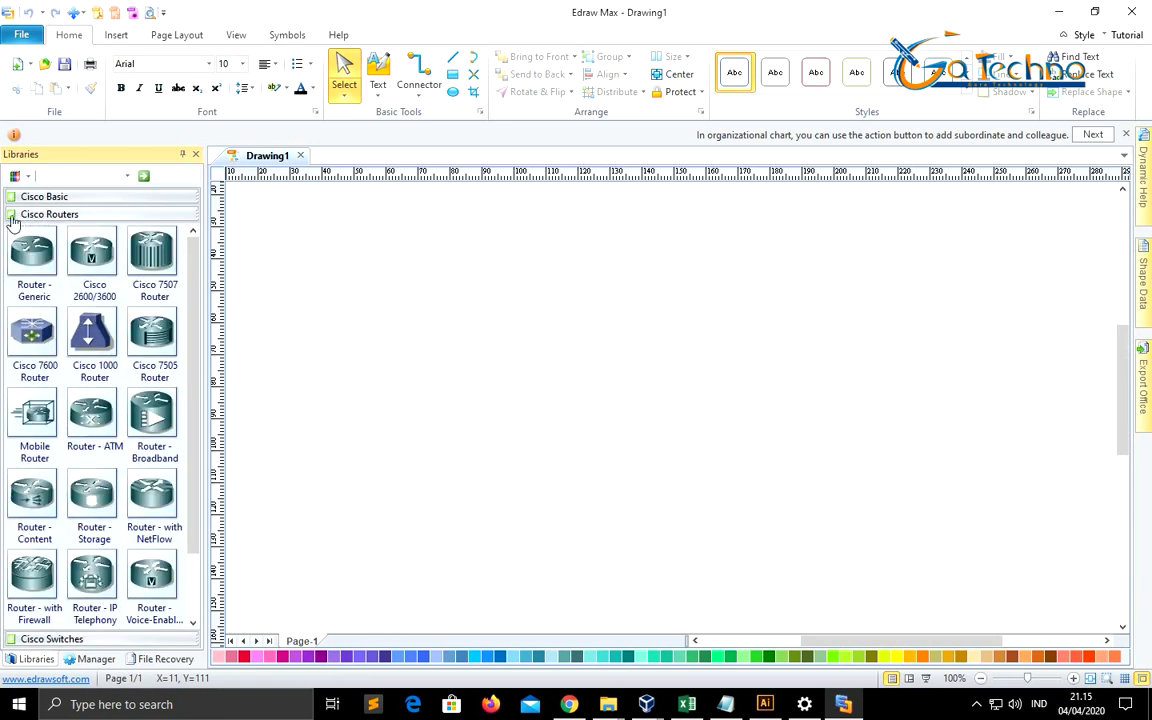
left_click(30, 197)
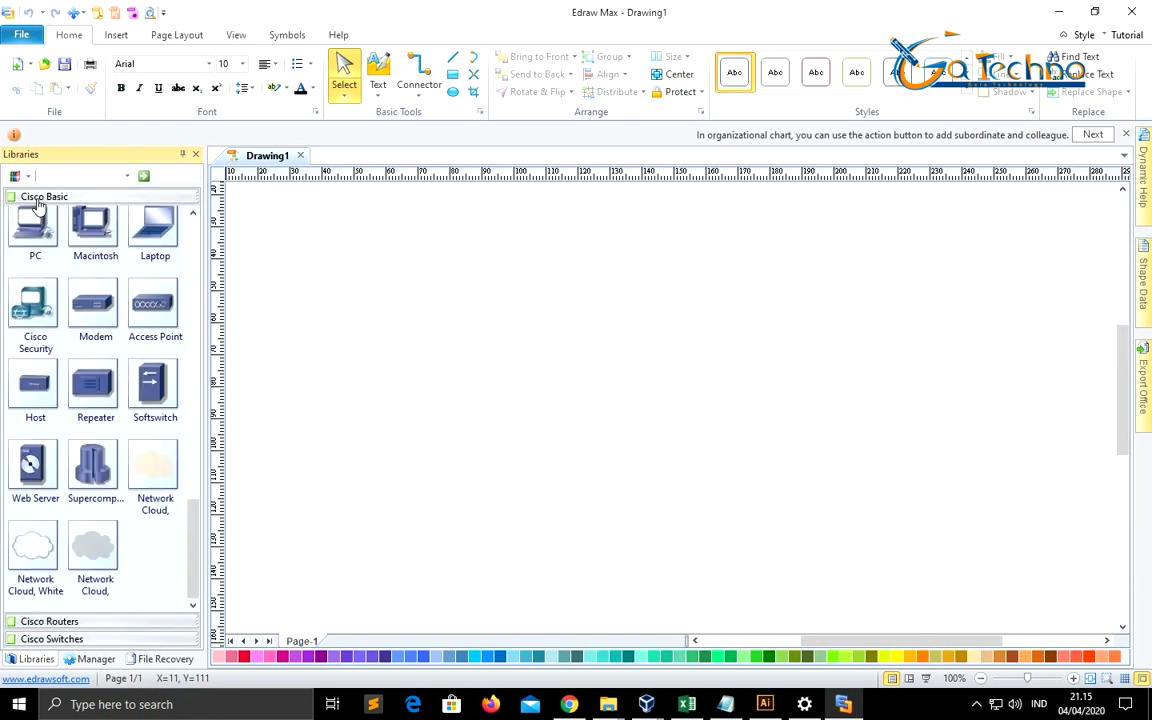
scroll(168, 345, "down", 5)
scroll(165, 340, "down", 10)
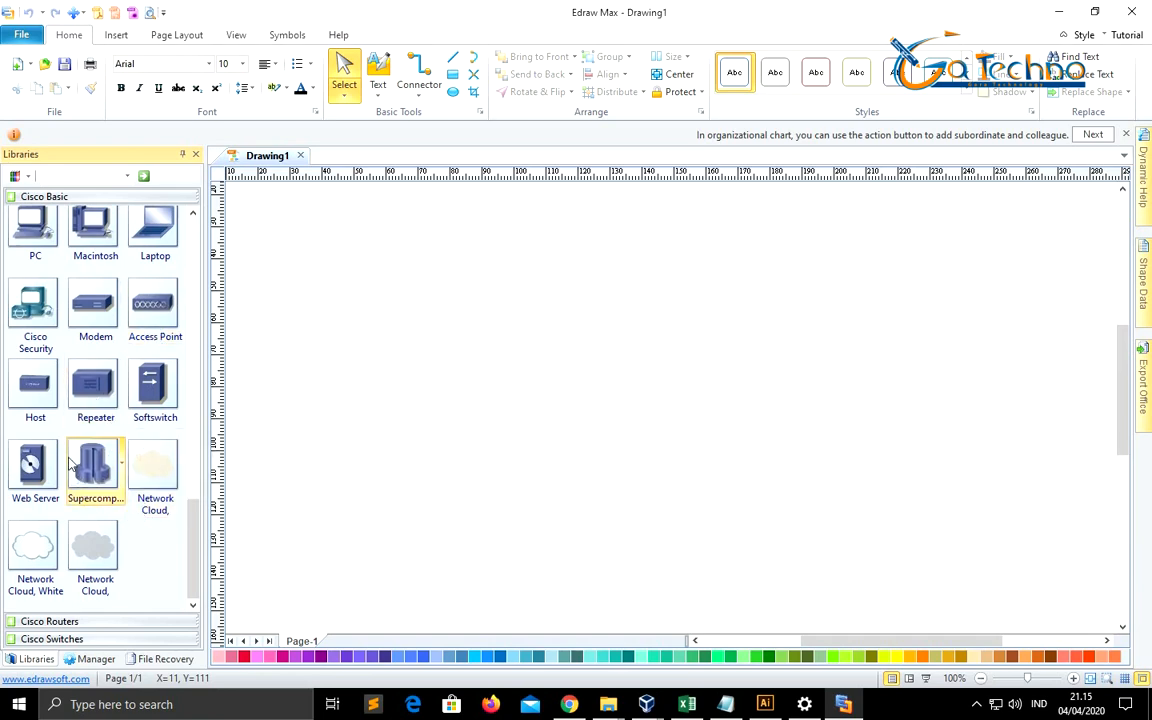
scroll(105, 485, "up", 10)
scroll(70, 437, "up", 5)
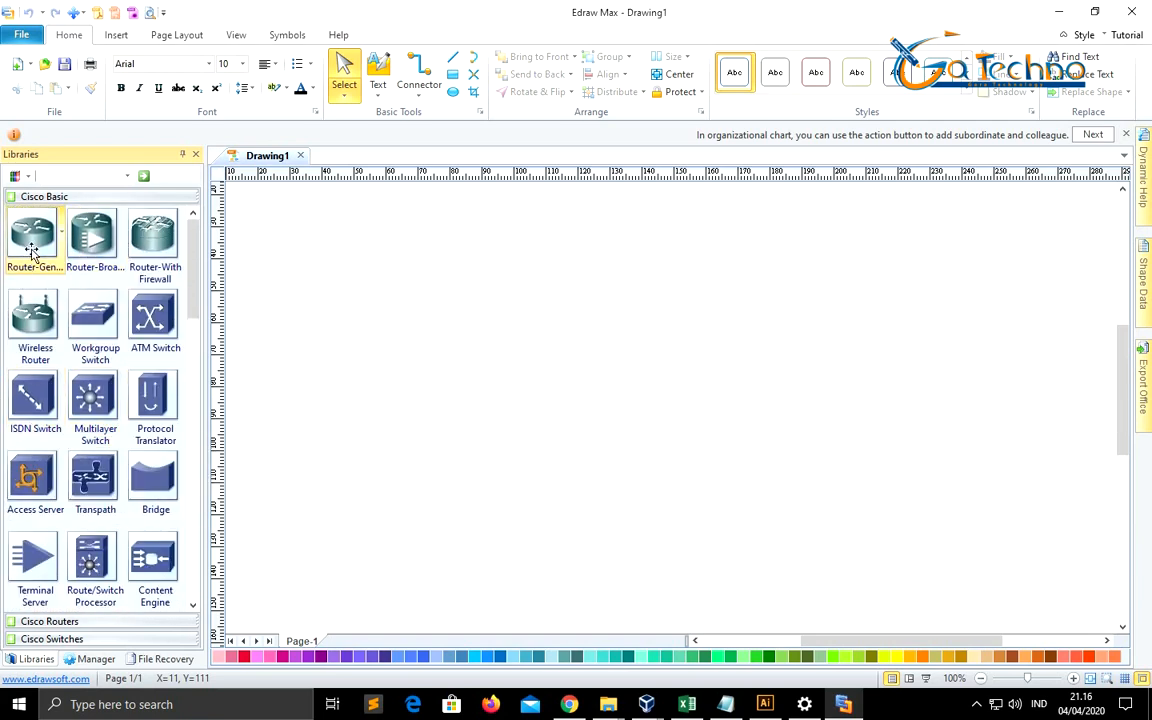
left_click_drag(33, 240, 611, 330)
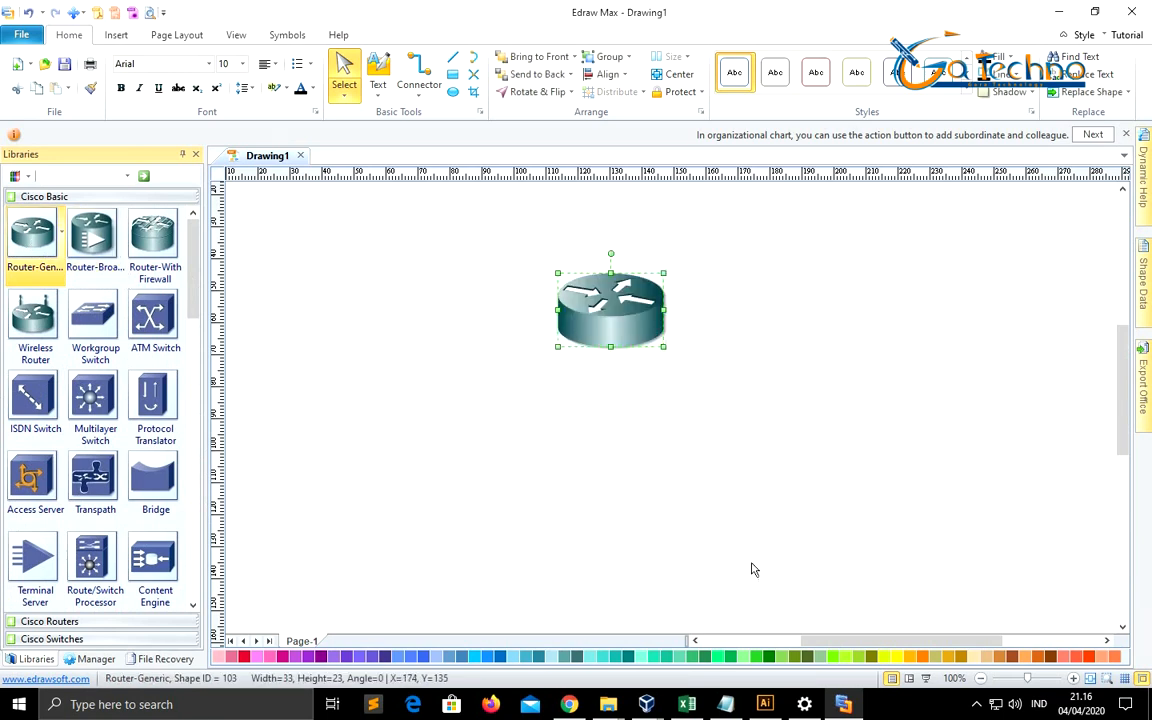
mouse_move(665, 349)
left_mouse_down()
mouse_move(636, 312)
mouse_move(670, 350)
mouse_move(626, 318)
mouse_move(661, 335)
left_mouse_up()
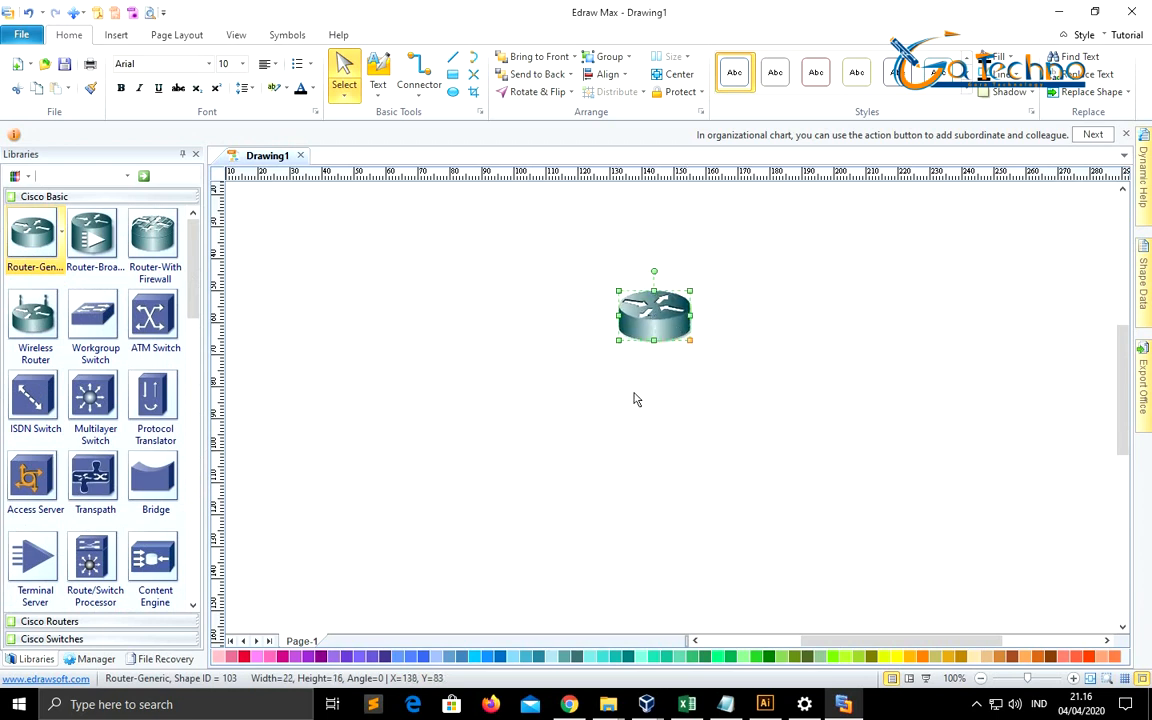
Step: Add a Laptop and a PC from the Cisco Basic library below the router
scroll(95, 437, "down", 6)
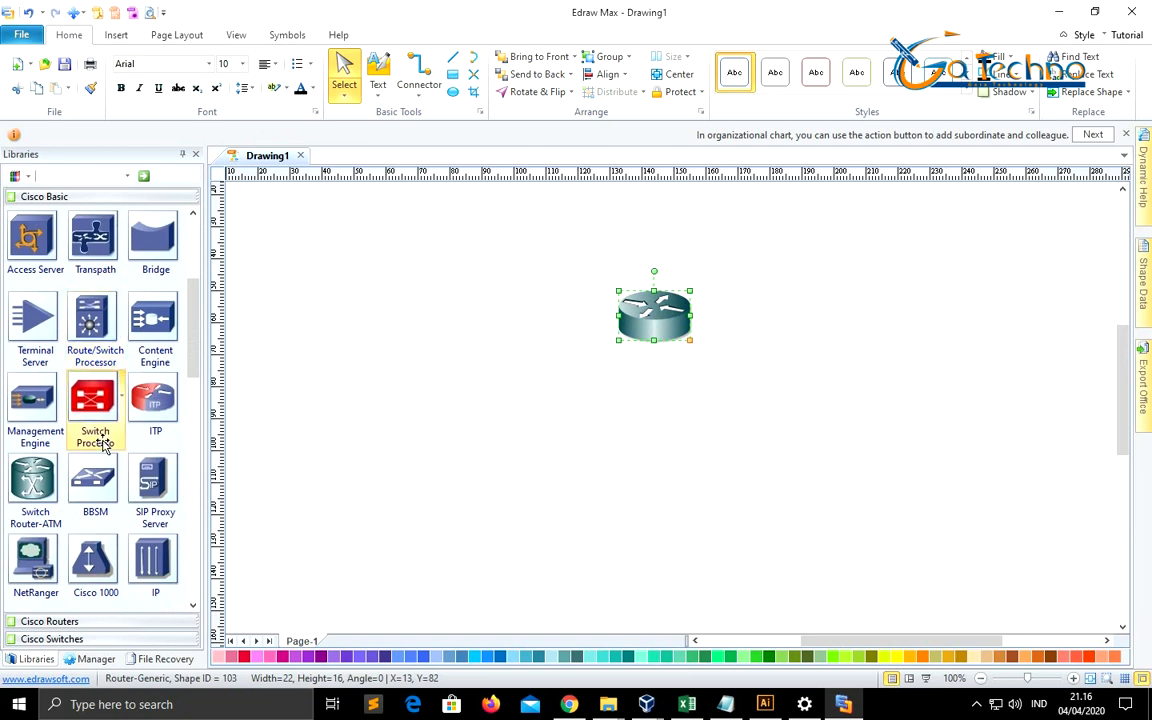
scroll(102, 448, "up", 5)
scroll(102, 448, "down", 11)
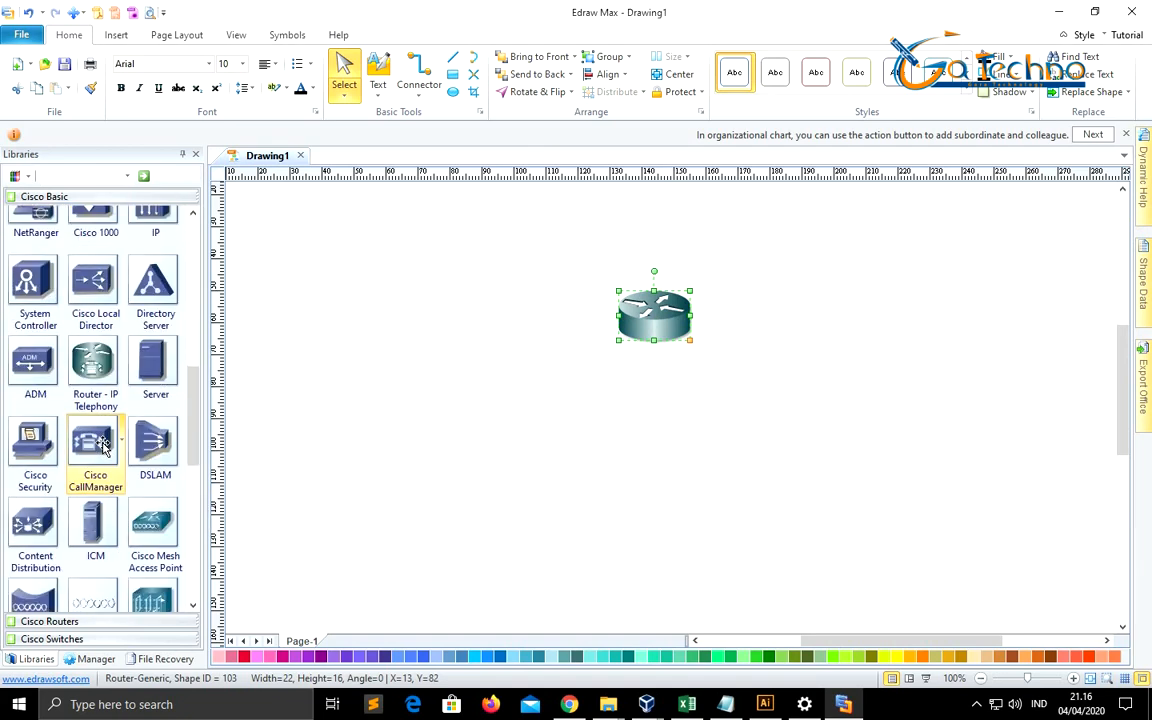
scroll(103, 447, "down", 2)
left_click_drag(160, 295, 553, 492)
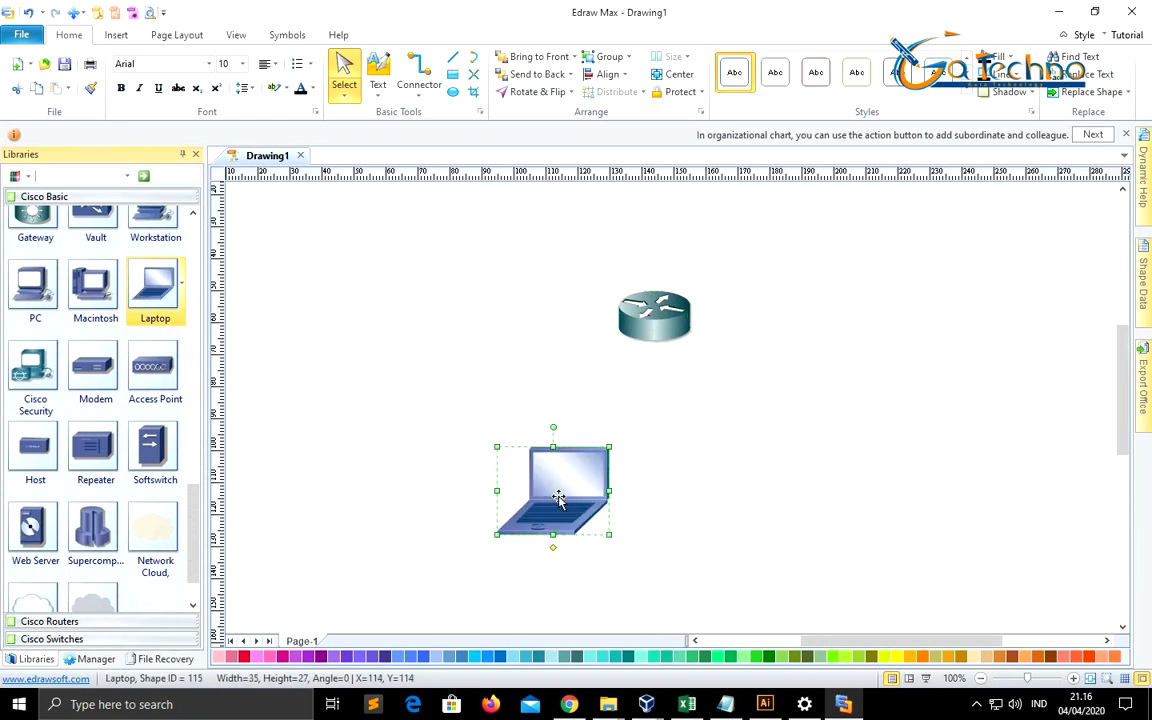
left_click_drag(33, 292, 746, 468)
Step: Rearrange the devices so the laptop and PC sit level on either side below a centred router
left_click_drag(553, 468, 504, 438)
left_click_drag(750, 455, 776, 478)
left_click_drag(561, 428, 558, 455)
left_click_drag(648, 311, 626, 343)
Step: Add a white Network Cloud centred above the router, adjust the router's spacing beneath it, and move the laptop further down
scroll(30, 548, "down", 1)
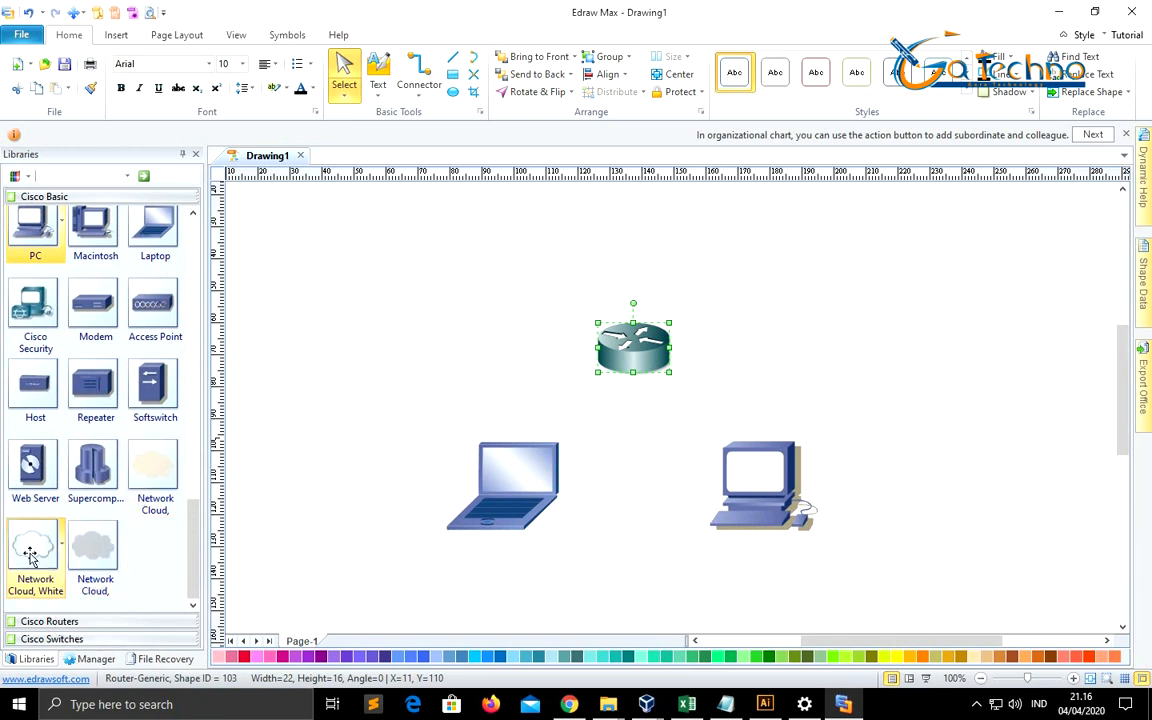
left_click_drag(37, 550, 620, 262)
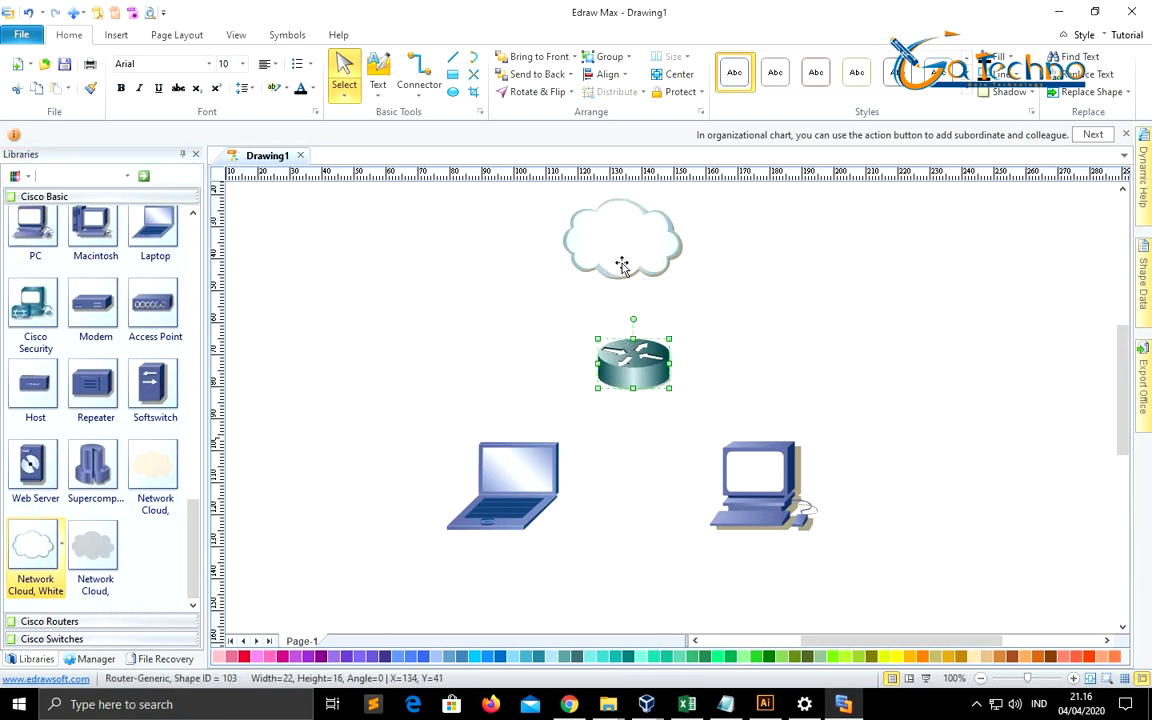
left_click(630, 355)
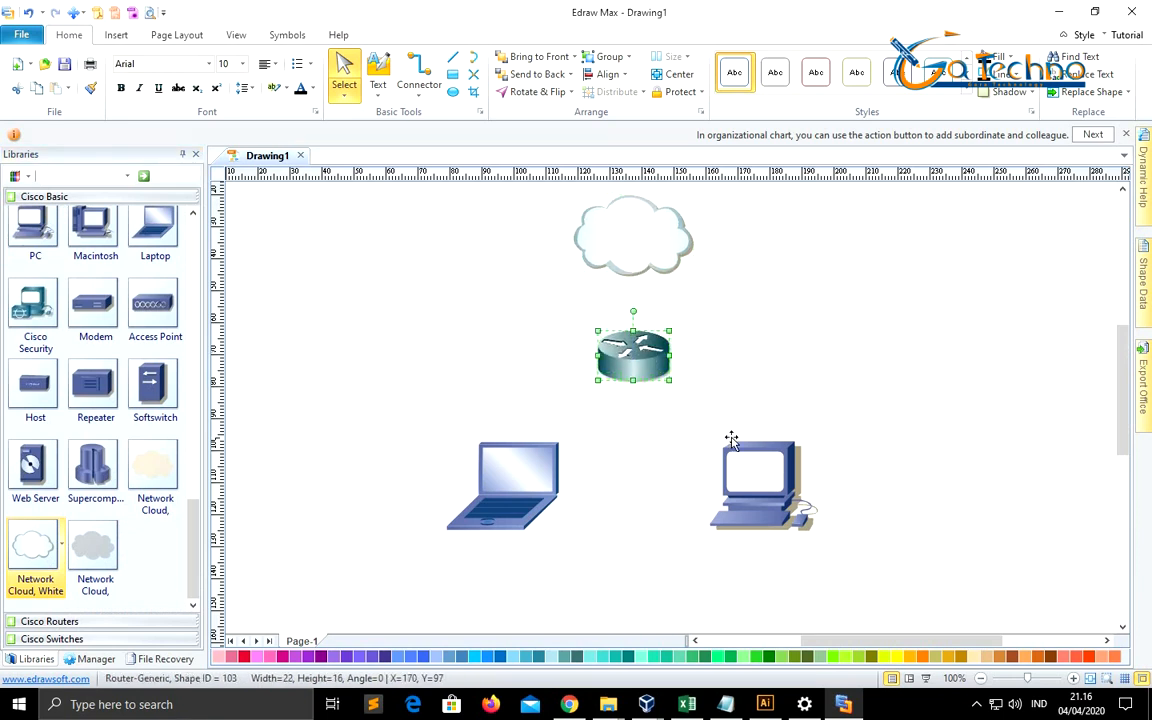
left_click_drag(522, 481, 520, 516)
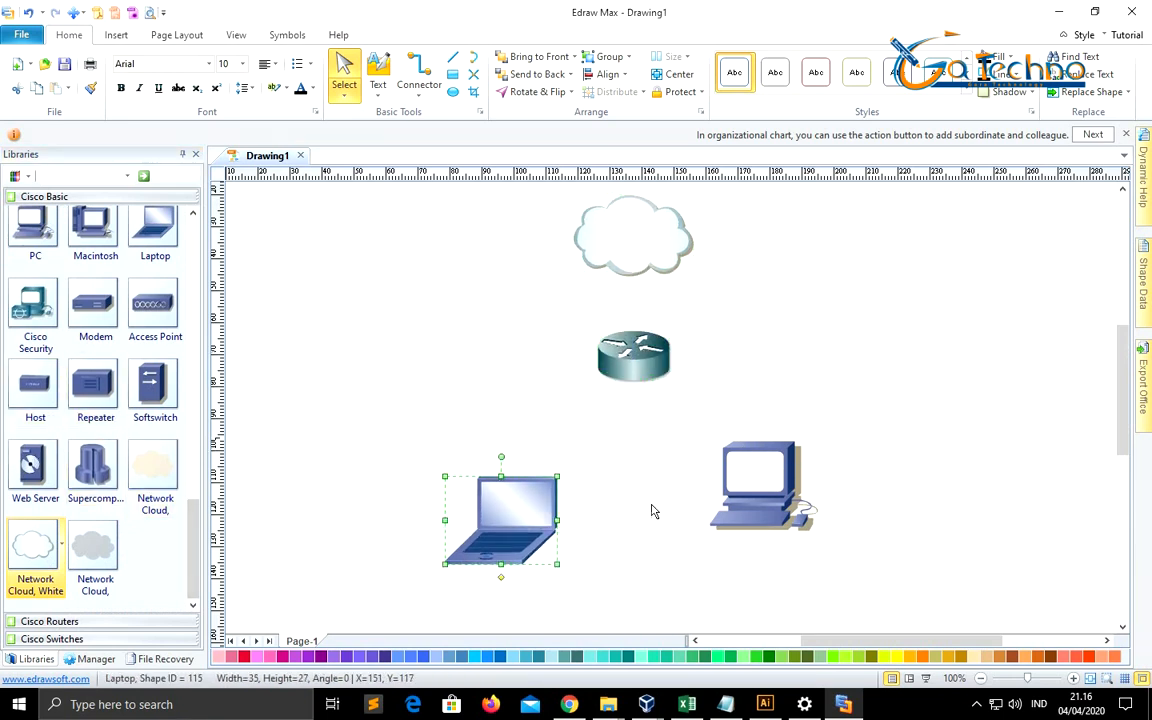
Step: Move the PC and the laptop slightly further down the page, keeping them roughly level
left_click(776, 524)
left_click_drag(776, 524, 775, 538)
left_click_drag(510, 514, 510, 524)
left_click_drag(751, 510, 753, 530)
Step: Move the router and the white cloud down the page, keeping them centred above the laptop and PC
left_click(647, 236)
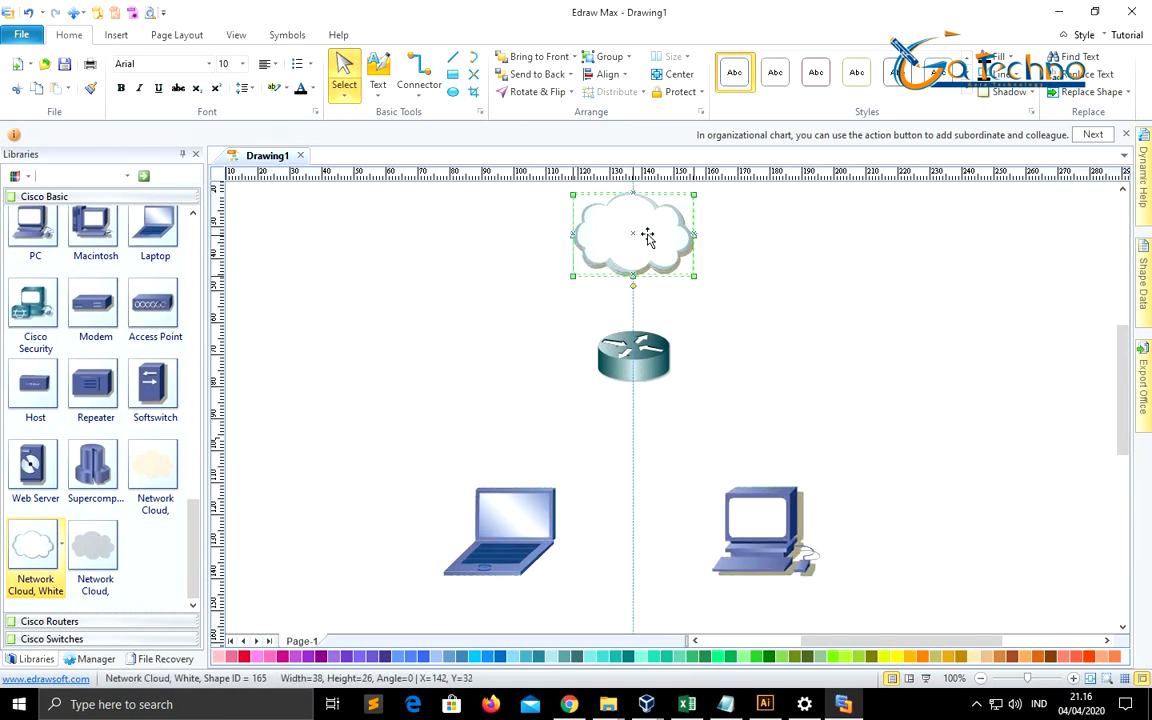
left_click_drag(654, 364, 655, 375)
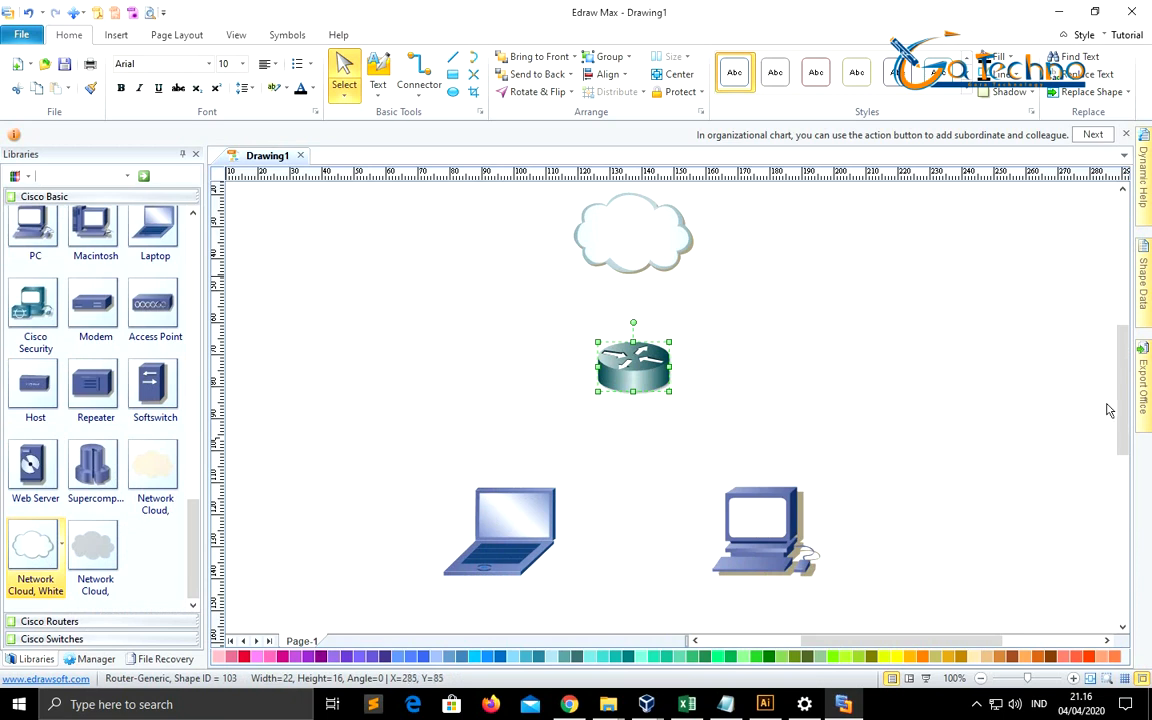
scroll(1110, 400, "up", 2)
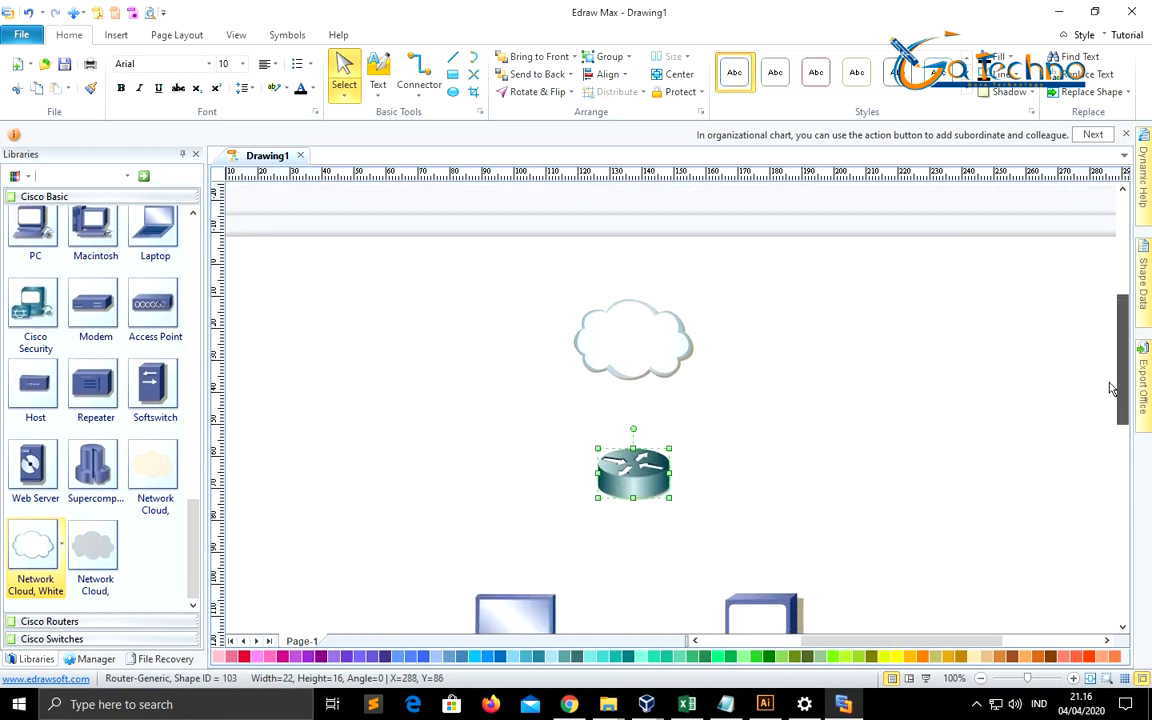
scroll(1110, 388, "down", 1)
left_click_drag(631, 412, 631, 423)
left_click_drag(638, 296, 638, 308)
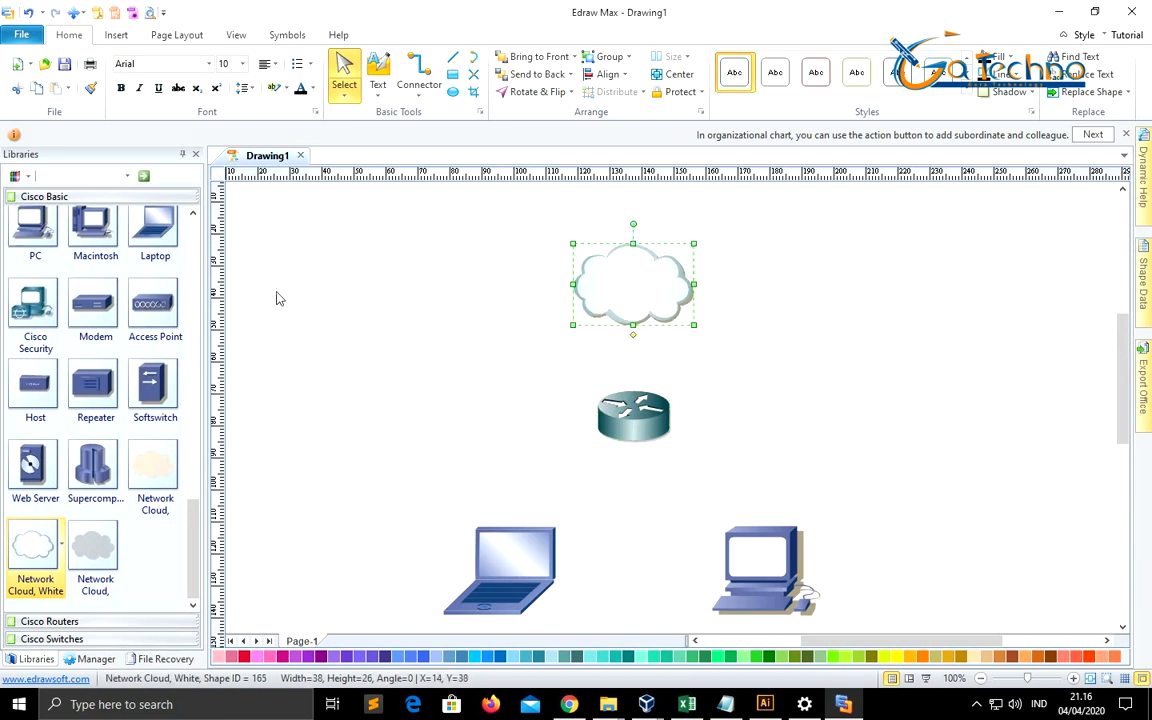
Step: Shrink the white Network Cloud to about 28 wide by 19 high
left_click(420, 96)
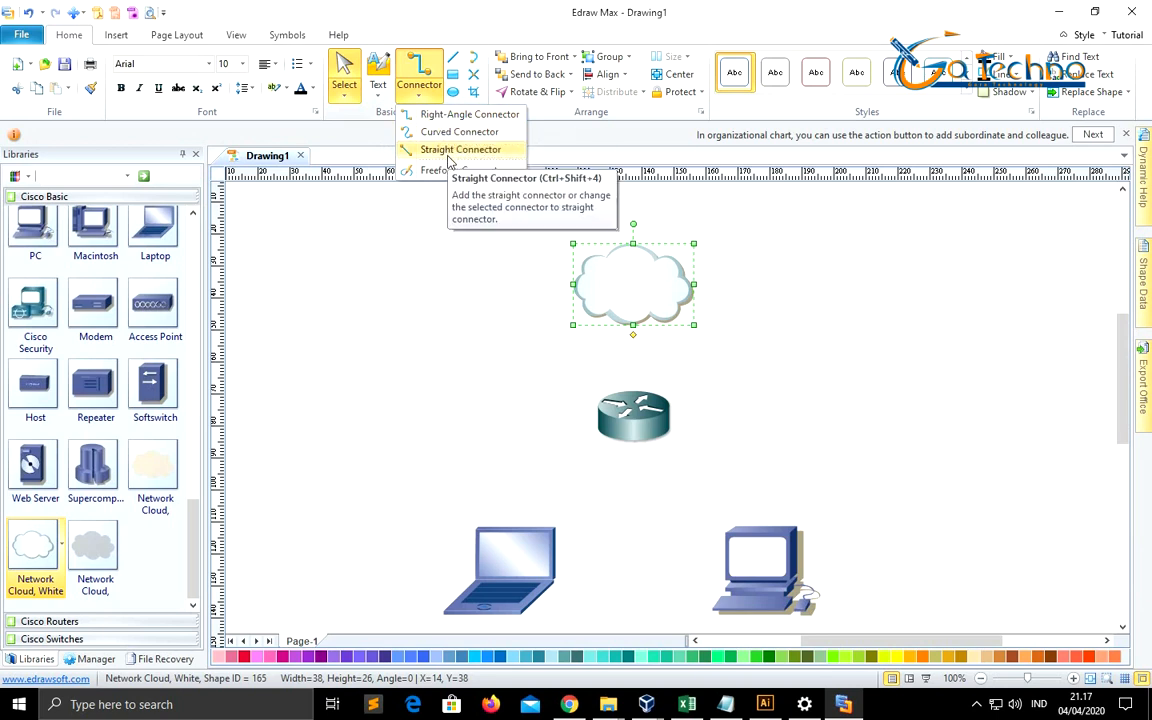
left_click(449, 157)
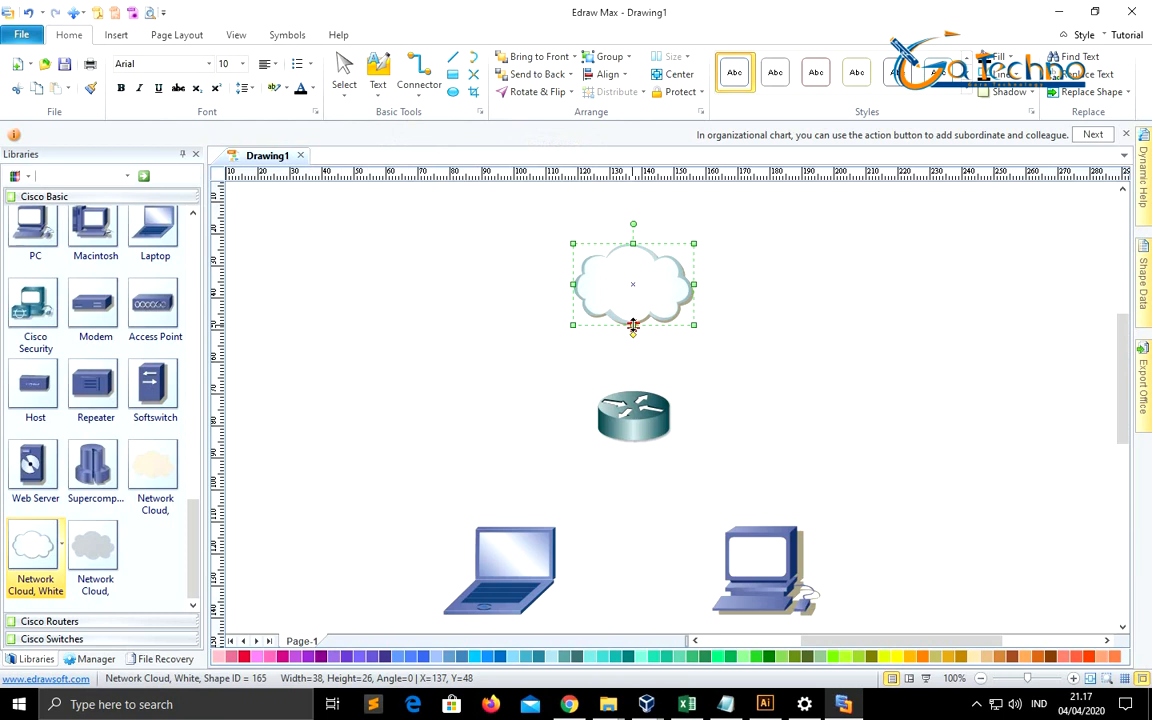
mouse_move(633, 325)
left_mouse_down()
mouse_move(632, 358)
mouse_move(631, 306)
left_mouse_up()
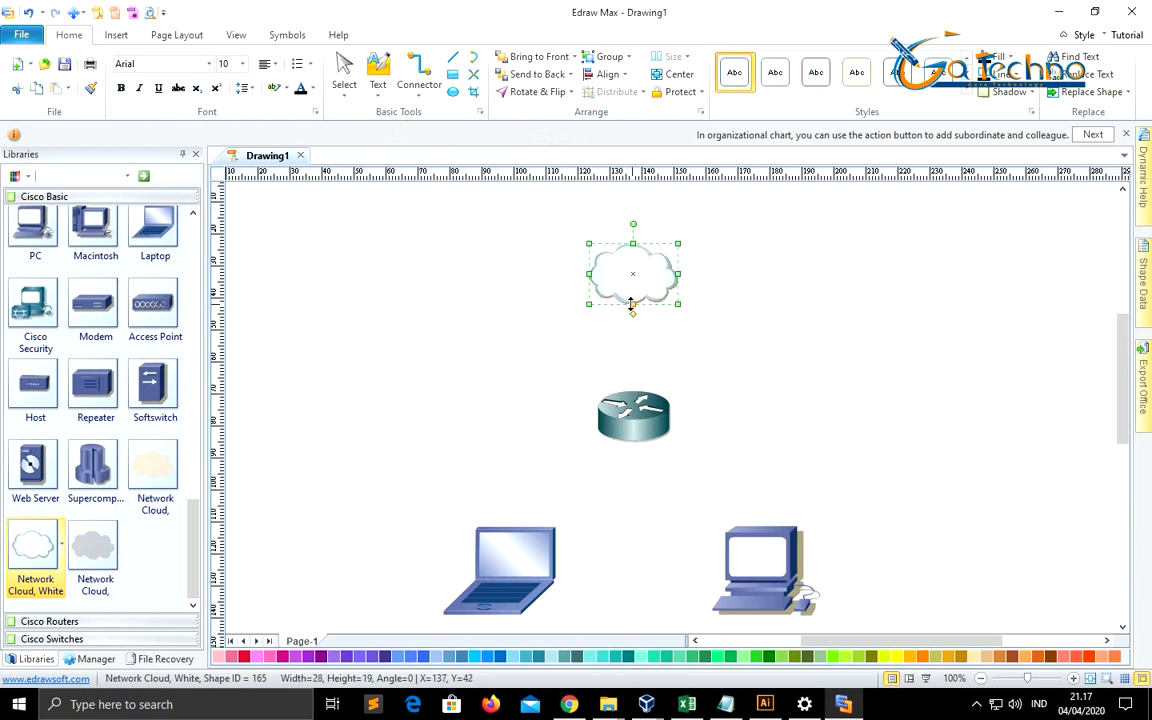
Step: Join the router's top connection point to the bottom of the cloud with a straight connector
left_click(415, 88)
left_click(436, 147)
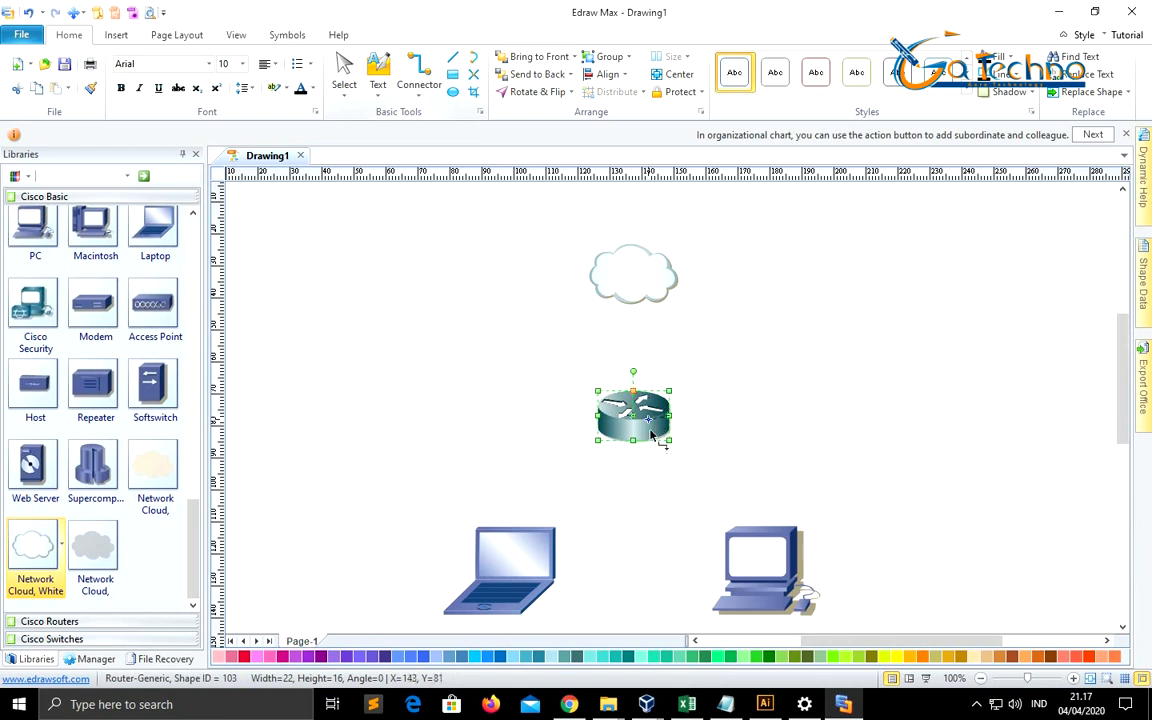
left_click_drag(668, 413, 680, 408)
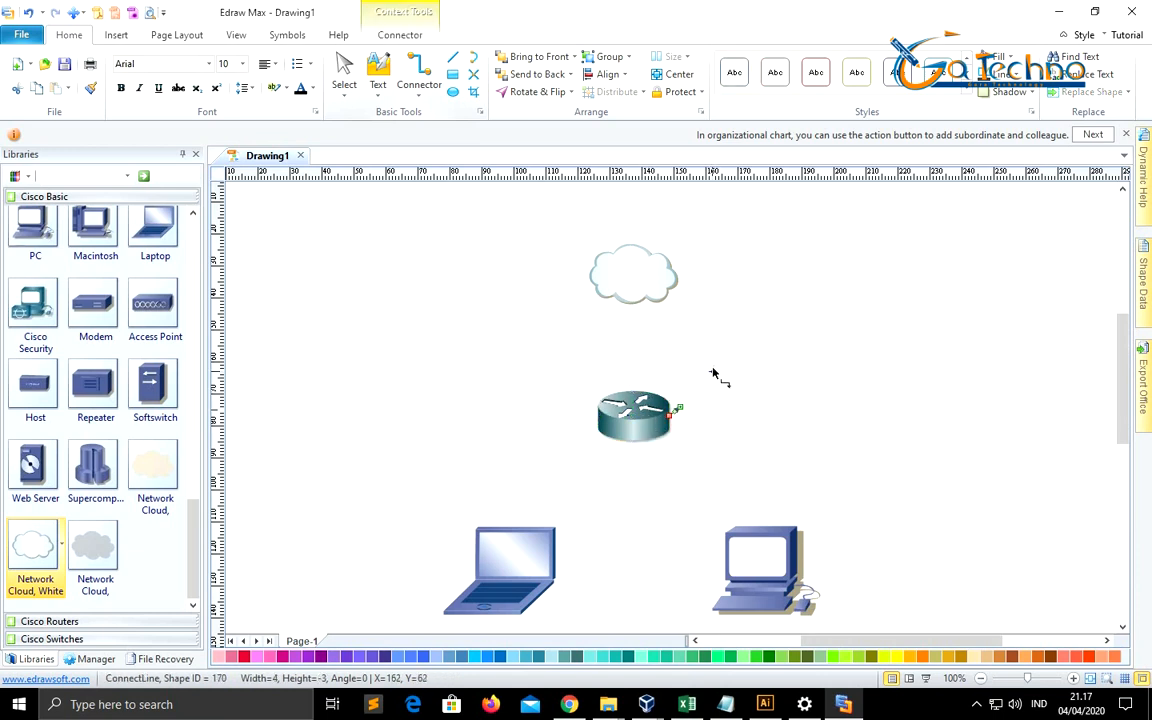
key("ctrl+z")
left_click_drag(634, 392, 635, 308)
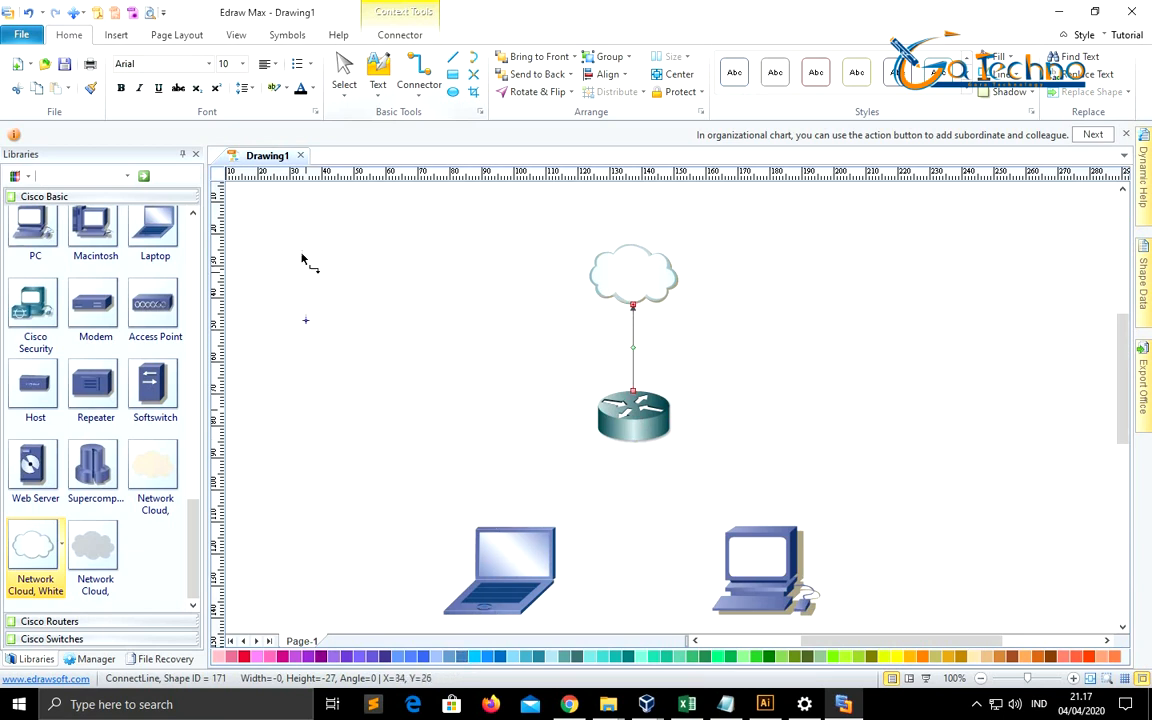
Step: Draw right-angle connectors from the tops of the laptop and the PC to the router's left and right sides
left_click(373, 100)
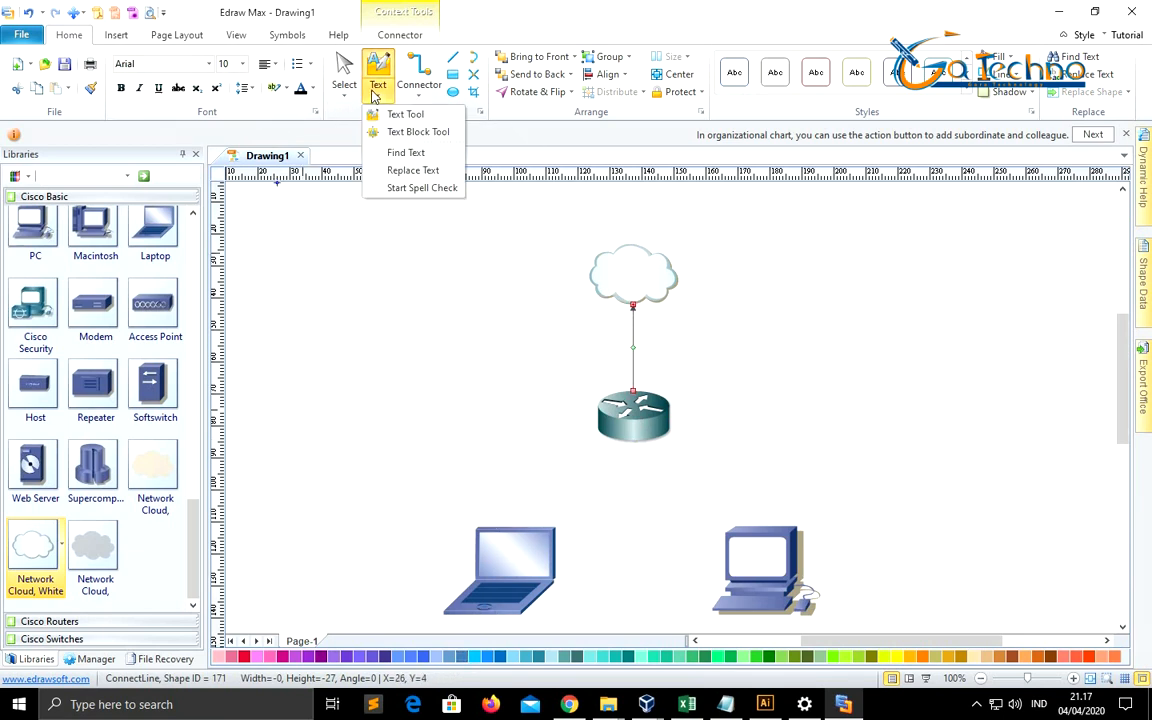
left_click(428, 99)
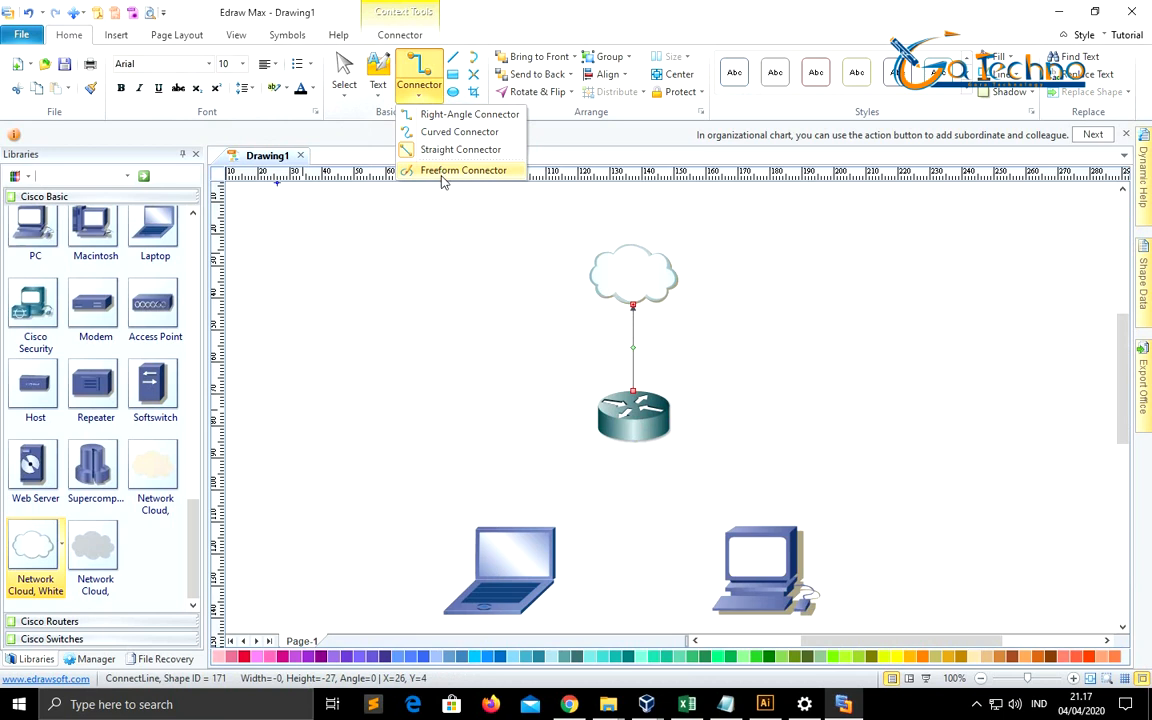
left_click(437, 119)
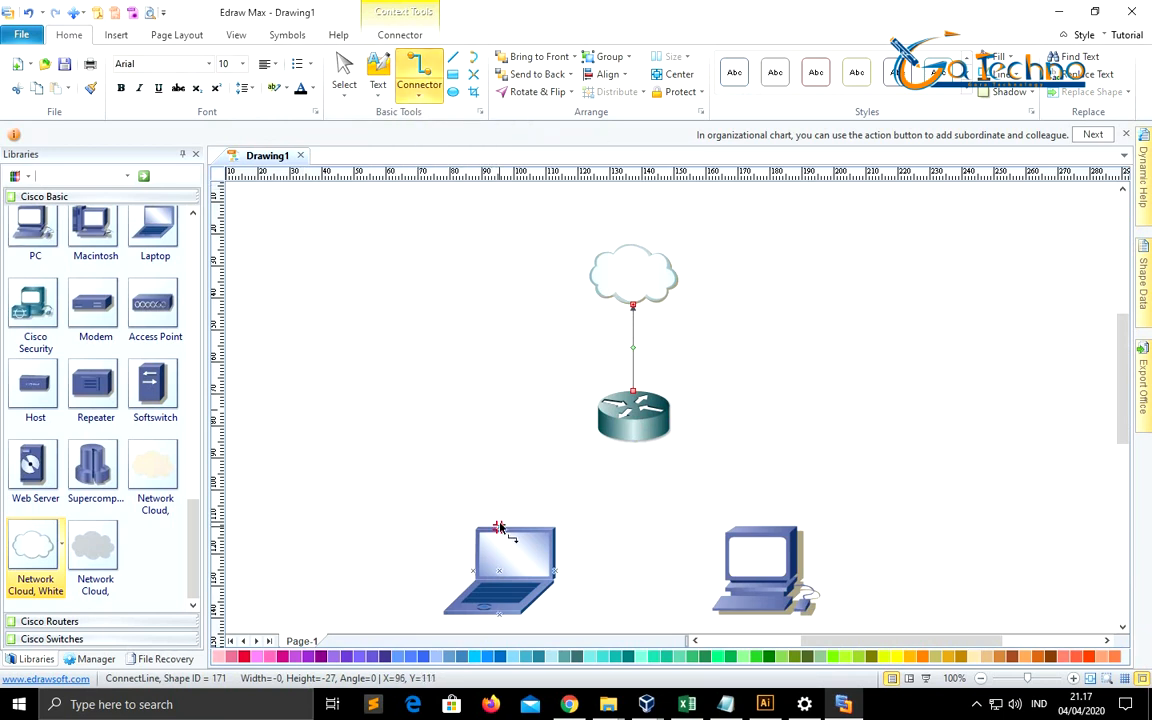
left_click_drag(498, 530, 596, 416)
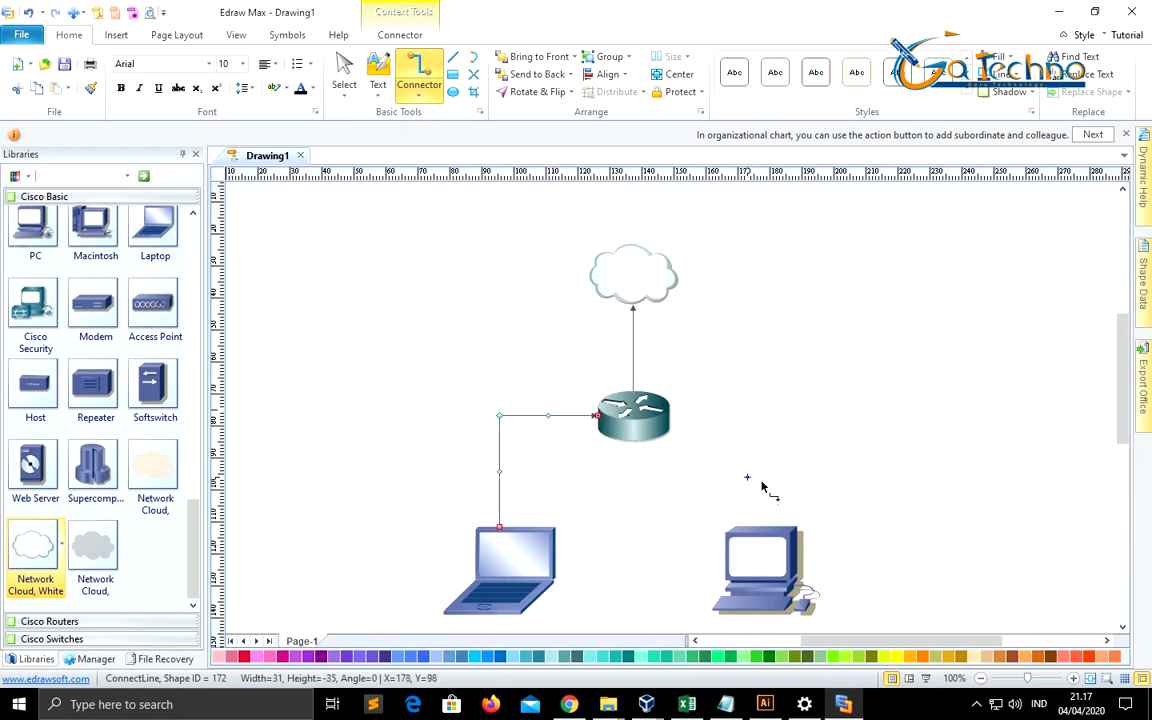
left_click_drag(766, 528, 670, 417)
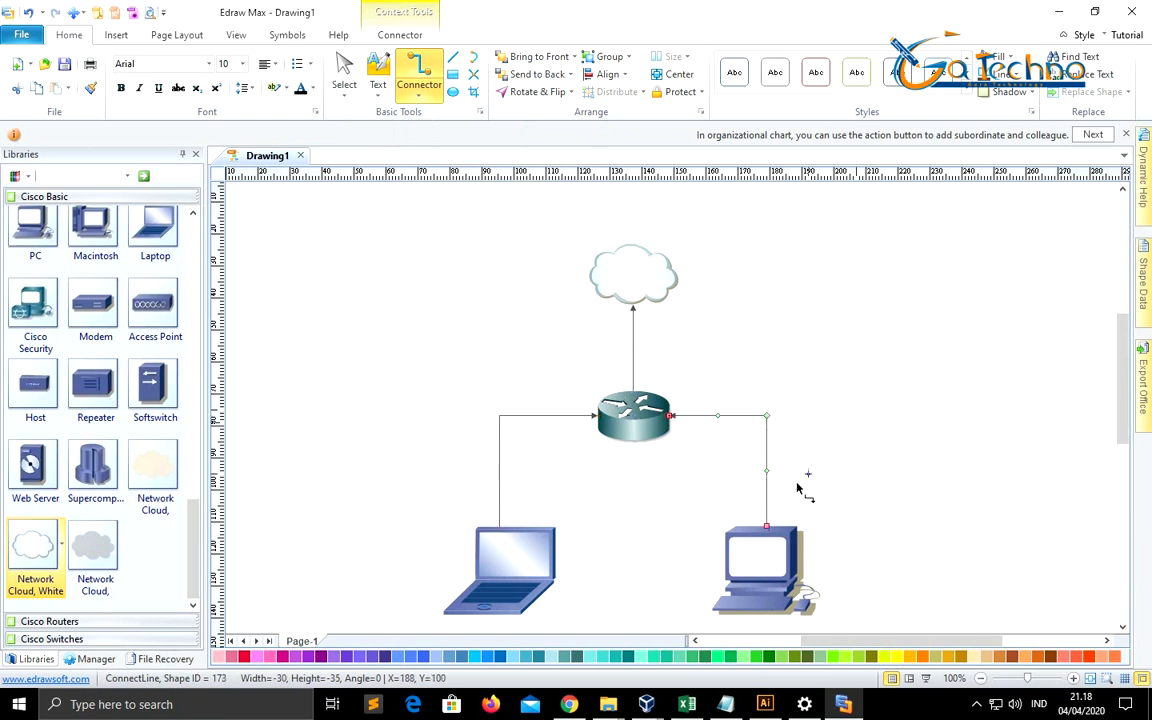
left_click(976, 704)
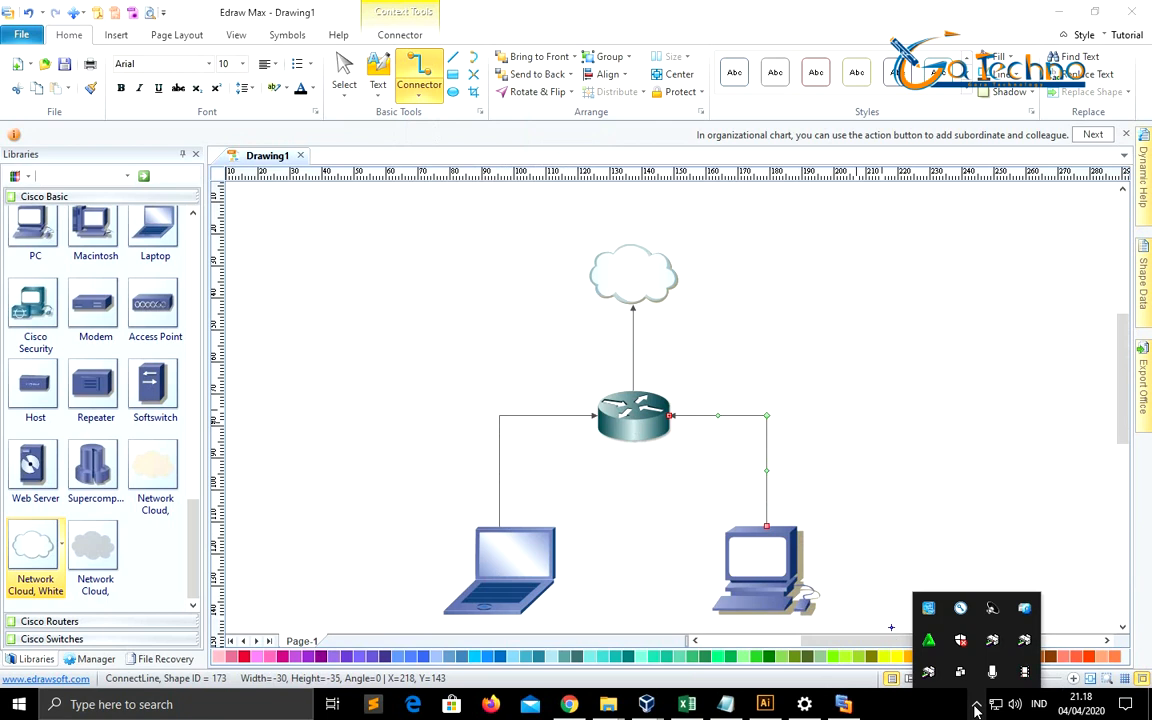
left_click(977, 711)
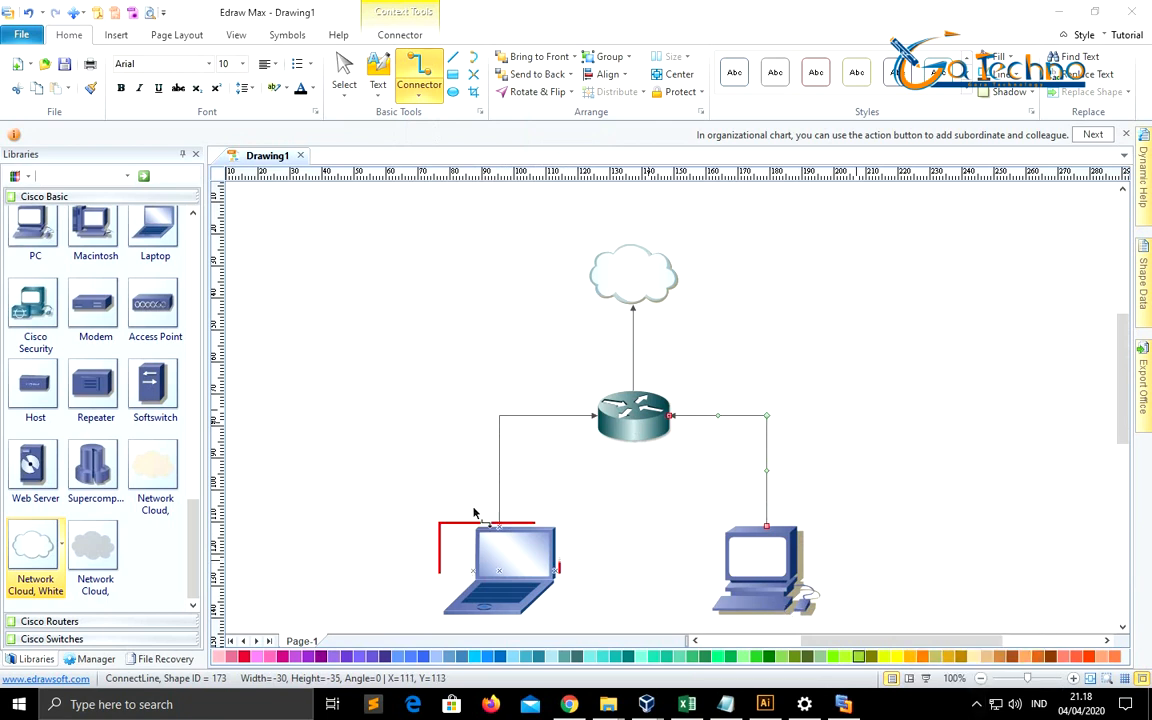
scroll(645, 425, "down", 1)
scroll(655, 385, "up", 2)
left_click(647, 298)
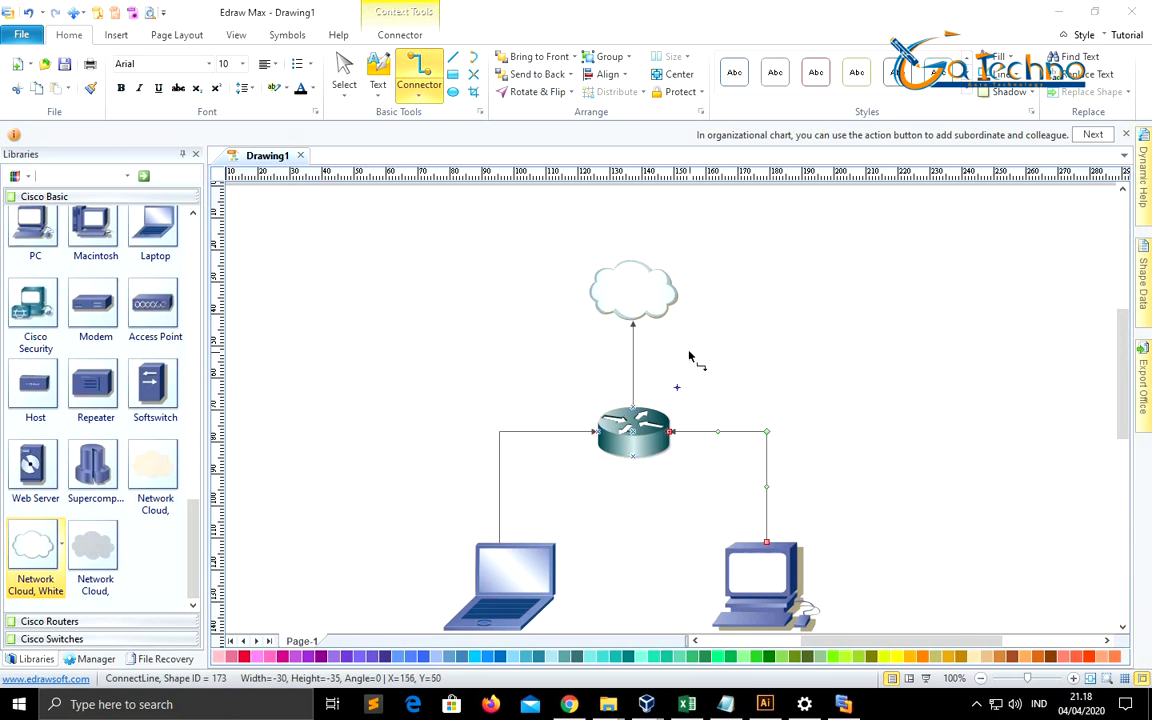
scroll(740, 497, "down", 2)
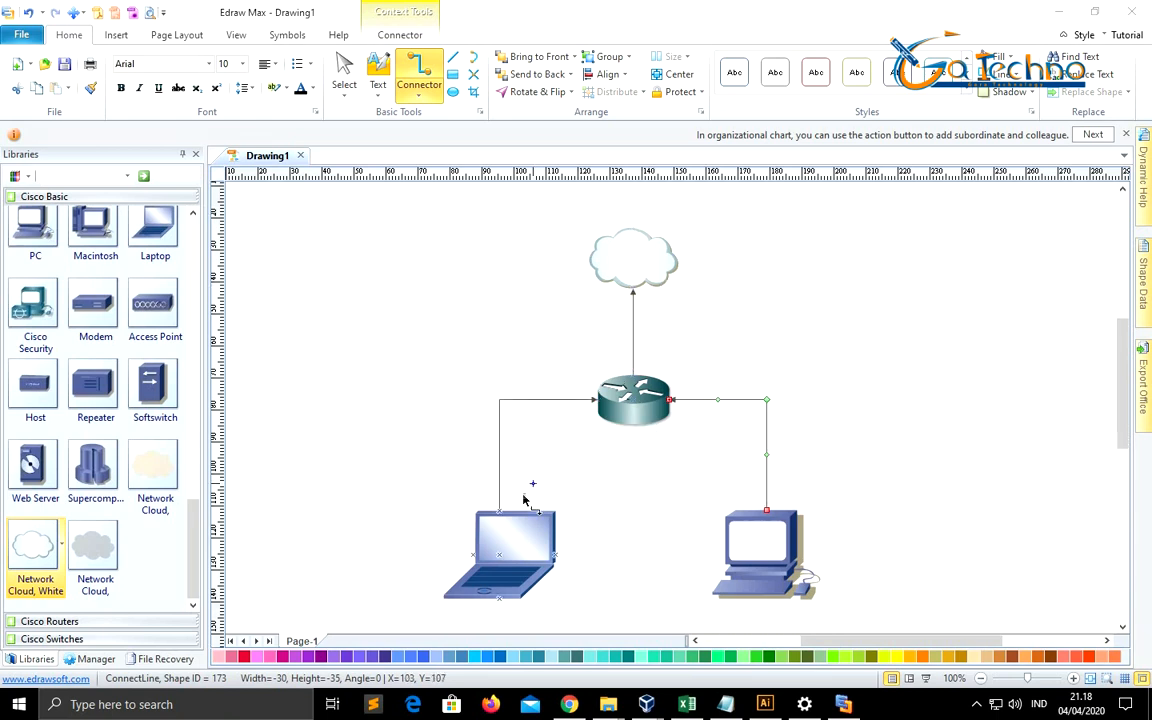
Step: Move the cloud further above the router and raise the PC and the laptop closer beneath it
left_click(342, 68)
left_click_drag(634, 253, 634, 240)
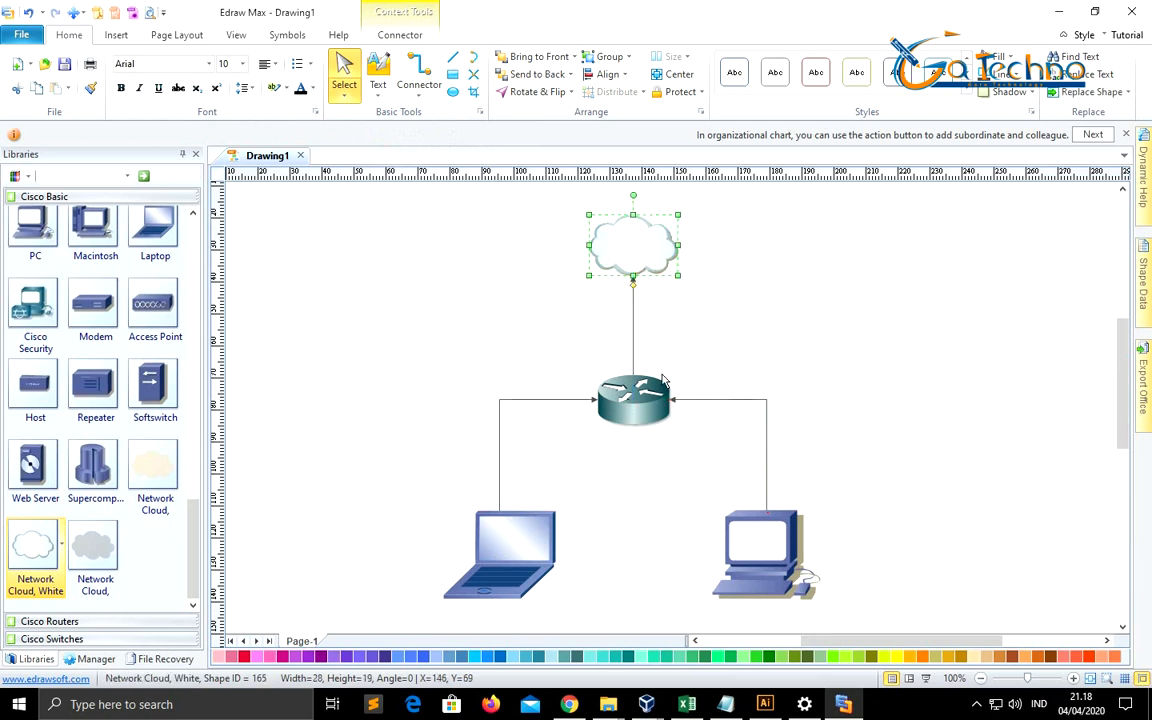
left_click_drag(803, 585, 803, 565)
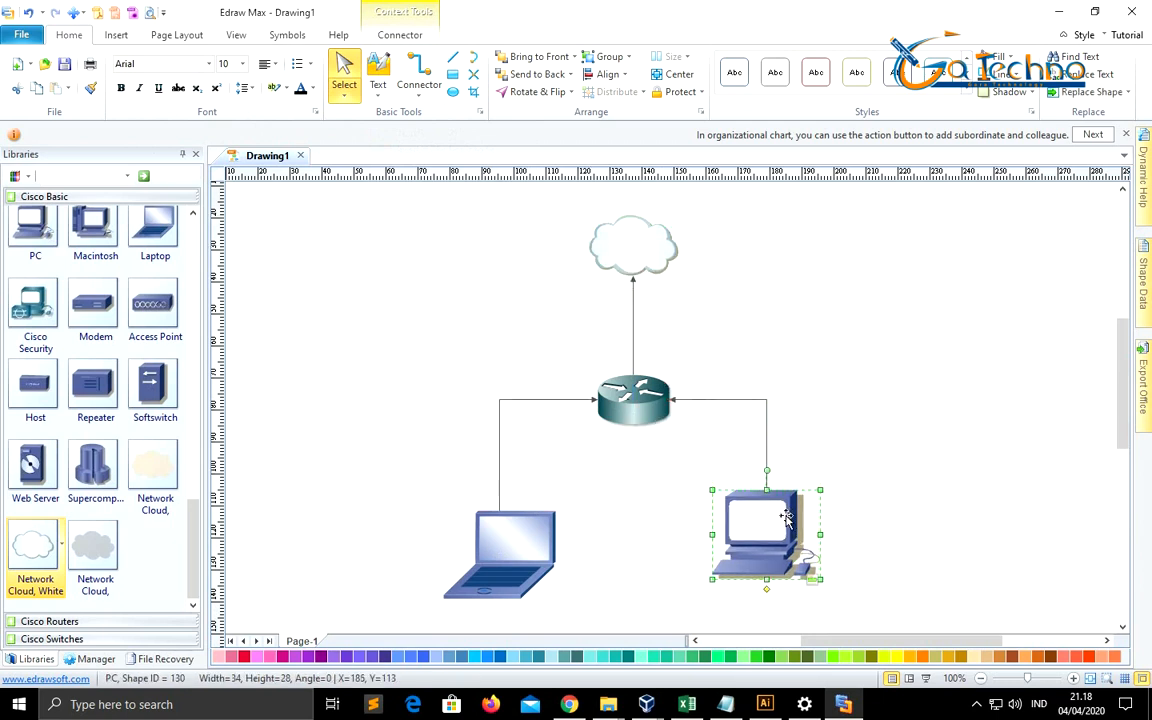
mouse_move(527, 562)
left_mouse_down()
mouse_move(527, 542)
mouse_move(527, 555)
left_mouse_up()
Step: Shrink the laptop and the PC, the PC to about 27 wide by 22 high, and space them evenly beneath the router
left_click_drag(507, 540, 558, 559)
left_click_drag(798, 554, 789, 570)
left_click_drag(545, 553, 531, 553)
left_click_drag(780, 562, 757, 562)
left_click(651, 269)
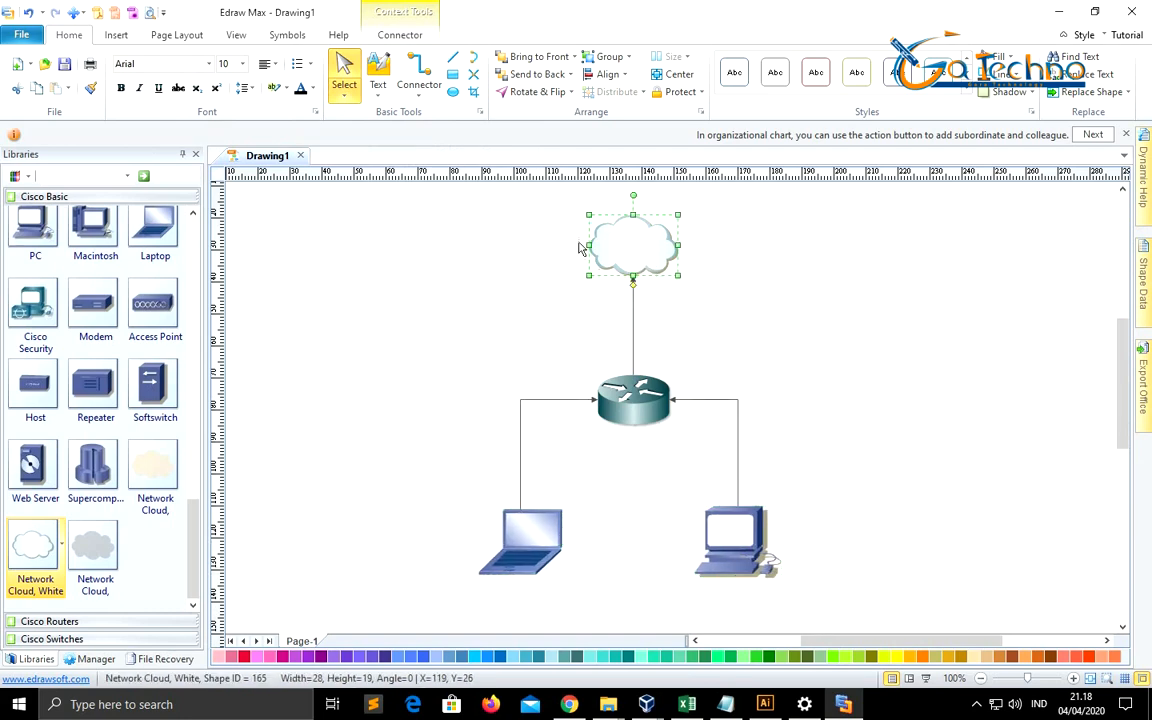
left_click(690, 330)
left_click(646, 245)
left_click(850, 310)
left_click(645, 239)
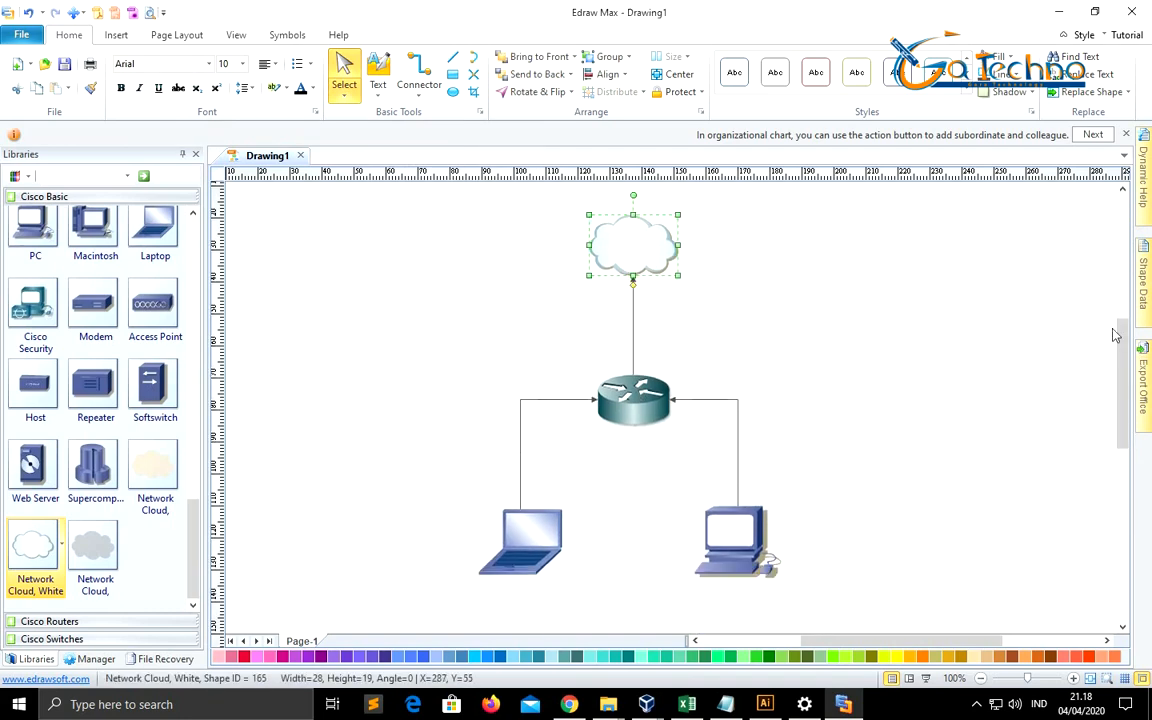
scroll(1136, 373, "down", 2)
scroll(1139, 373, "up", 4)
scroll(1140, 357, "down", 1)
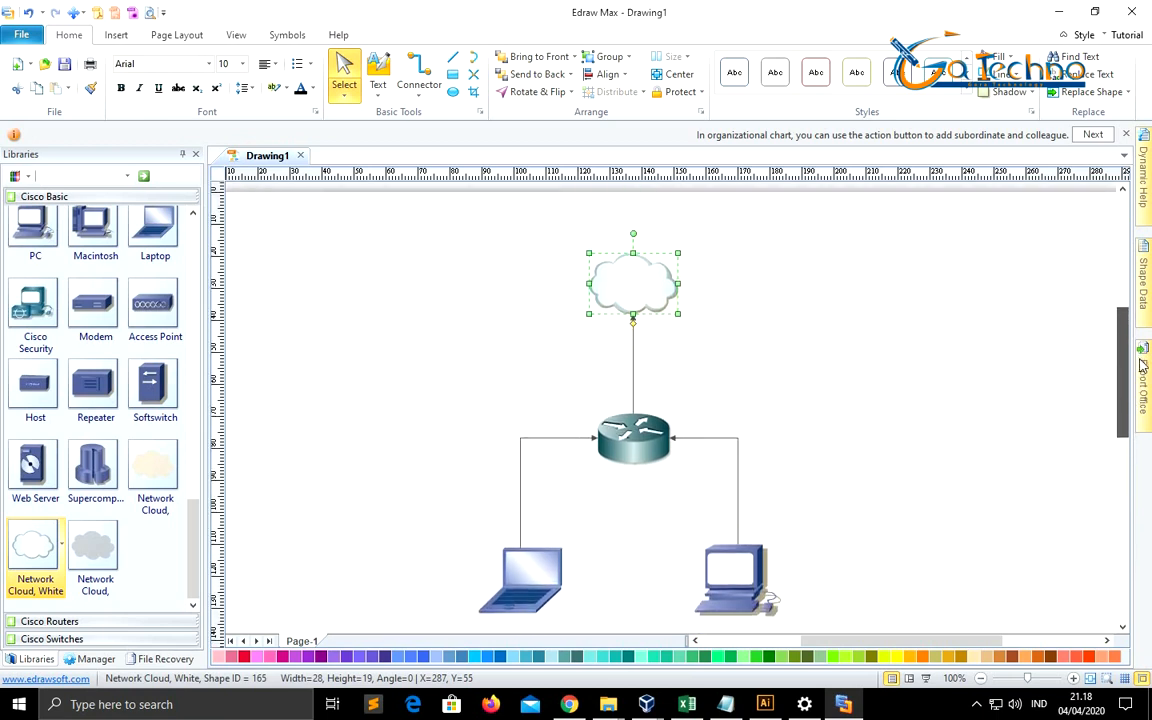
Step: Add a text box about 91 by 27 right of the cloud reading "TUTORIAL MIKROTIK - BASIC CONFIGURATION - GATECHNO -"
left_click(378, 75)
left_click_drag(742, 257, 1038, 344)
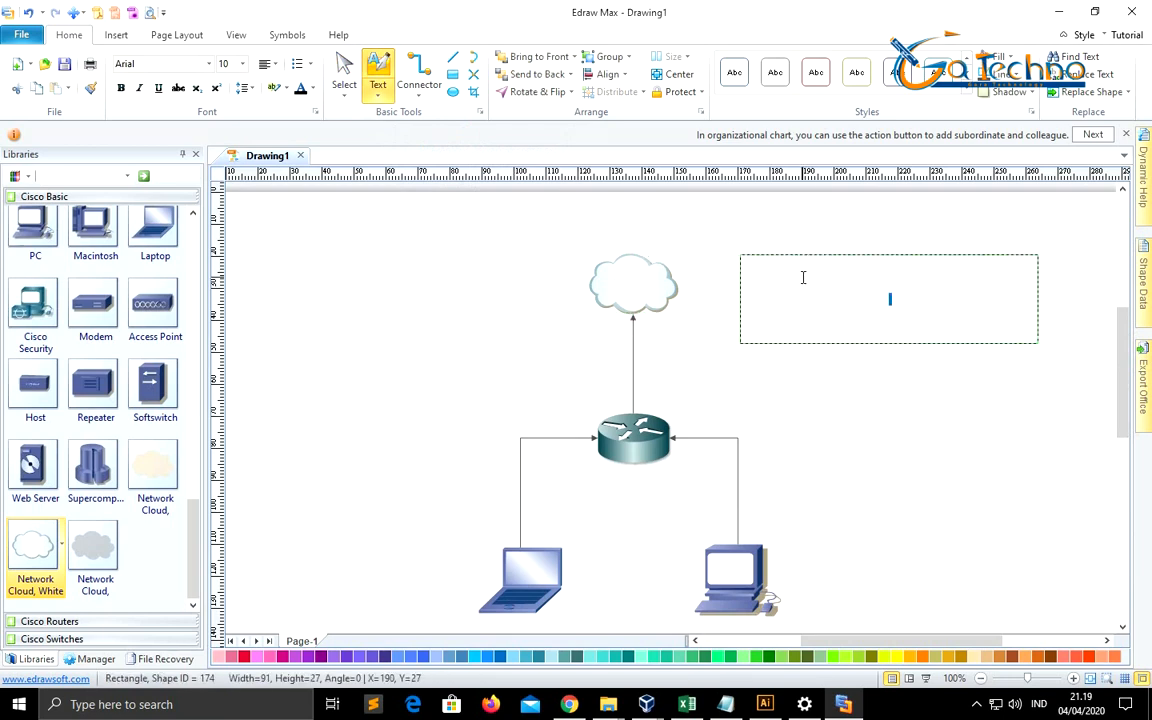
type("TUTORIAL MIKROTIK ")
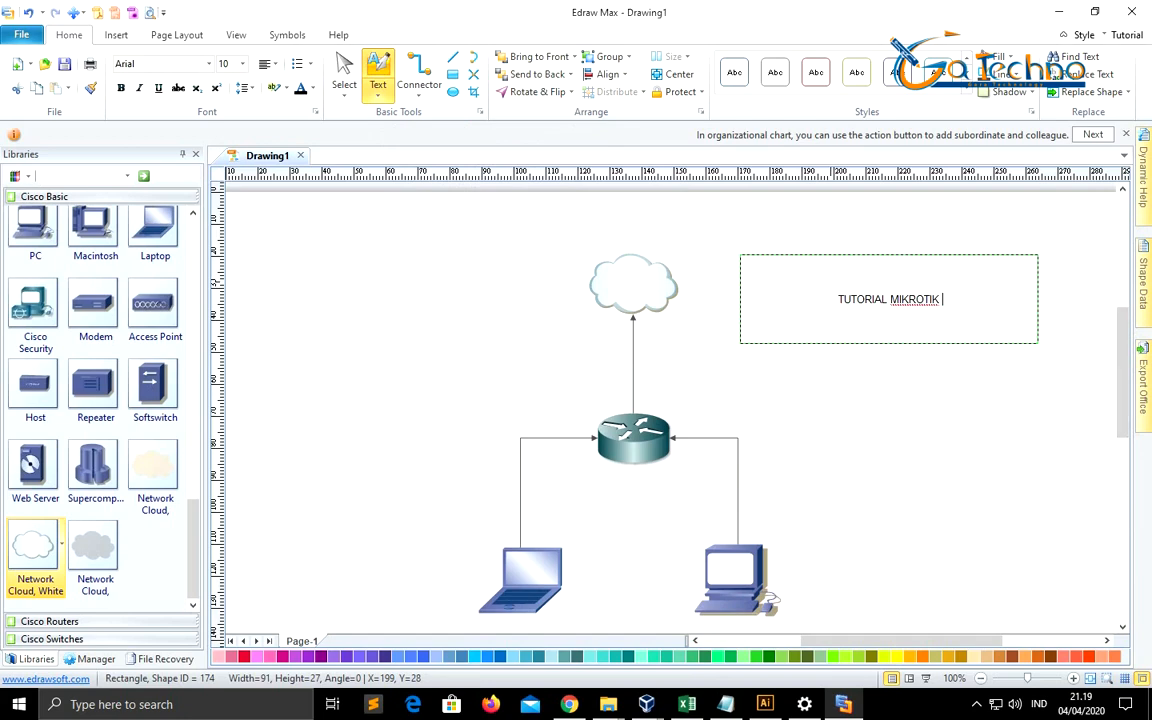
type("- BASIC CONFIGURATION - GATECHNO -")
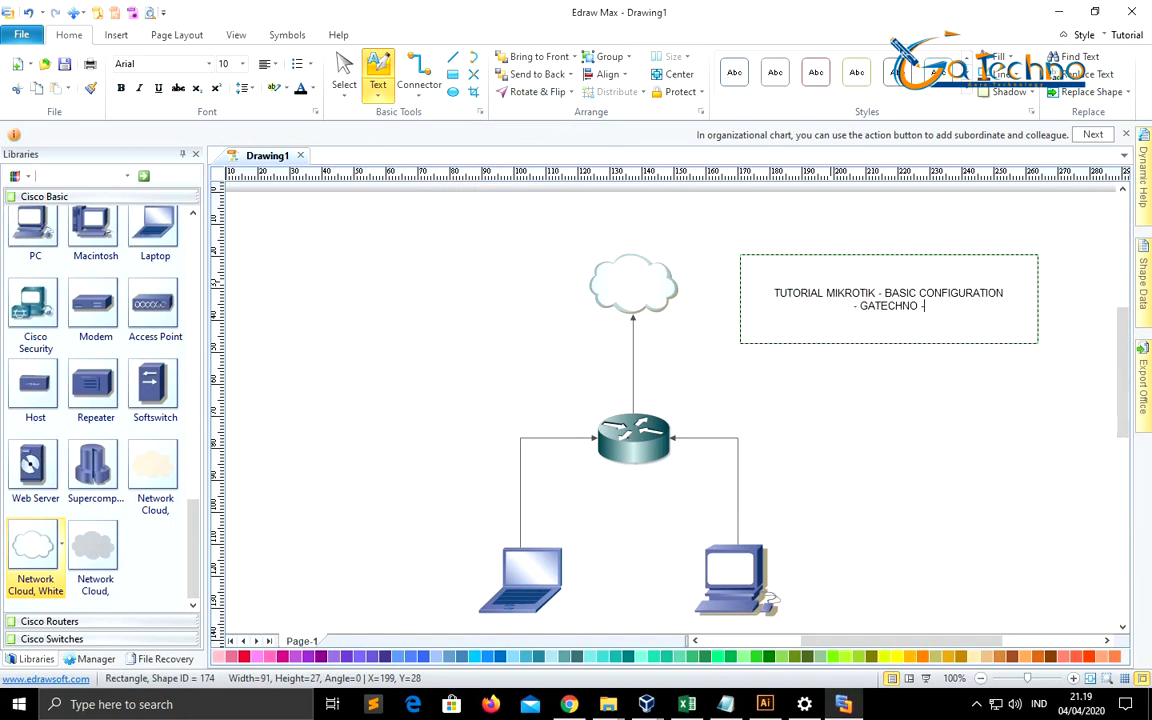
Step: Label the cloud "Internet" and the router "Router Pusat"
left_click(632, 289)
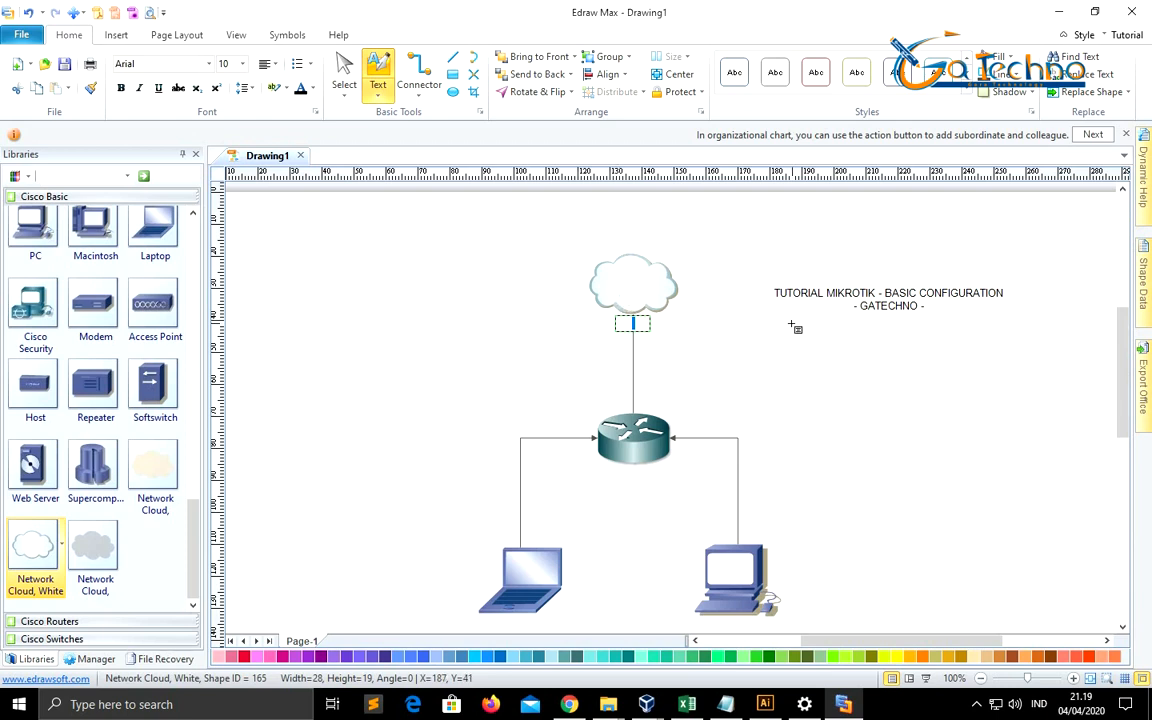
type("Internet")
left_click(640, 470)
type("Router Pusat")
Step: Label the laptop "Client 1" and the PC "Client 2"
scroll(658, 496, "down", 2)
left_click(522, 524)
type("Client 1")
left_click(735, 528)
type("Client 2")
Step: Add a text box about 40 by 13 beside the cloud-router link reading "IP : 200.200.200.1 /24" and "NM : 255.255.255.0"
scroll(681, 332, "up", 1)
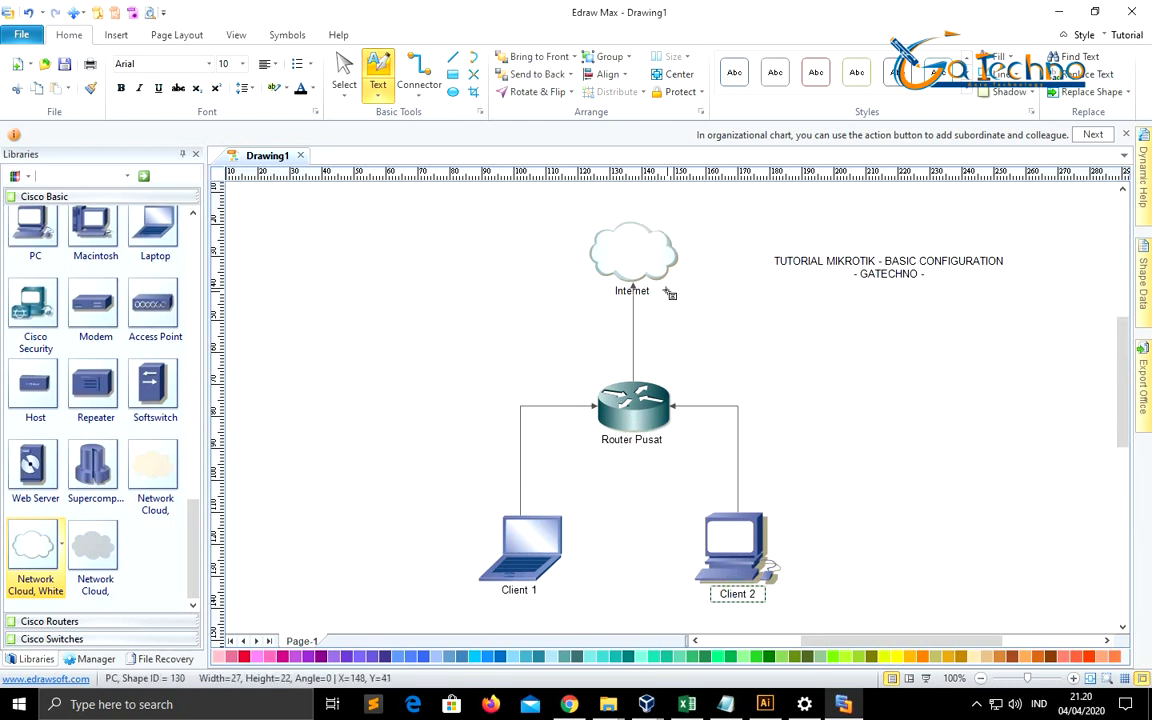
left_click_drag(666, 290, 794, 331)
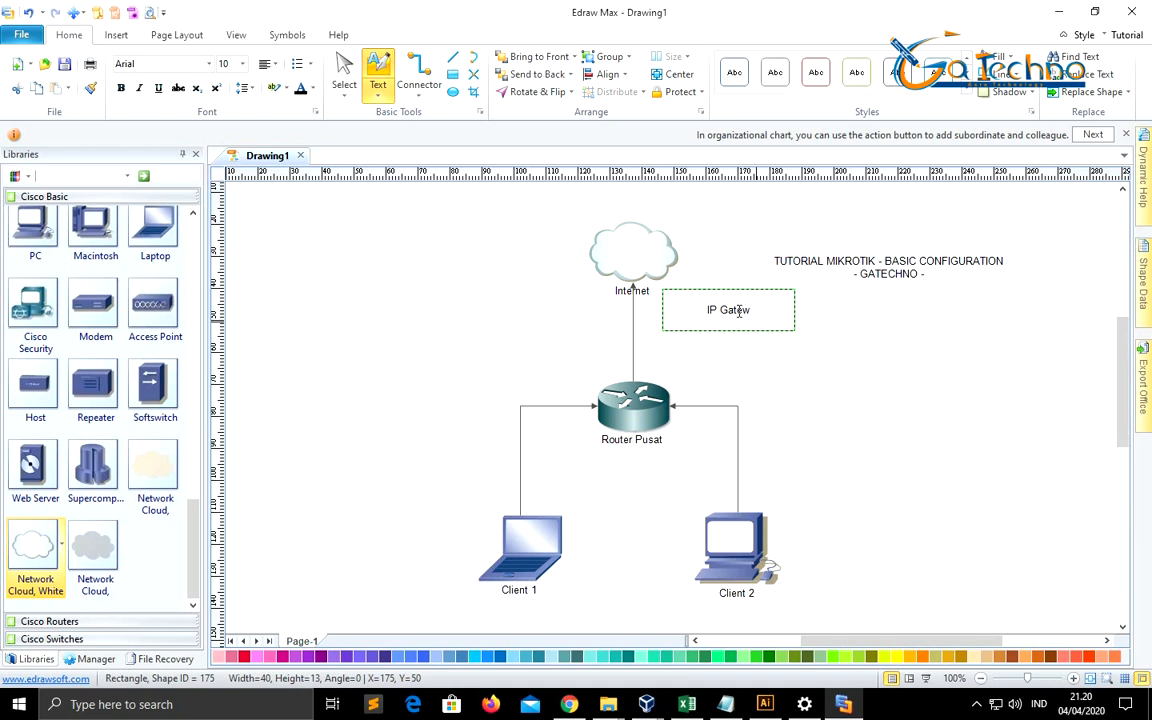
key("BackSpace")
type("0.1 /24")
key("Return")
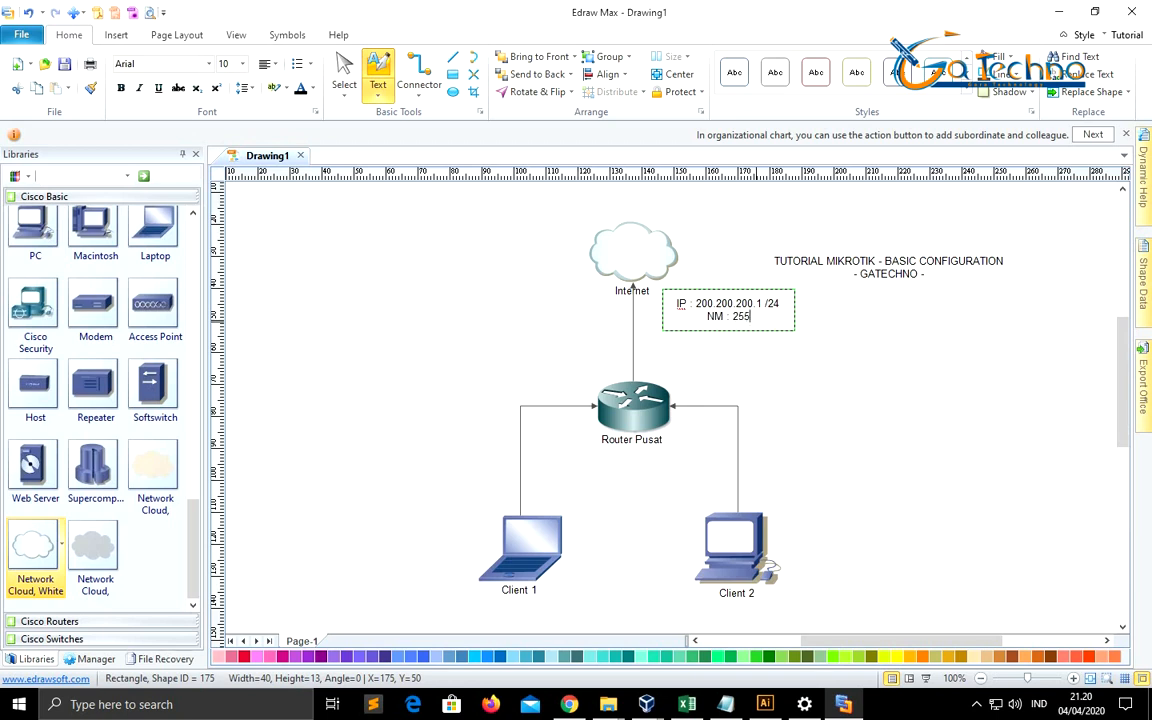
type("NM : 255.255.255.0")
key("Return")
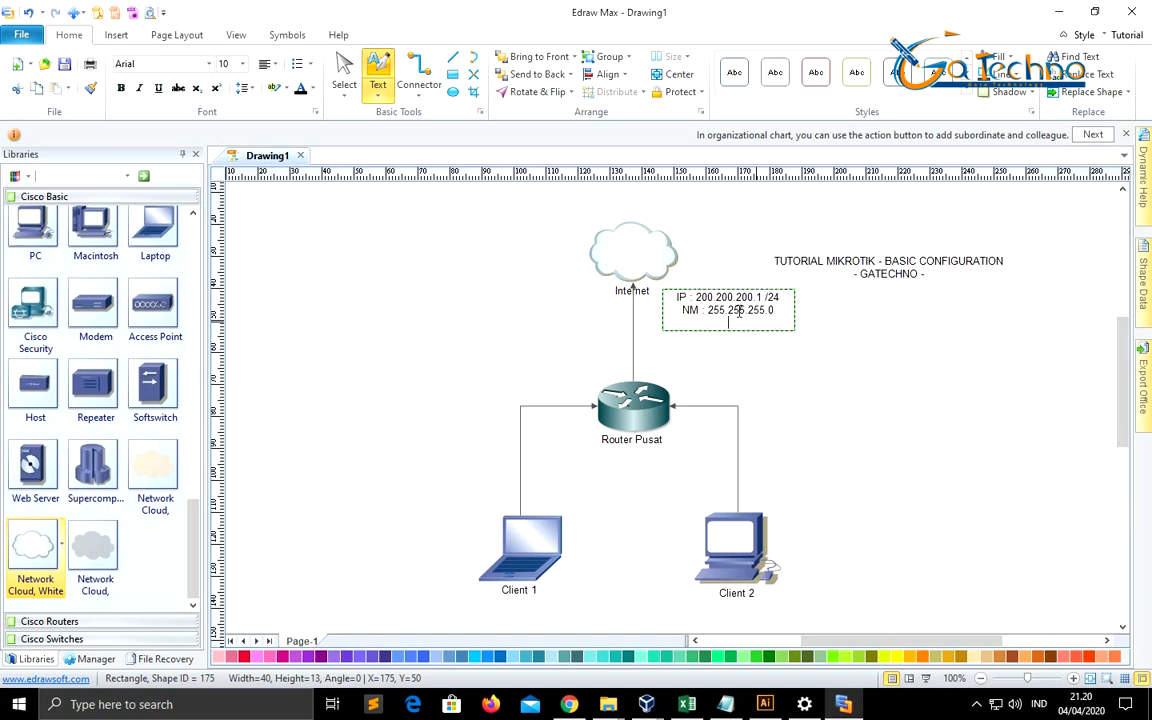
key("BackSpace")
Step: Add an "Ether1" text label just above the router beside its link to the cloud
scroll(312, 233, "up", 1)
double_click(640, 390)
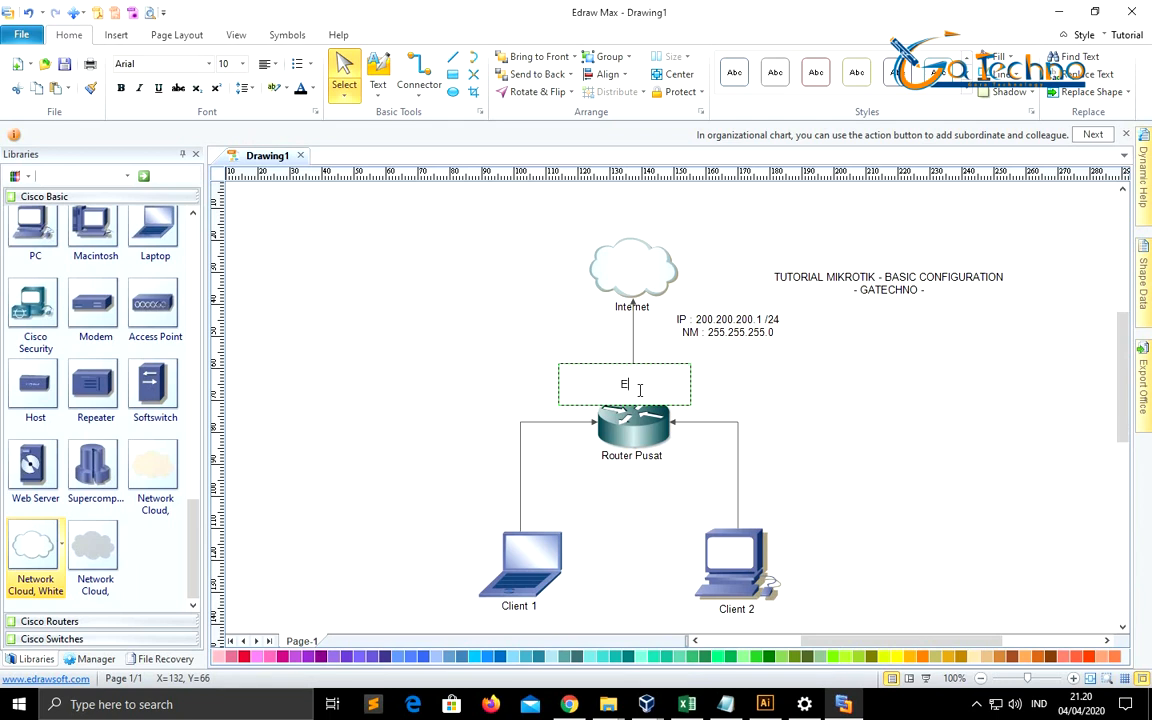
type("Ether1")
left_click(725, 401)
left_click(620, 385)
left_click_drag(620, 385, 610, 390)
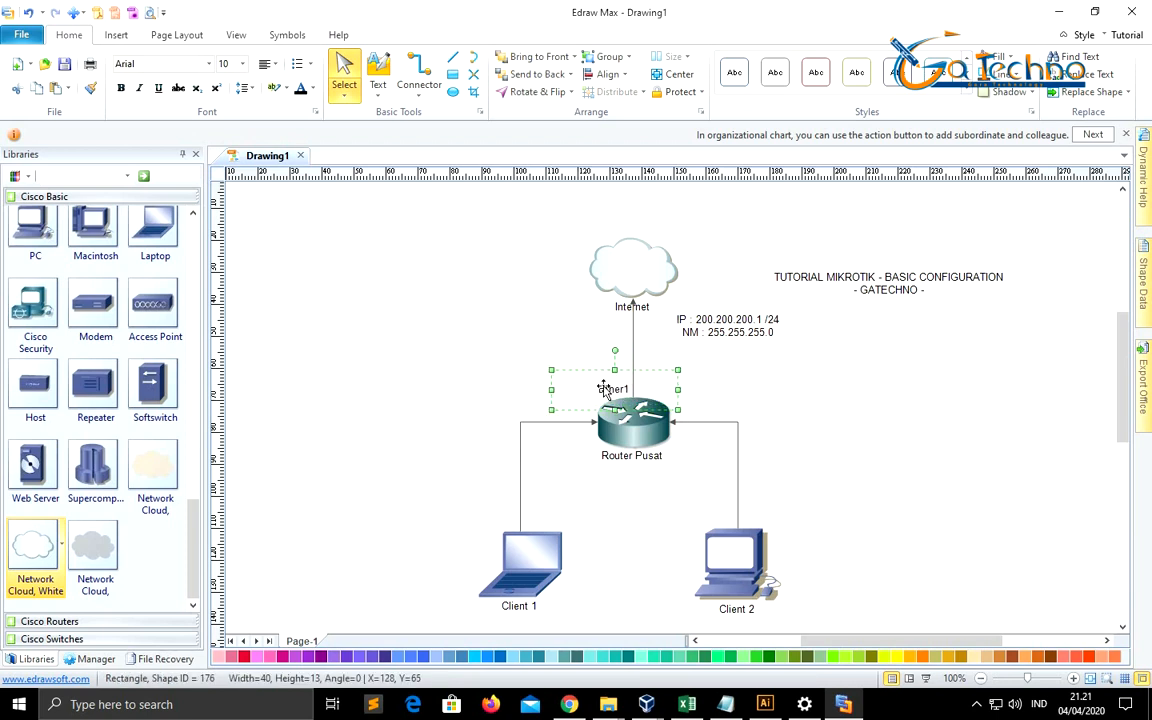
Step: Duplicate the Ether1 label and change the copy at the router's right-hand link to "Ether2"
key("ctrl+c")
key("ctrl+v")
left_click_drag(620, 397, 580, 412)
double_click(743, 411)
key("BackSpace")
type("2")
Step: Paste another copy of the port label at the router's left-hand link and change it to "Ether3"
left_click(695, 410)
key("ctrl+v")
double_click(580, 412)
key("BackSpace")
type("3")
left_click(570, 410)
Step: Duplicate the IP and netmask text block and place the copy to the right of the router
left_click(745, 335)
key("ctrl+c")
key("ctrl+v")
left_click_drag(755, 343, 857, 393)
Step: Add bold headings to the two address blocks: "Internet" on the upper one and "Router Pusat" on the copy
double_click(735, 326)
type("Internet")
key("ctrl+b")
double_click(857, 390)
type("Router Pusat")
key("ctrl+b")
Step: Change the address line of the Router Pusat block to "Ether1 : 200.200.200.2 /24"
left_click(927, 391)
key("BackSpace")
type("2Ether1")
Step: Remove the netmask line from the Router Pusat block
left_click(973, 404)
key("BackSpace")
key("BackSpace")
key("BackSpace")
key("BackSpace")
key("BackSpace")
key("BackSpace")
key("BackSpace")
key("BackSpace")
key("BackSpace")
key("BackSpace")
key("BackSpace")
key("BackSpace")
key("BackSpace")
key("BackSpace")
key("BackSpace")
key("BackSpace")
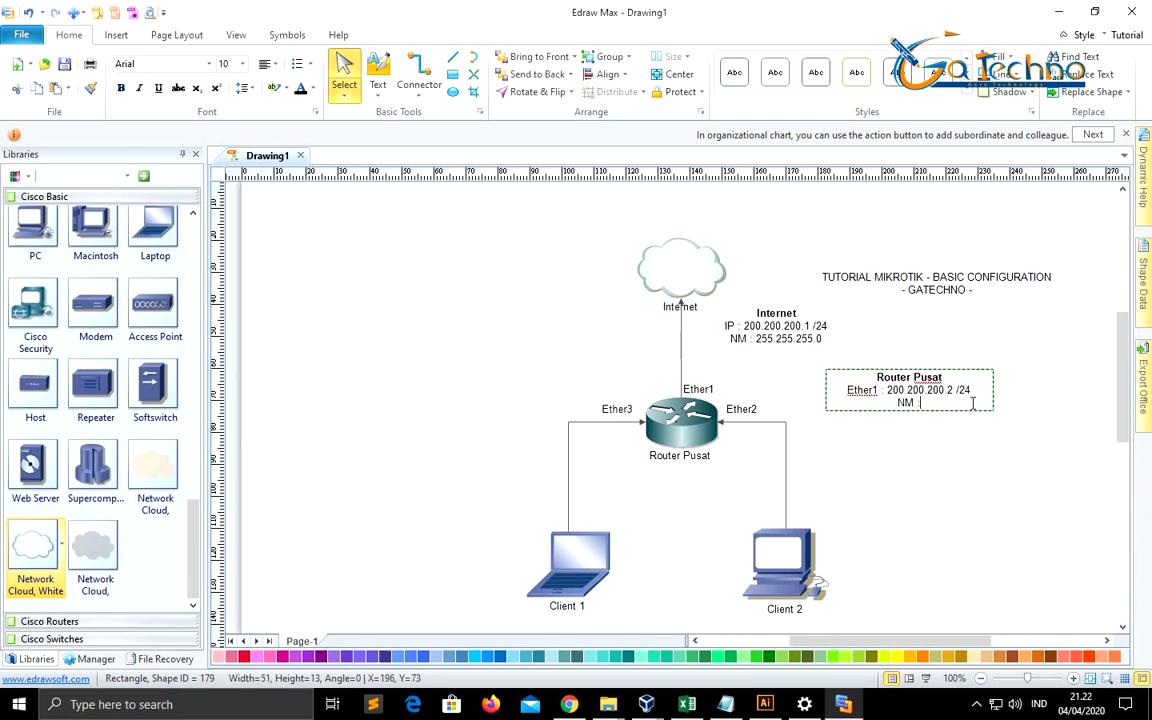
key("BackSpace")
key("BackSpace")
key("Return")
left_click_drag(887, 391, 950, 392)
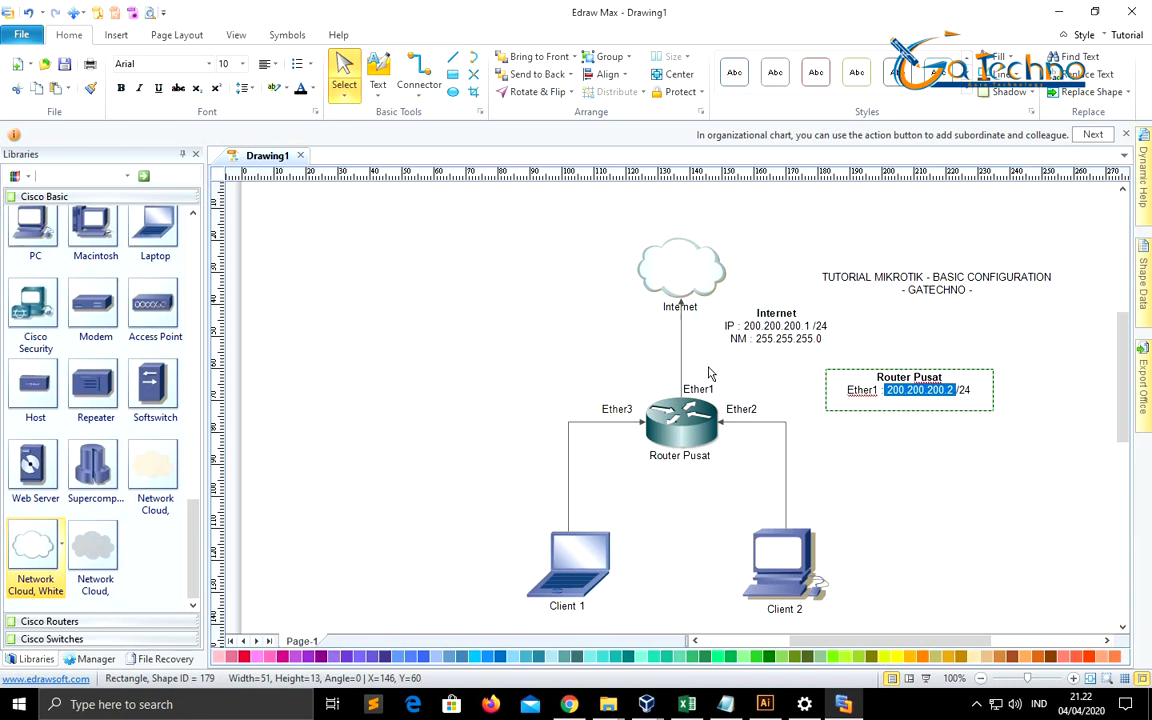
left_click(978, 392)
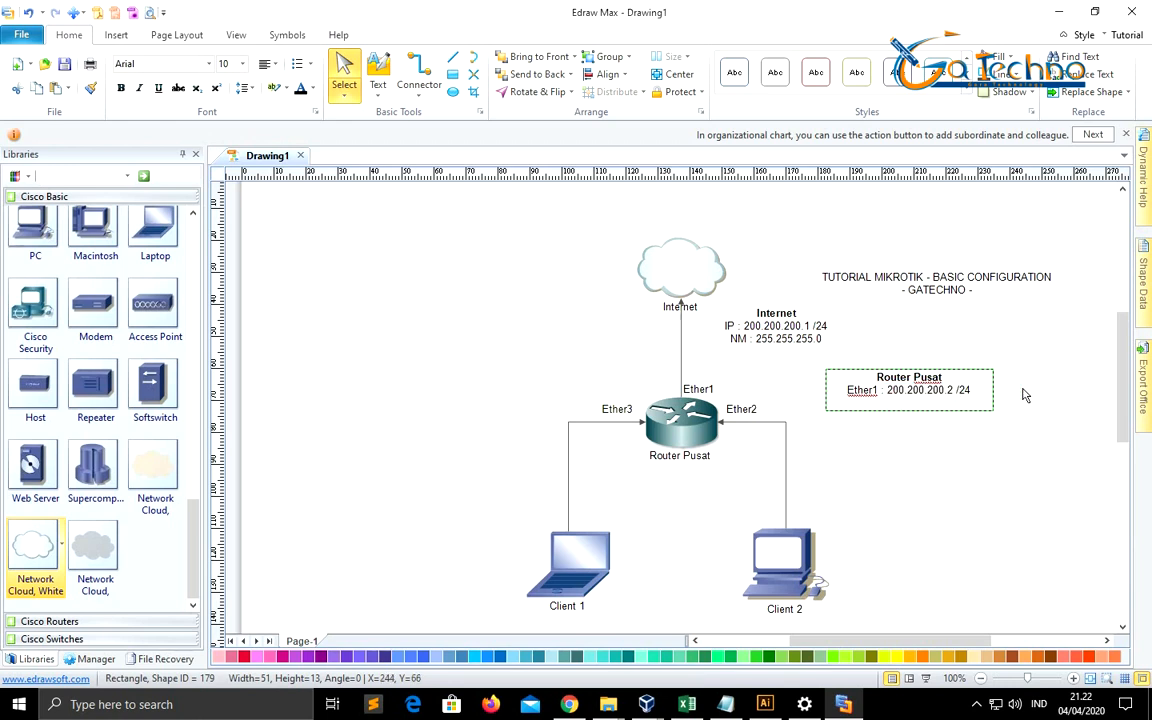
Step: Add the lines "Ether2 : 192.168.100.1 /25" and "Ether3 : 172.16.10.1 /26" to the Router Pusat block
key("Return")
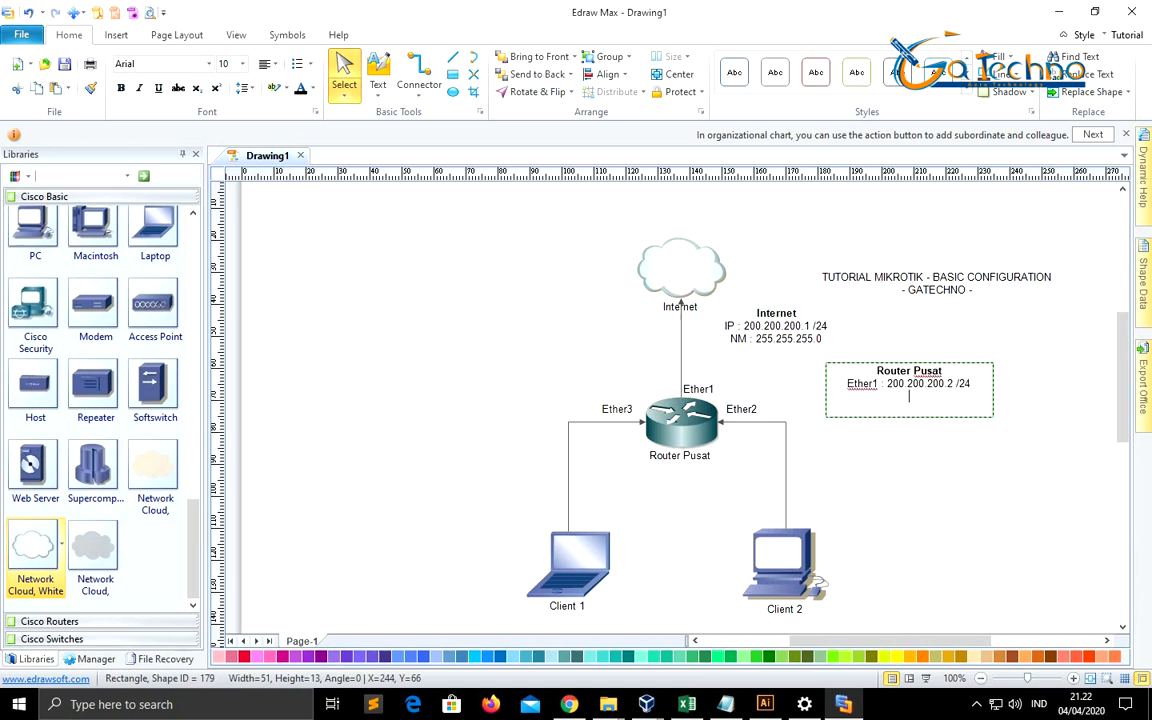
type("Ether 2 ")
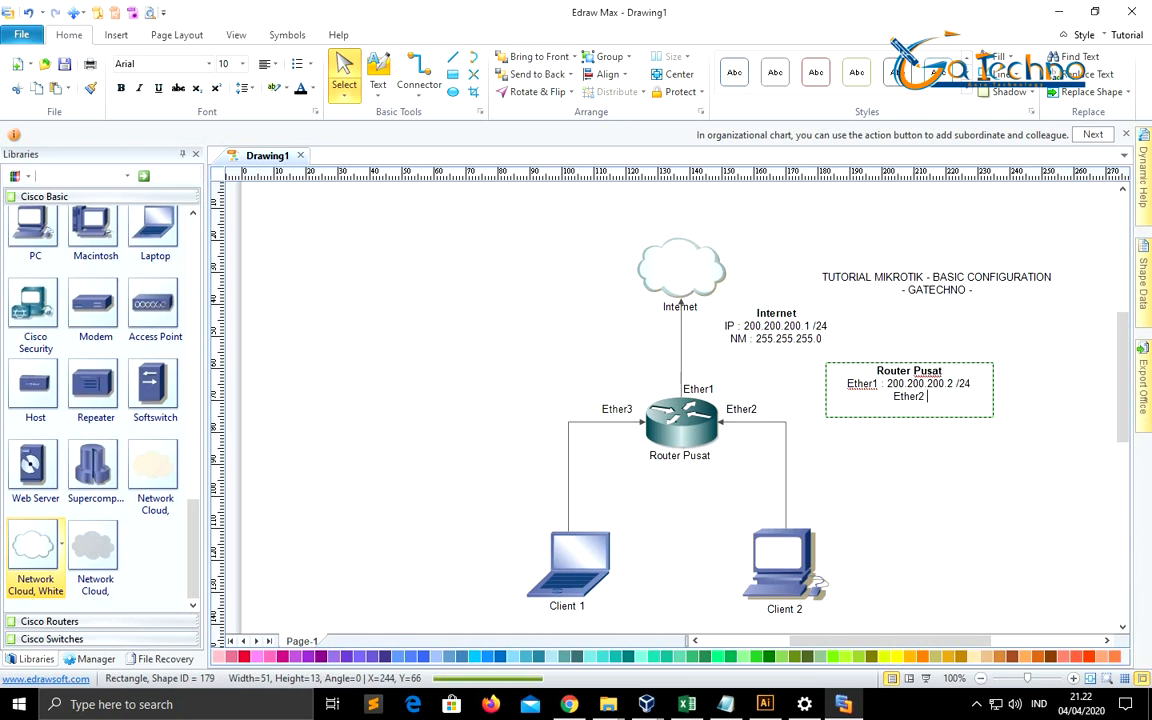
type(": 192.168.100.1 /25")
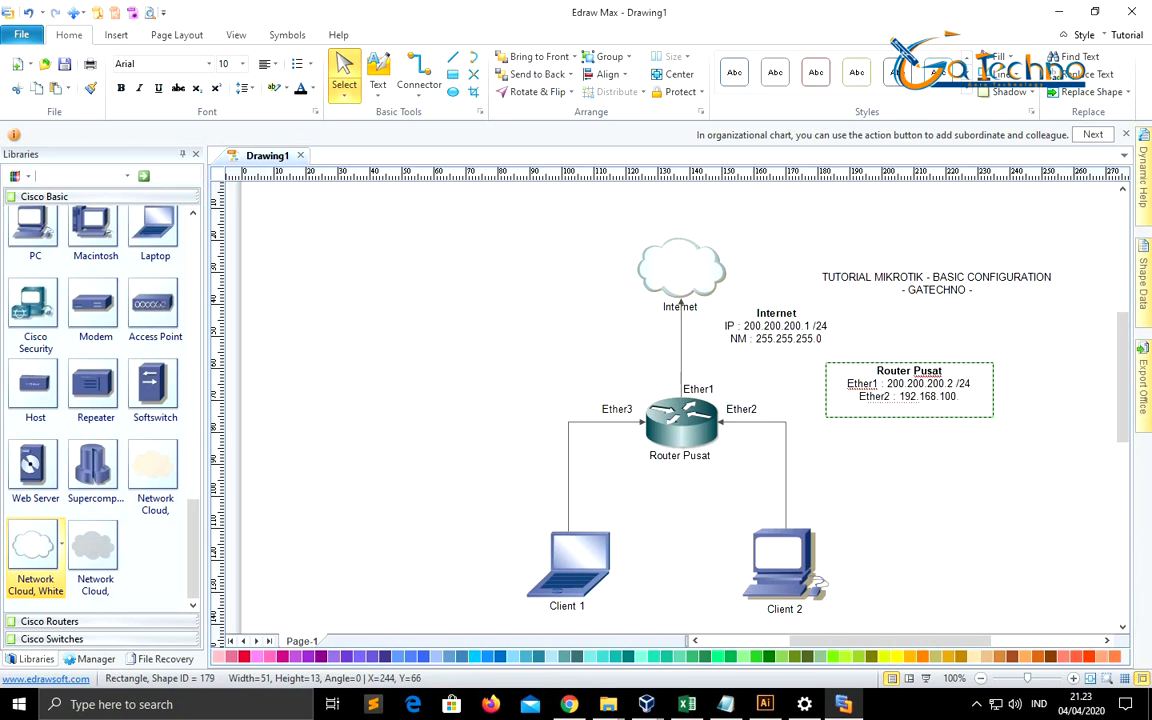
key("Return")
type("Ether3 : 172.16.10.1 /26")
Step: Left-align the three Ether address lines below the Router Pusat heading
key("shift+Up")
key("shift+Up")
key("shift+Home")
key("ctrl+l")
key("ctrl+End")
Step: Add the lines "Gateway : 200.200.200.1" and "DNS : 8.8.8.8" at the end of the Router Pusat block
key("Return")
type("Gateway")
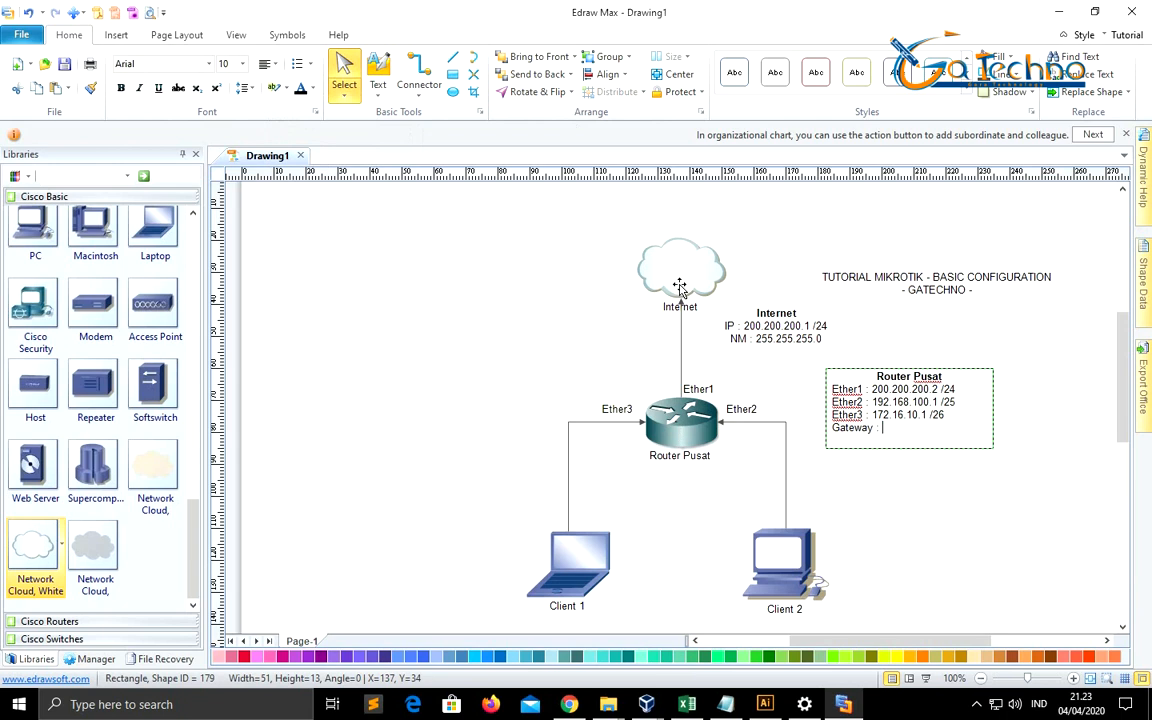
type("200.200.200.")
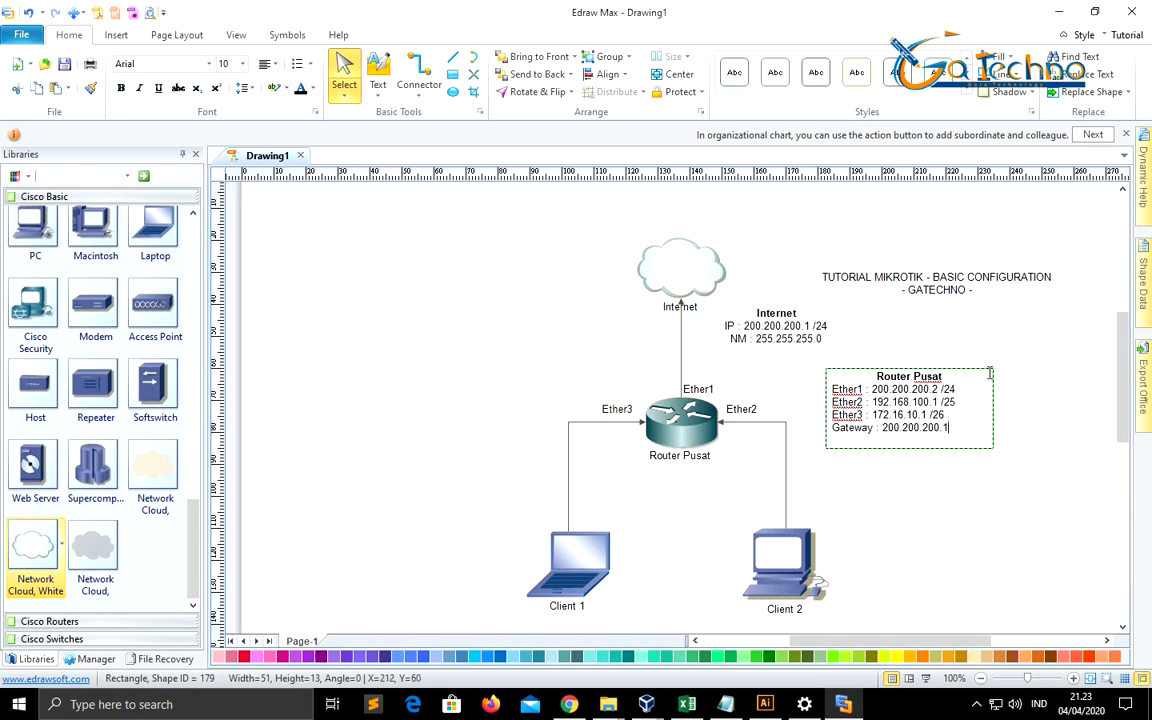
type("1")
key("Return")
type("DNS : 8.8.8.8")
key("Return")
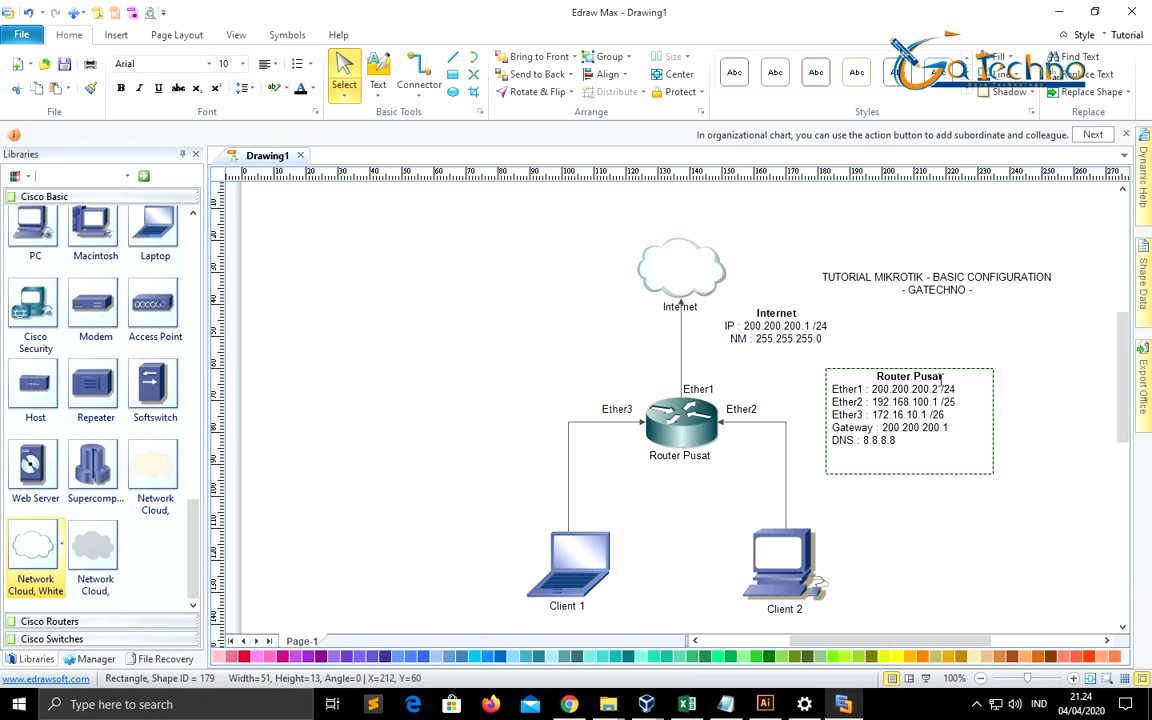
left_click(1005, 350)
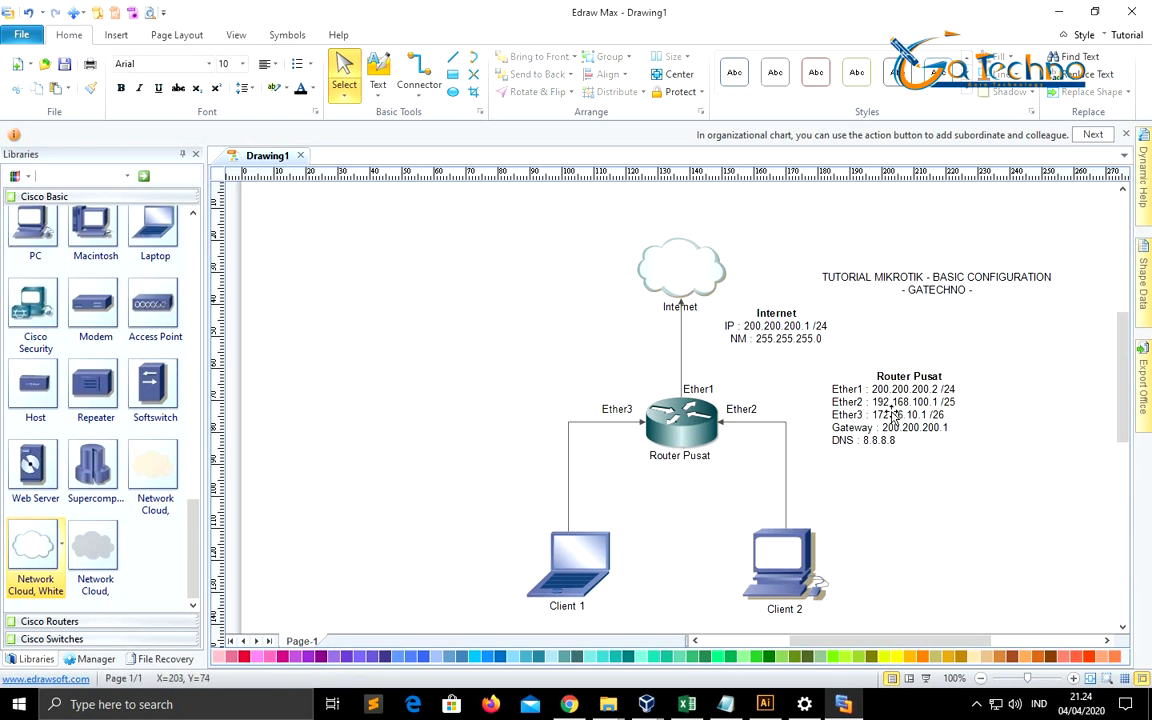
Step: Duplicate the Router Pusat address block and place the copy below the Client 1 laptop
left_click(828, 380)
key("Escape")
left_click(832, 398)
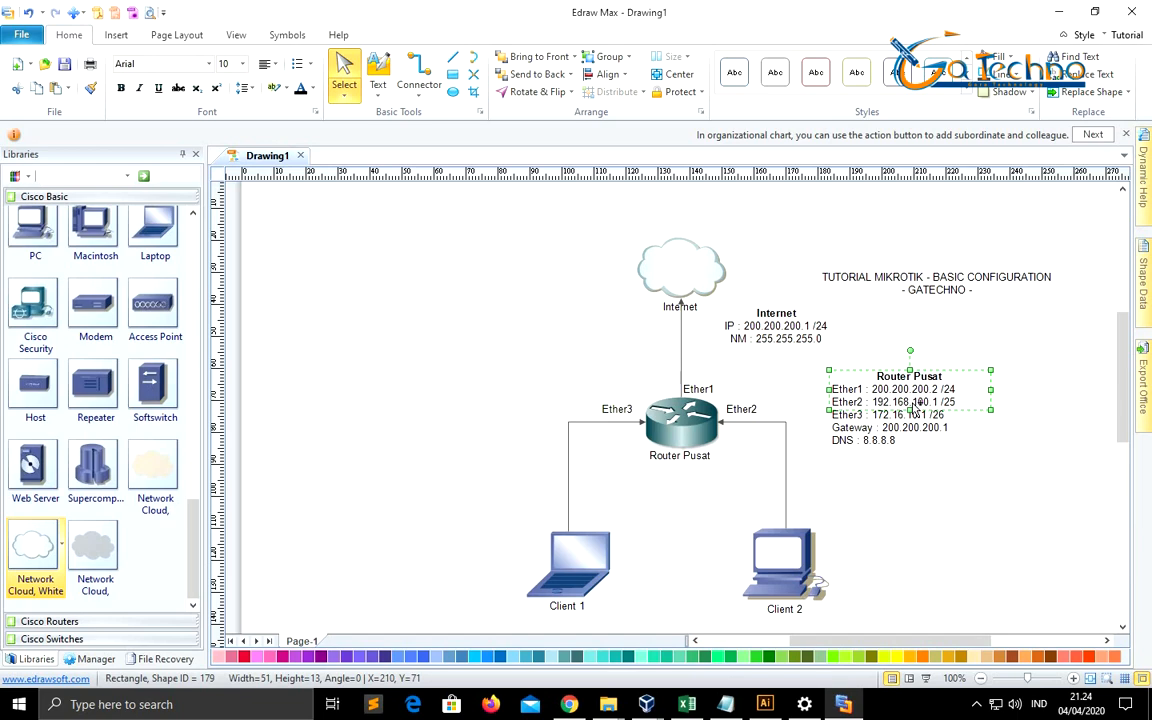
key("ctrl+d")
scroll(913, 405, "down", 2)
left_click_drag(910, 347, 560, 585)
scroll(560, 585, "down", 1)
Step: Change the bold heading of the copied block under the laptop to "Client 1"
double_click(594, 543)
key("ctrl+Home")
key("ctrl+shift+Right")
key("ctrl+shift+Right")
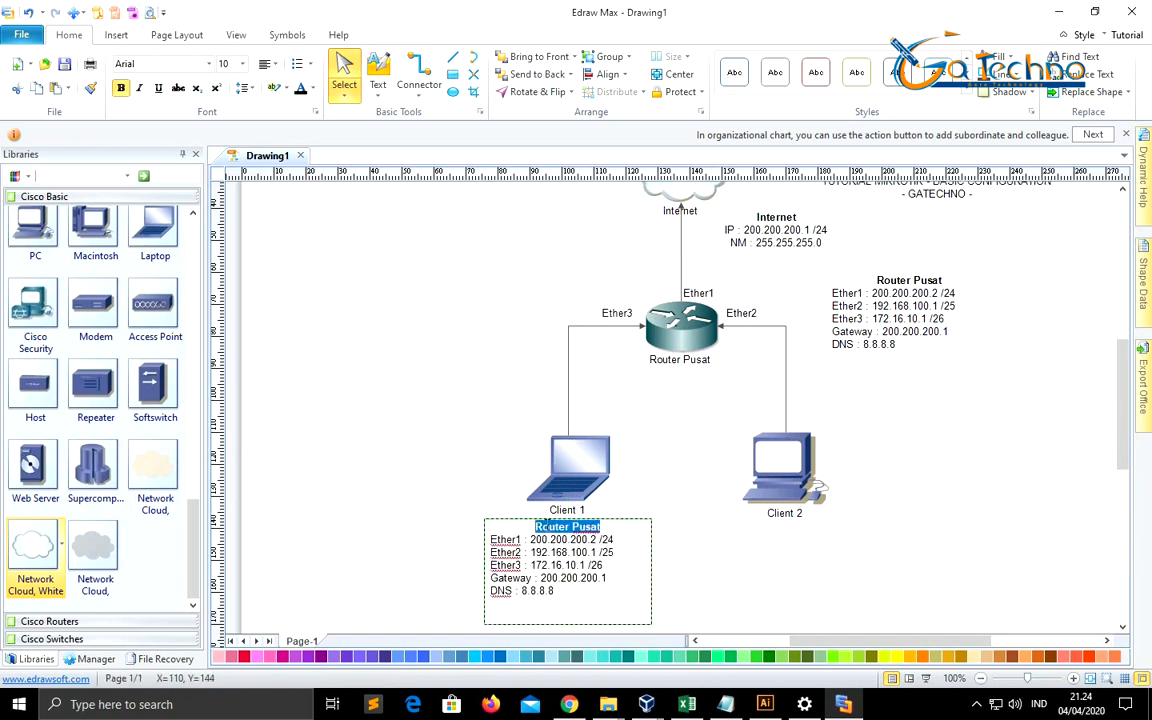
type("Client 1")
Step: Replace all the address lines in the Client 1 block with "IP : 172.16.10.2/26"
left_click_drag(556, 591, 490, 532)
key("BackSpace")
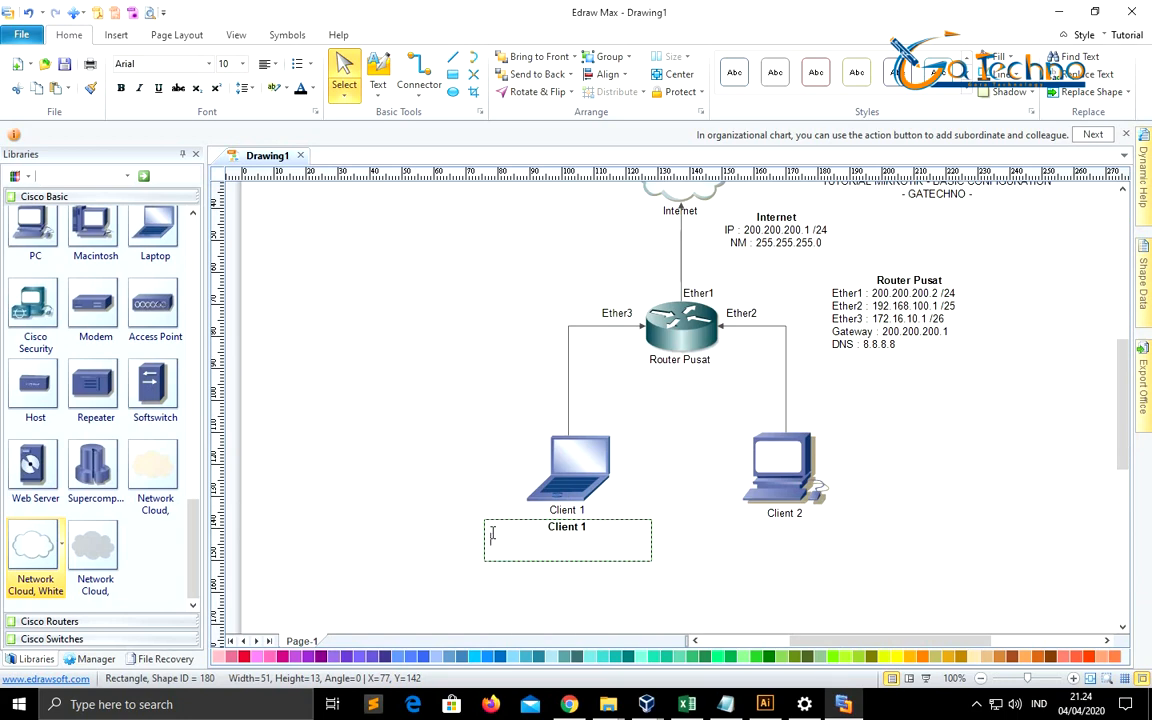
type("Ether 1")
key("BackSpace")
key("BackSpace")
key("BackSpace")
type("IP :")
type("172.16.10.xxx")
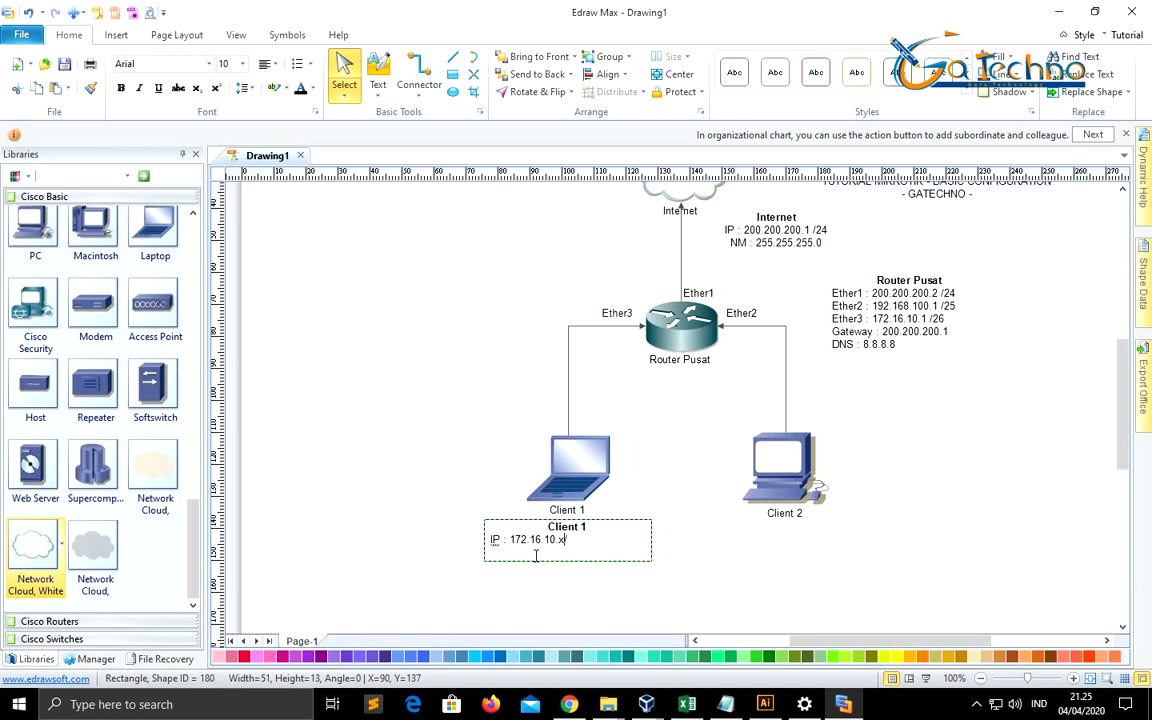
key("BackSpace")
type("2/26")
key("Return")
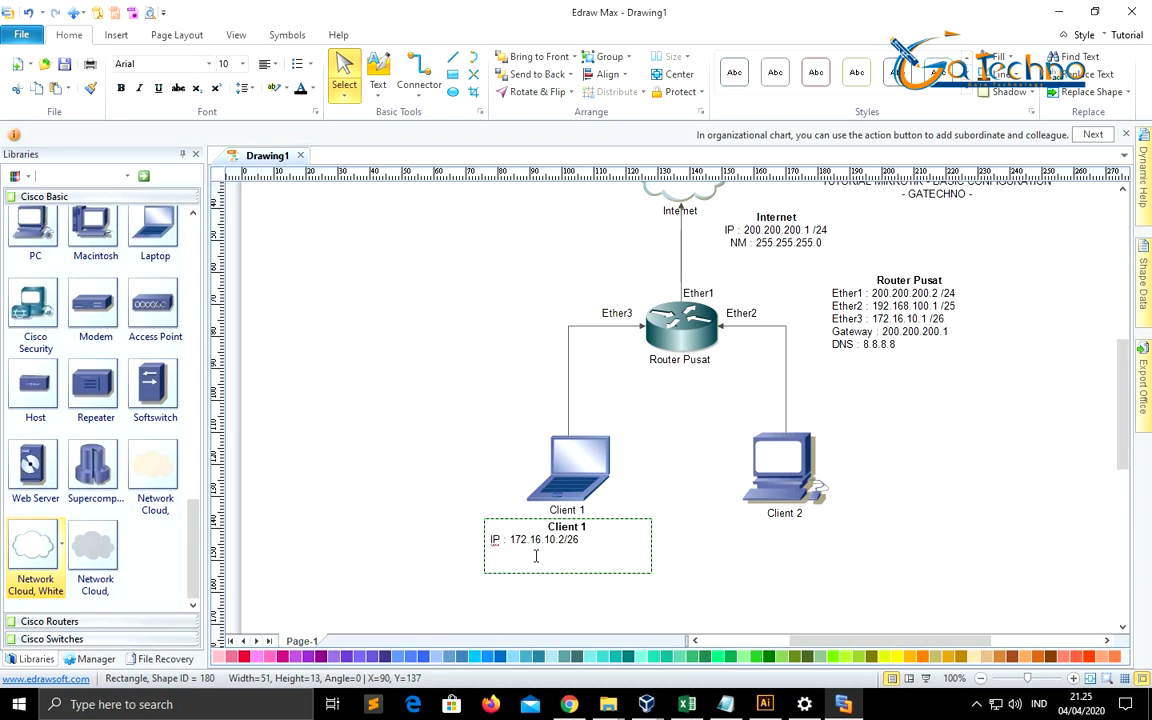
Step: Add the gateway line "G : 172.16.10.1" to the Client 1 block
type("Gate")
key("BackSpace")
type(":")
scroll(637, 328, "up", 1)
scroll(637, 328, "down", 1)
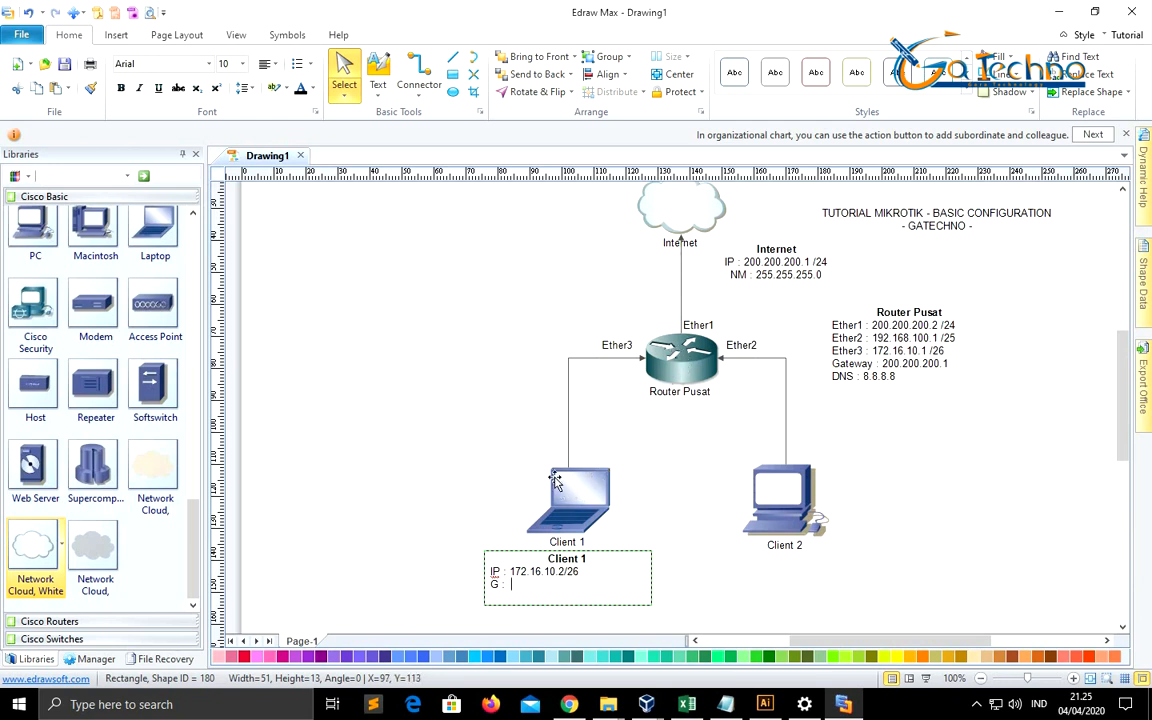
scroll(601, 255, "up", 1)
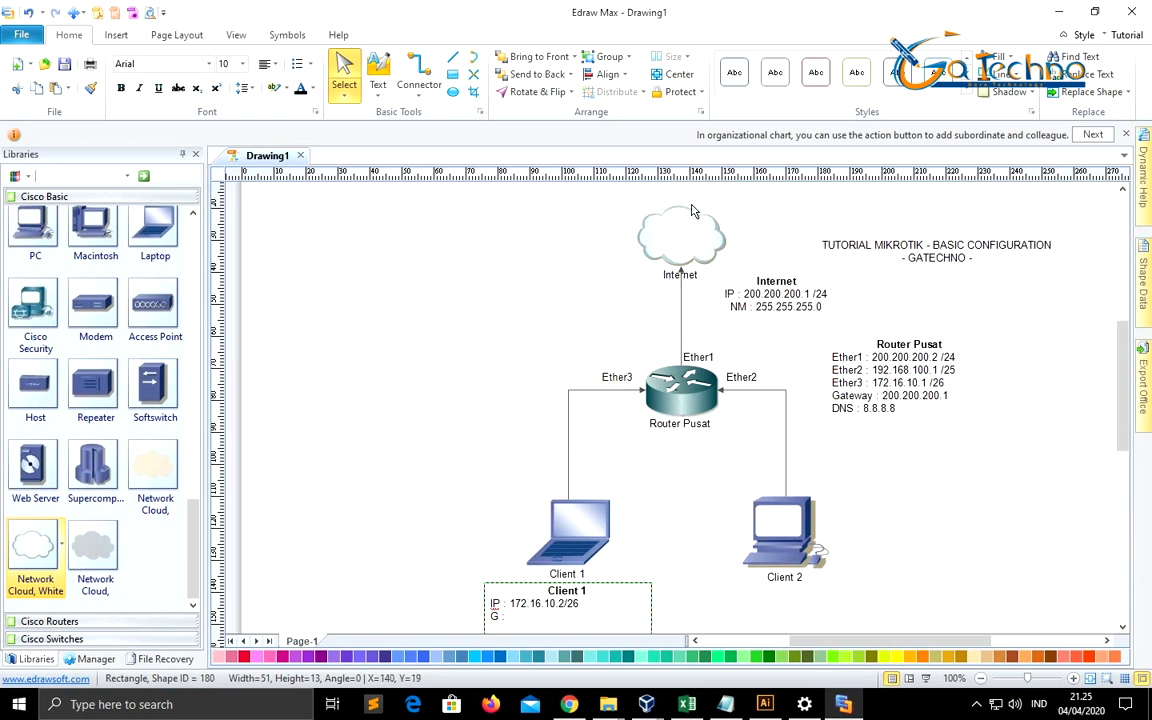
scroll(656, 240, "down", 1)
scroll(656, 240, "down", 1)
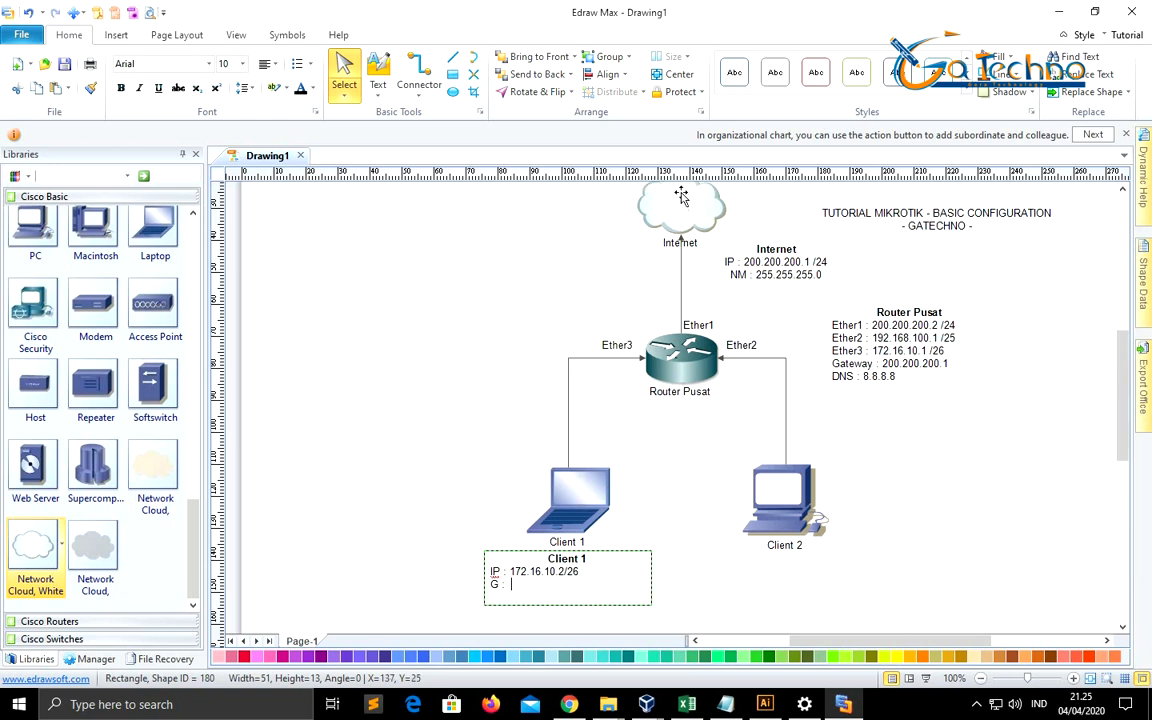
left_click(573, 503)
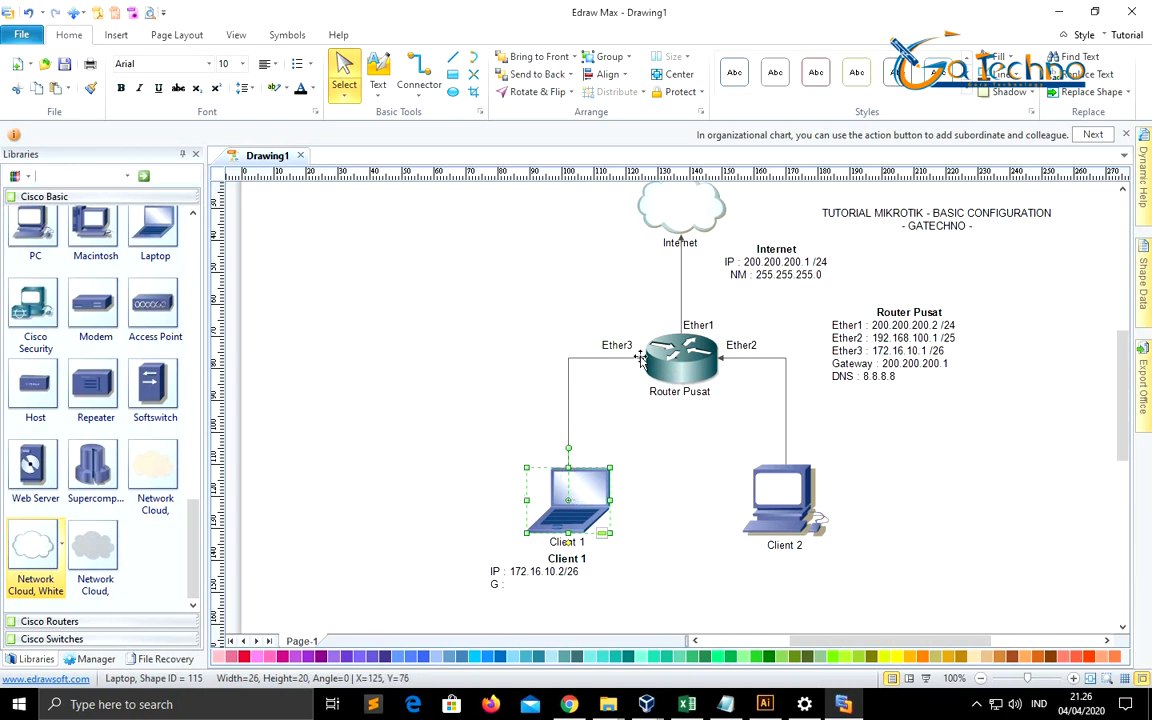
double_click(519, 587)
left_click(522, 588)
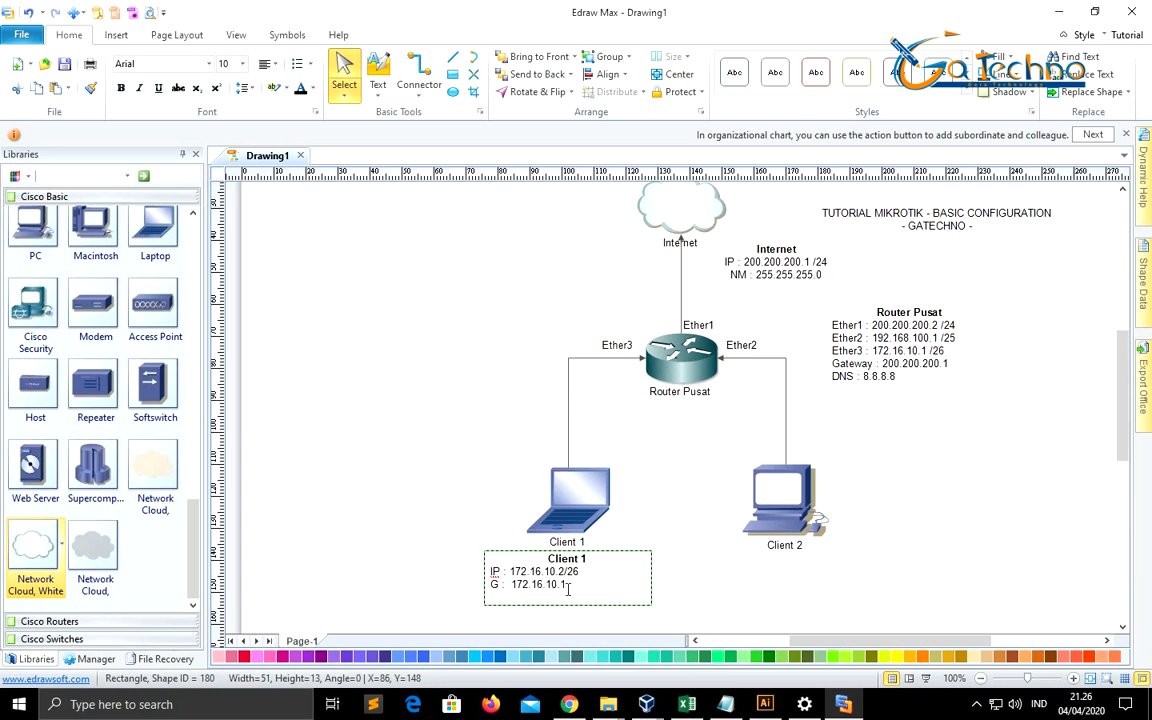
left_click_drag(581, 591, 512, 558)
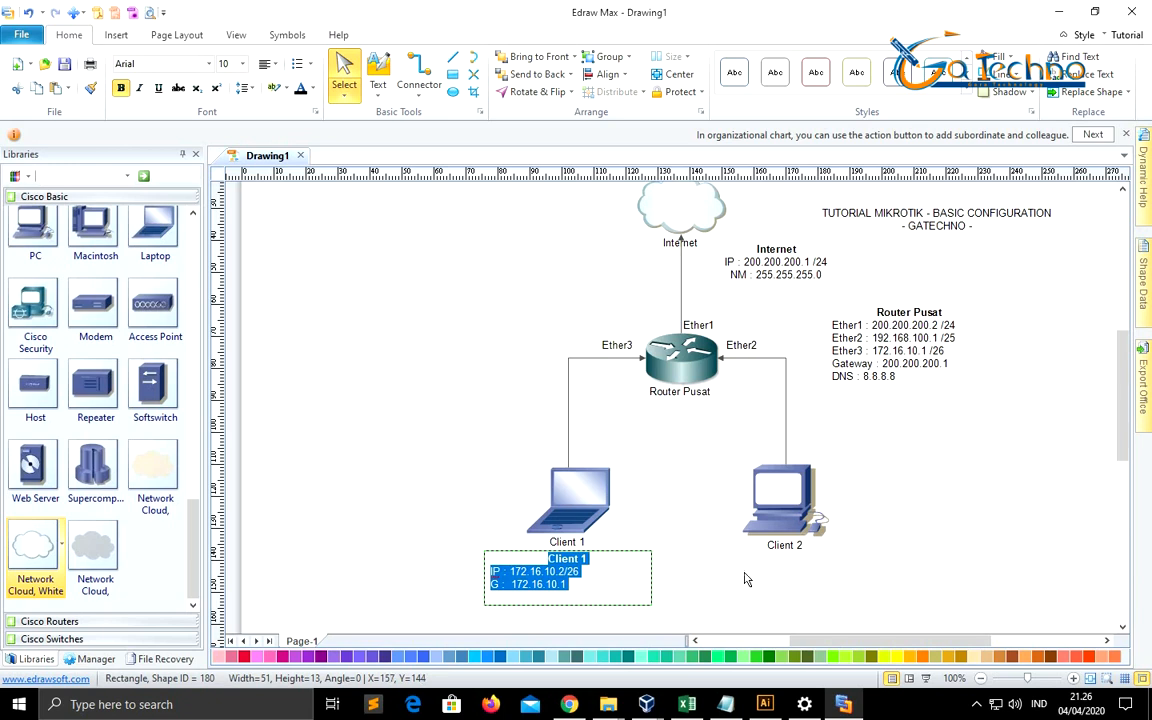
left_click(604, 568)
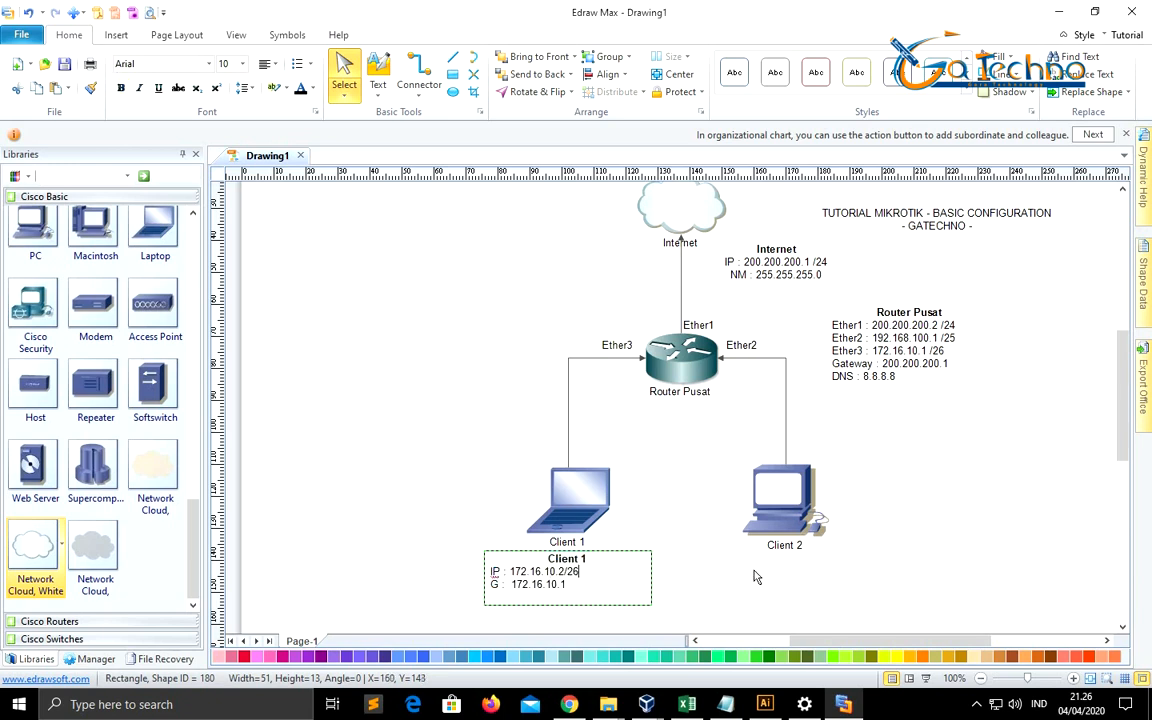
left_click_drag(580, 572, 559, 573)
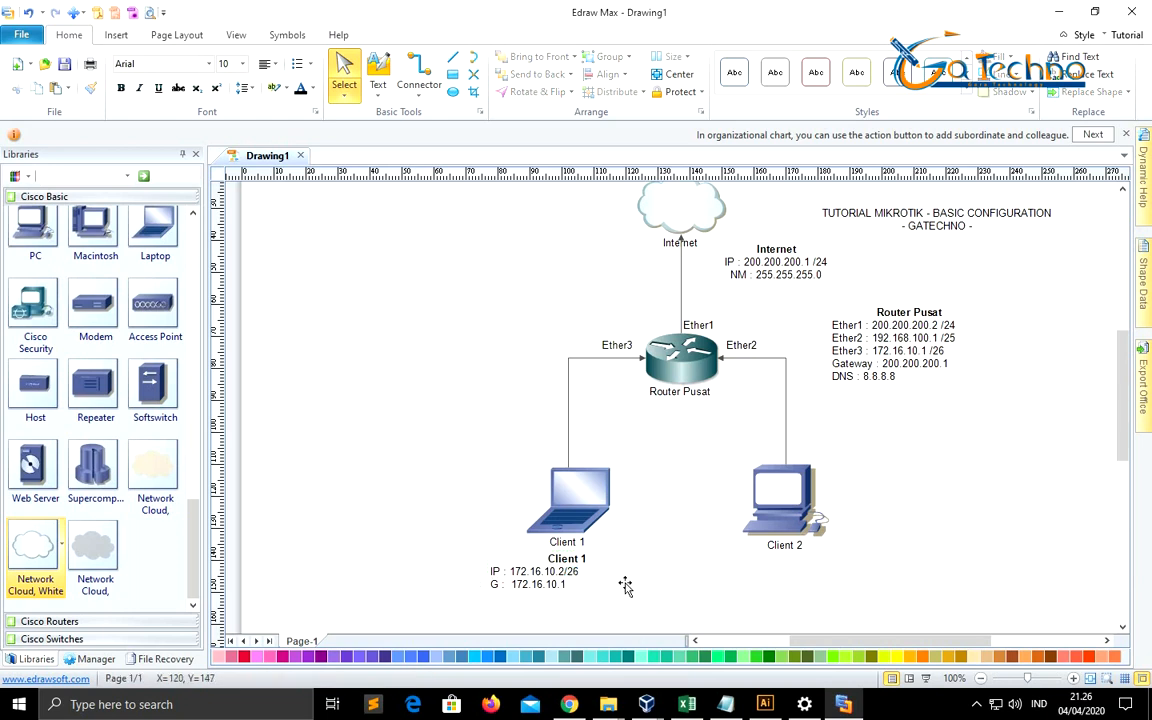
Step: Copy the Client 1 address block to below the PC and change the copy's heading to "Client 2"
left_click(572, 581)
key("ctrl+c")
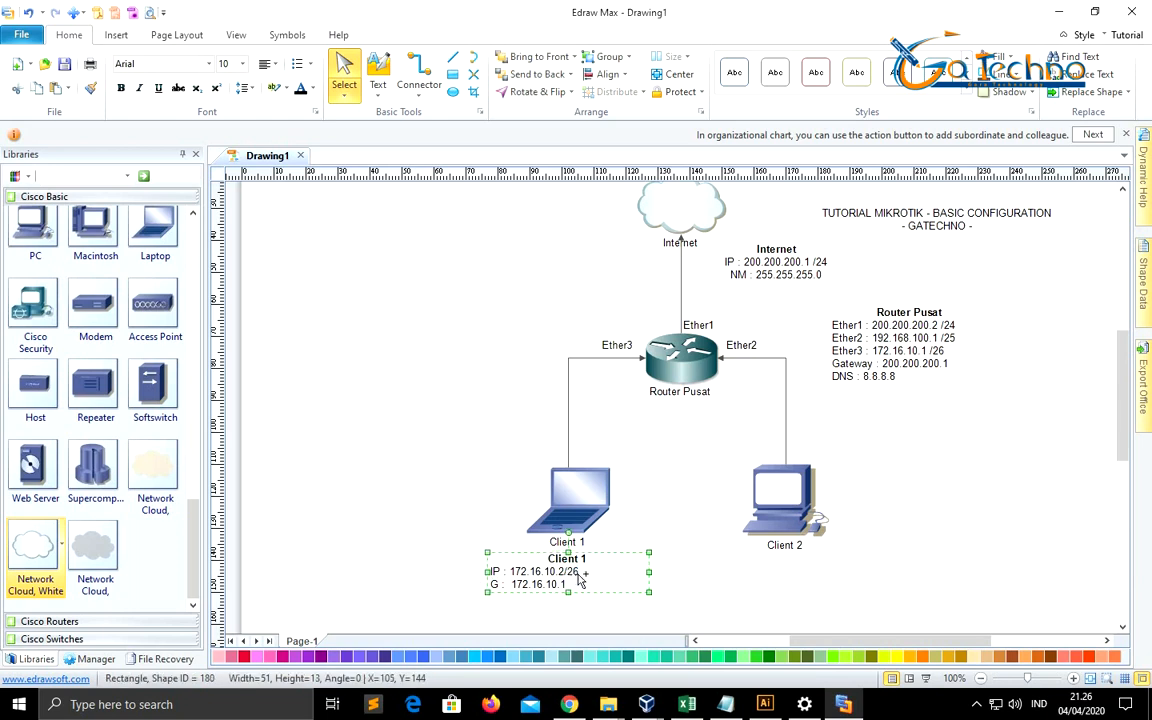
key("ctrl+v")
left_click_drag(610, 569, 825, 570)
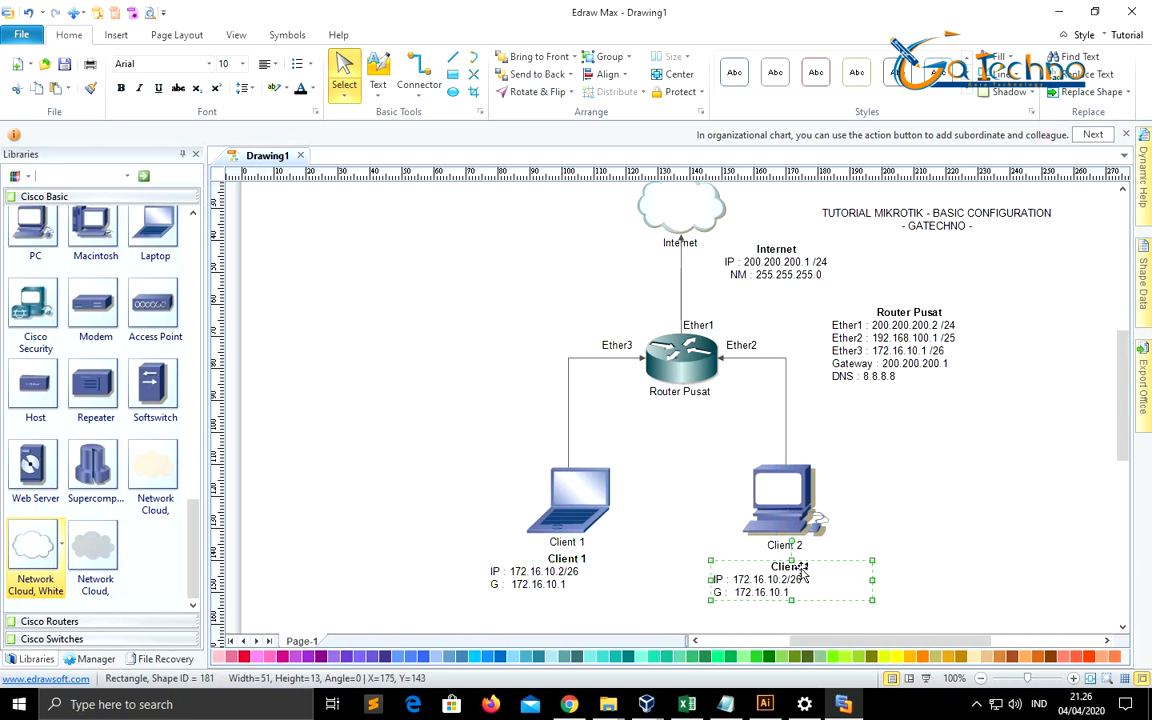
double_click(825, 575)
left_click(830, 568)
key("BackSpace")
type("2")
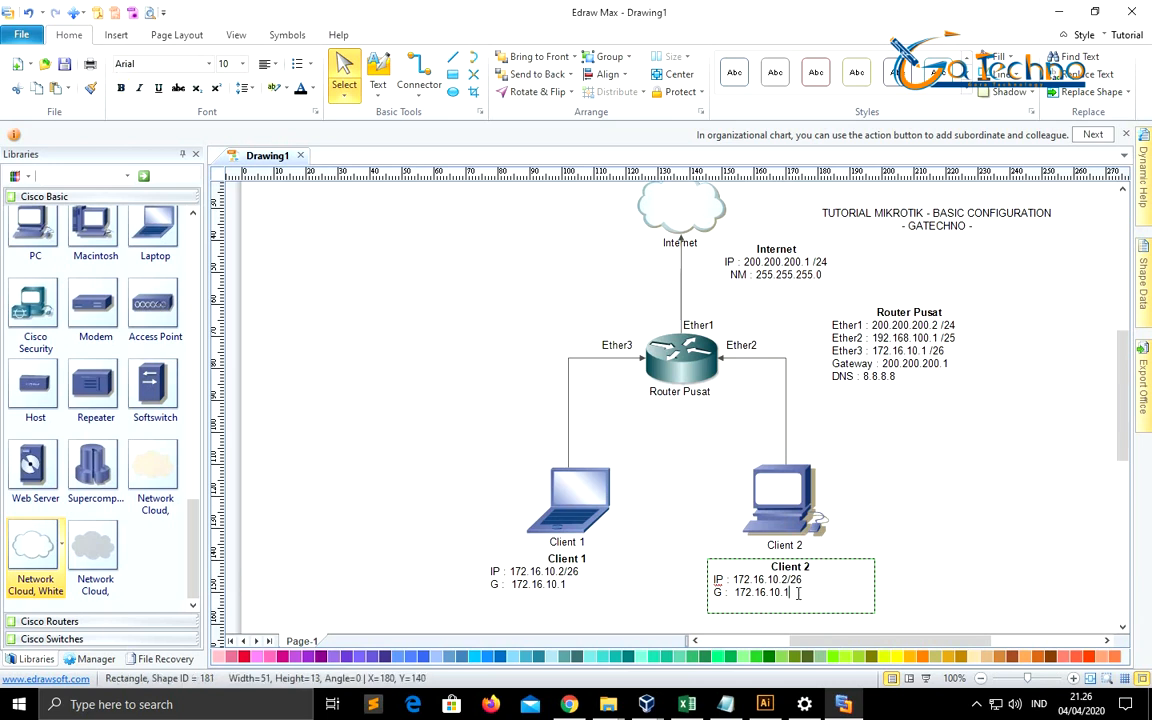
Step: Replace the Client 2 block's address lines with "IP : 192.168.100.2/25" and "G : 192.168.100.1"
left_click_drag(789, 592, 716, 580)
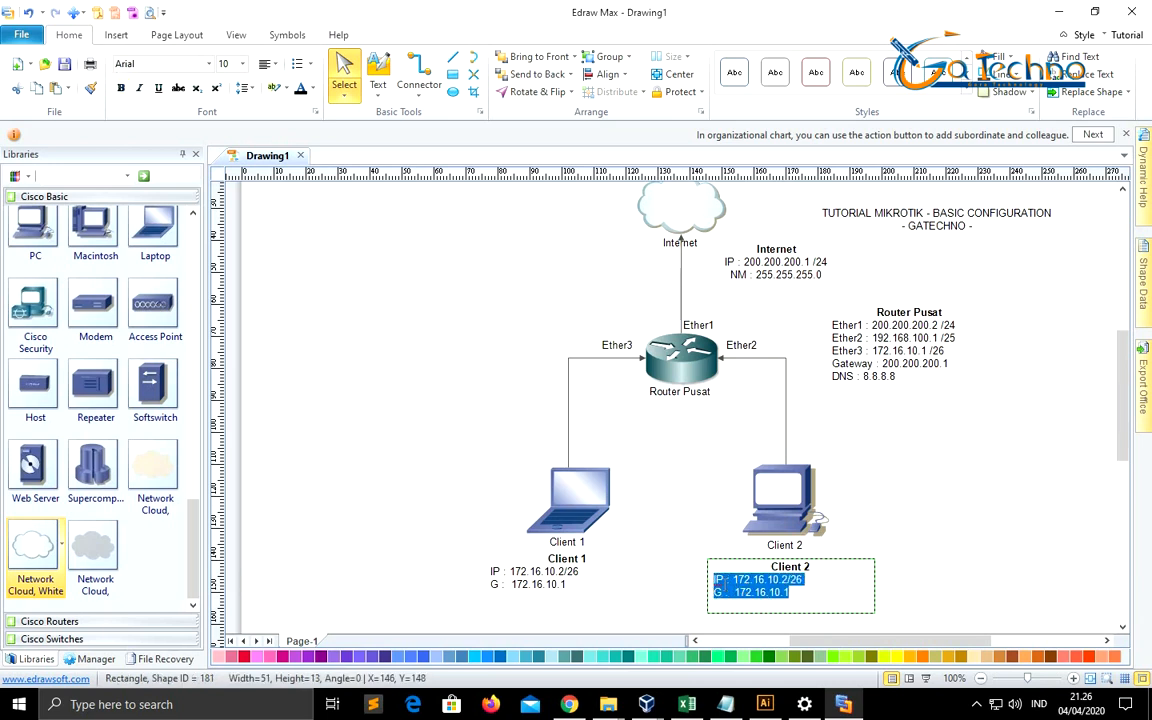
type("IP")
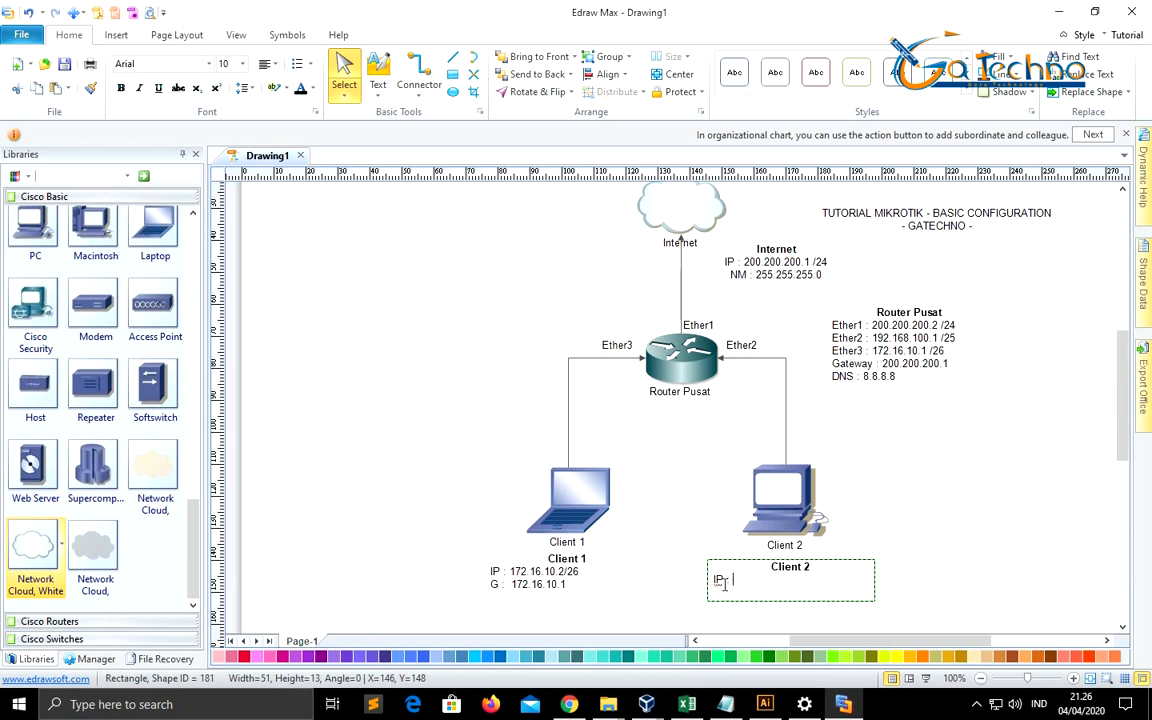
type(" : 192.168.100.2/")
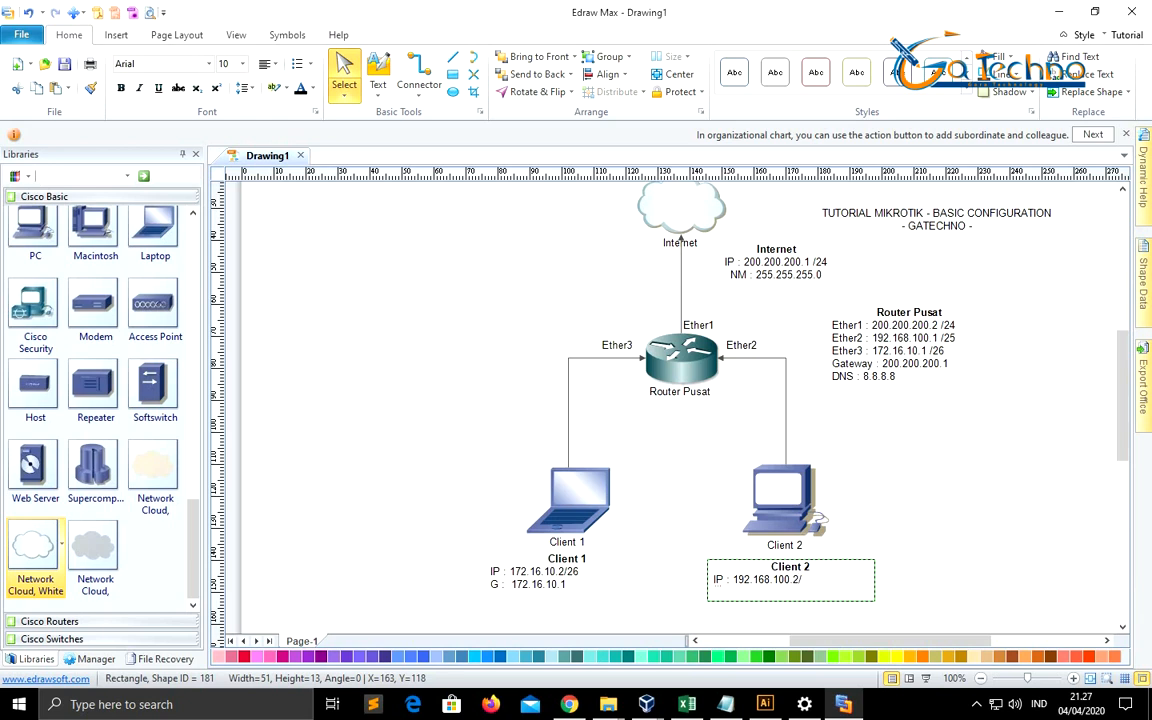
type("25")
key("Return")
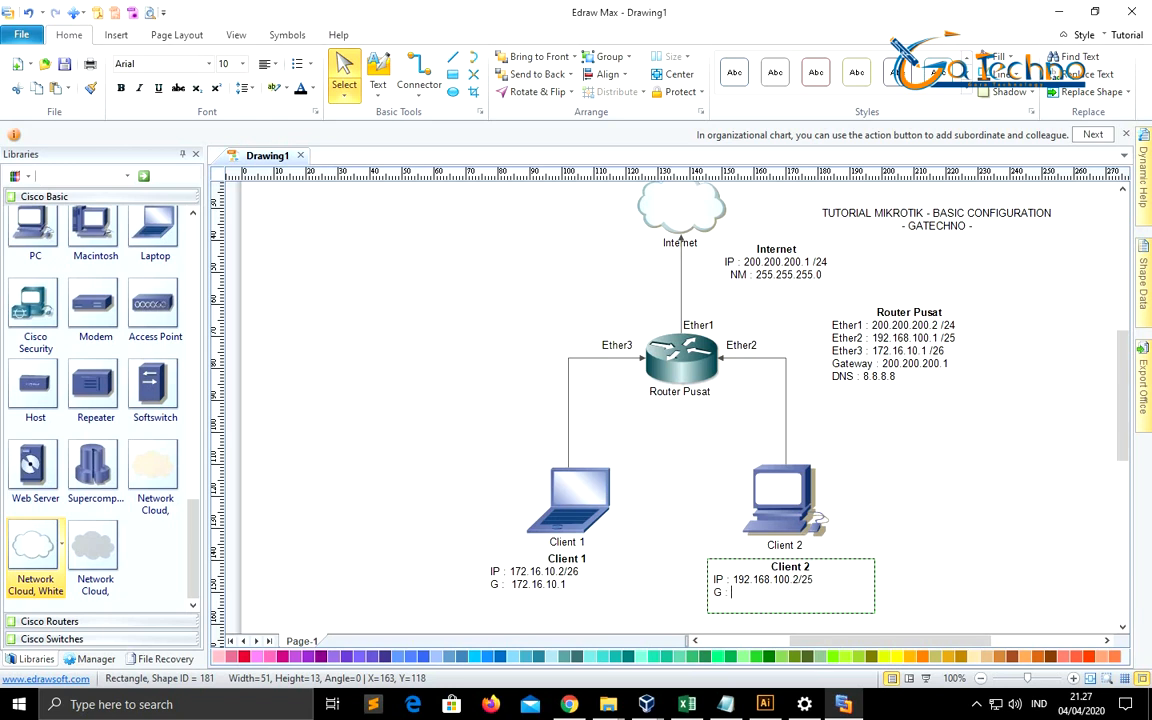
type("G : 192")
key("BackSpace")
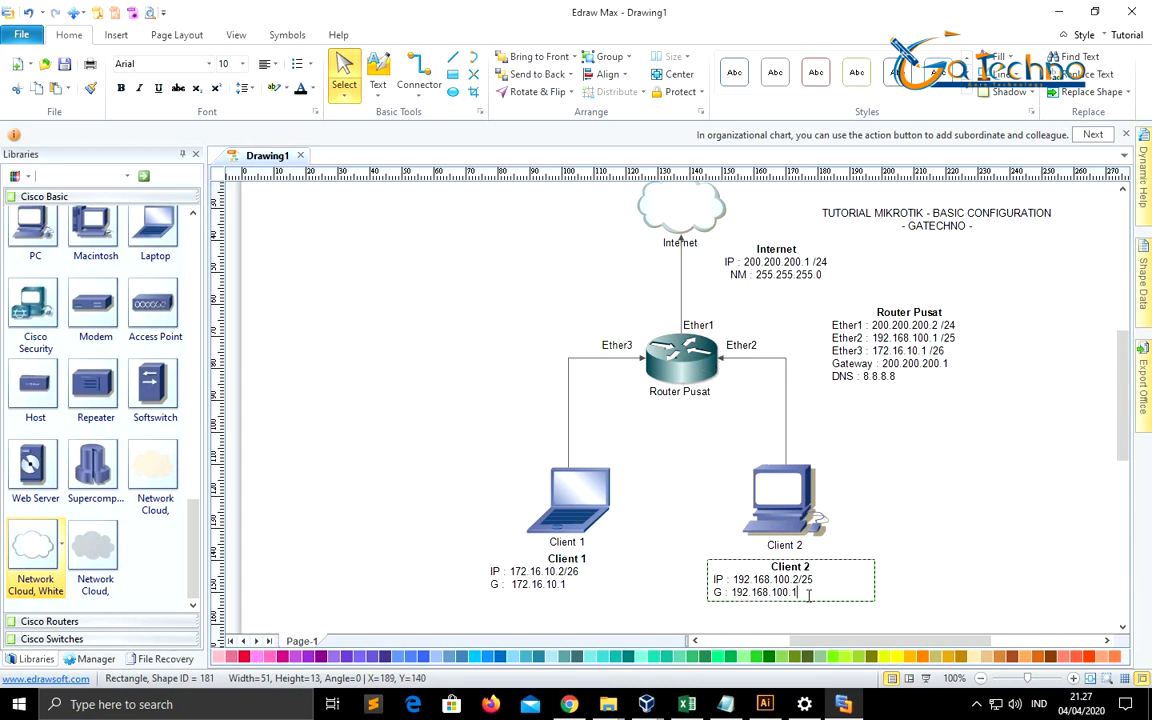
left_click(908, 528)
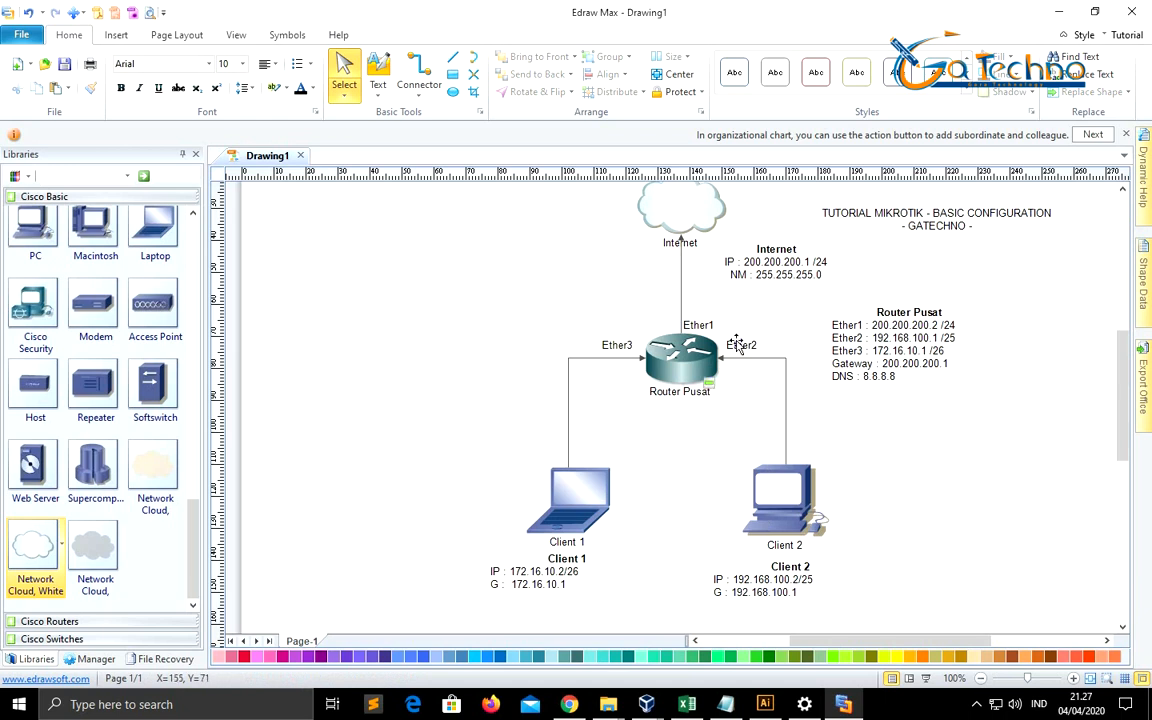
Step: Add a text box to the left of the cloud reading "GOAL :" and, on a new line, "Client 1 & 2 bisa terkoneksi ke internet"
scroll(838, 297, "up", 4)
scroll(838, 297, "down", 5)
scroll(839, 300, "up", 2)
scroll(841, 305, "down", 1)
left_click(377, 76)
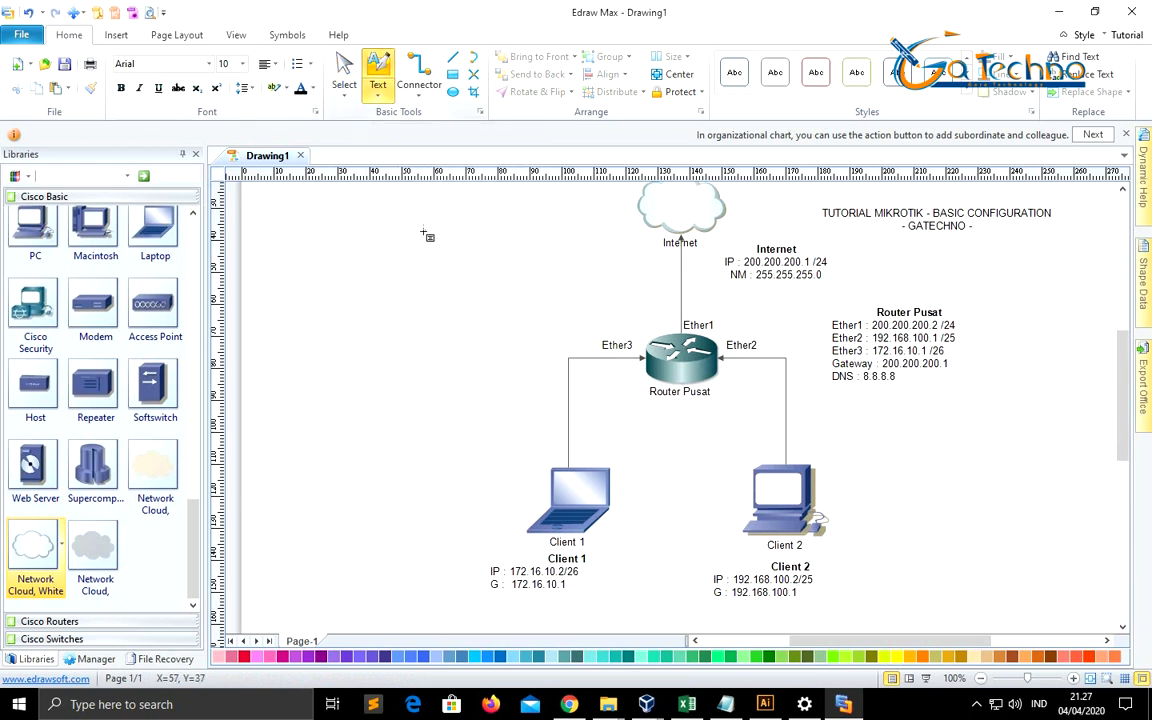
left_click_drag(419, 228, 600, 277)
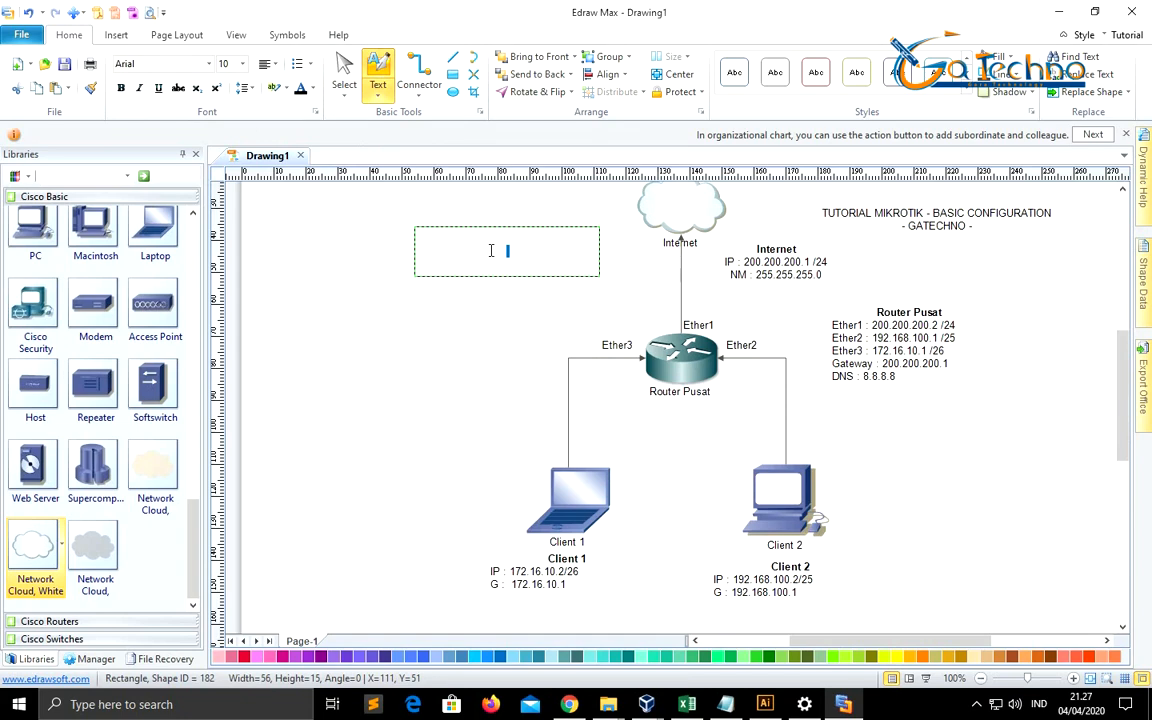
type("GOAL :")
key("Return")
type("Client 1 & 2 bisa terkoneksi ke internet")
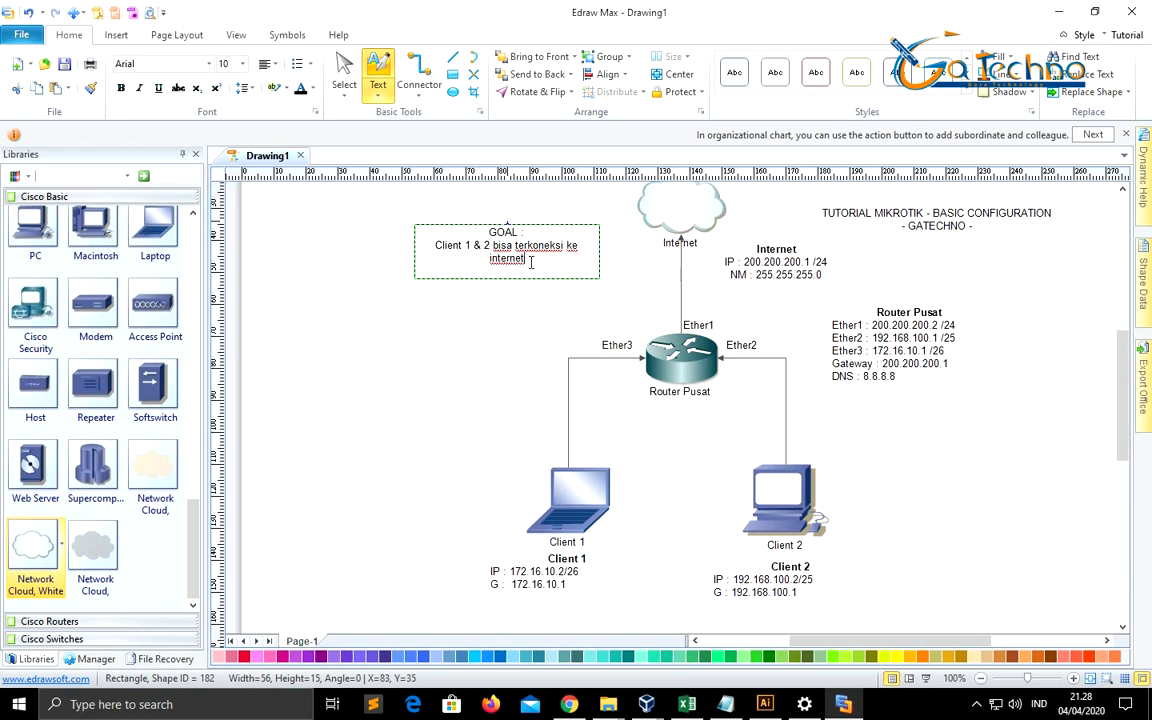
Step: Make all the text in the GOAL text box bold
left_click_drag(531, 261, 425, 212)
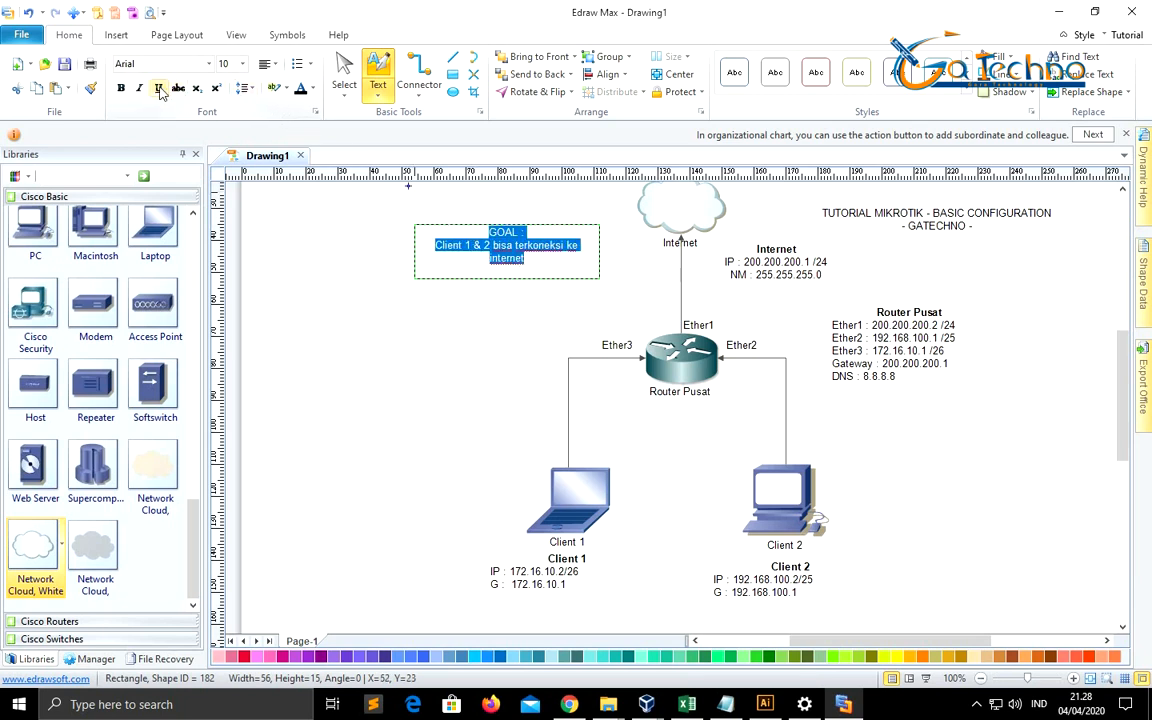
left_click(121, 88)
left_click(368, 274)
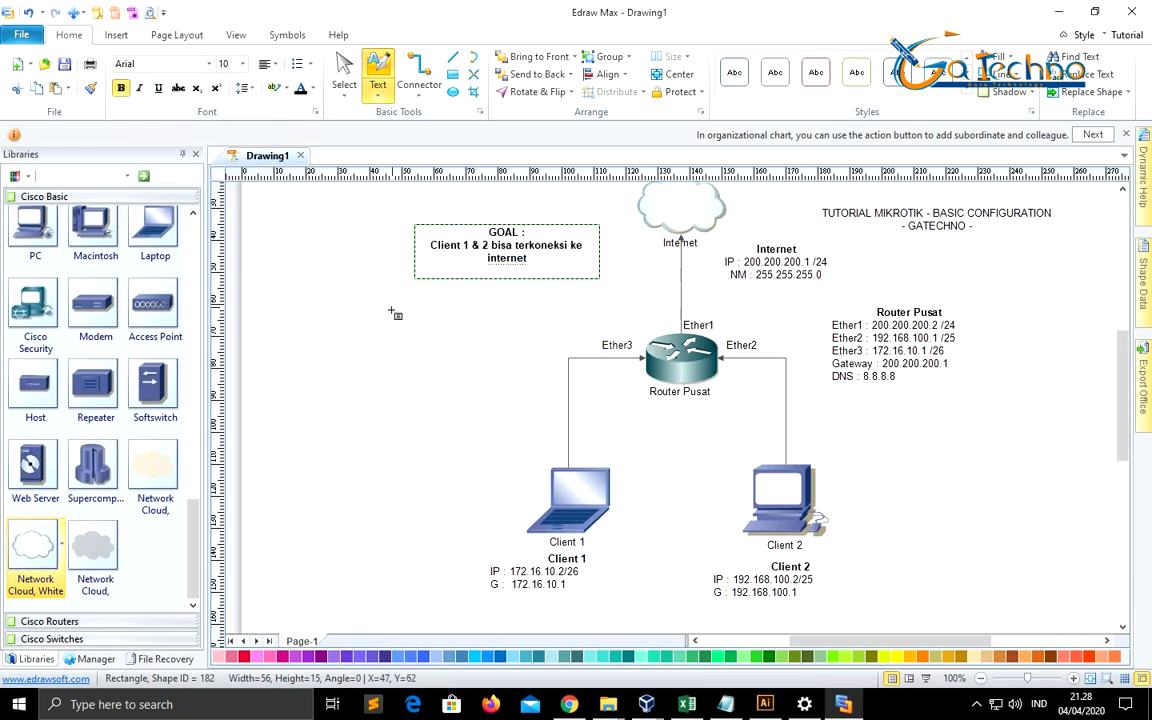
Step: Widen the GOAL text box to about 69 so its sentence fits on one line, and place it slightly lower beside the cloud
left_click(441, 257)
left_click(344, 80)
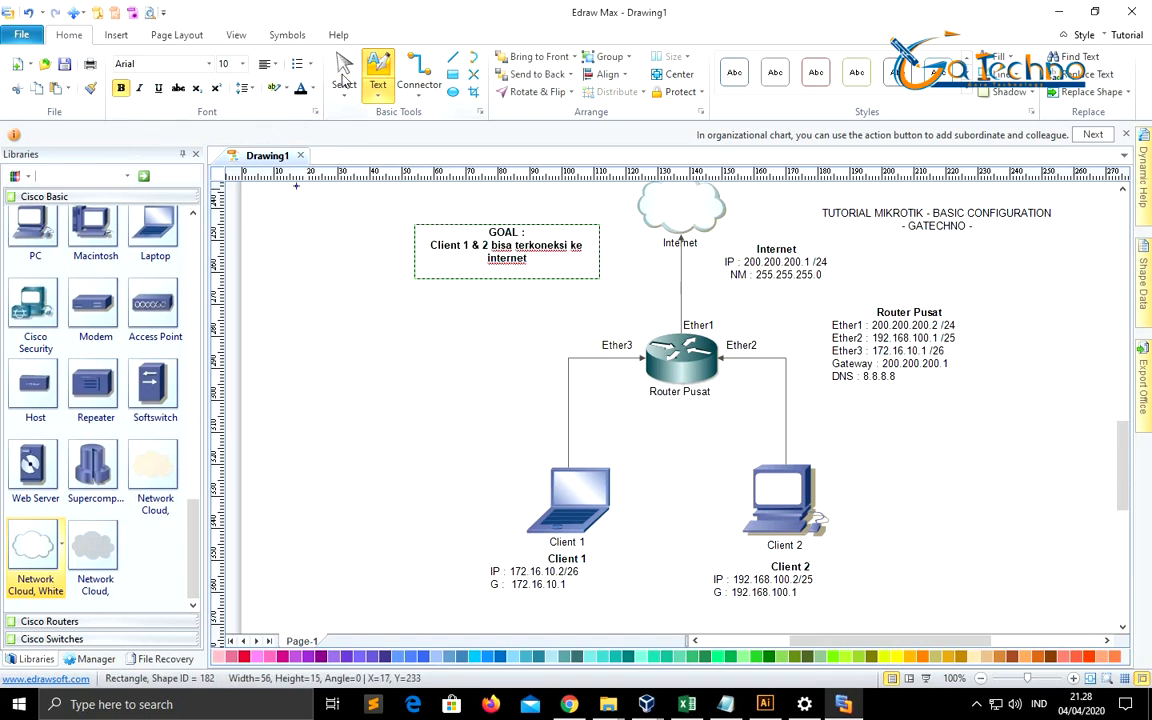
left_click(419, 250)
left_click_drag(416, 251, 376, 251)
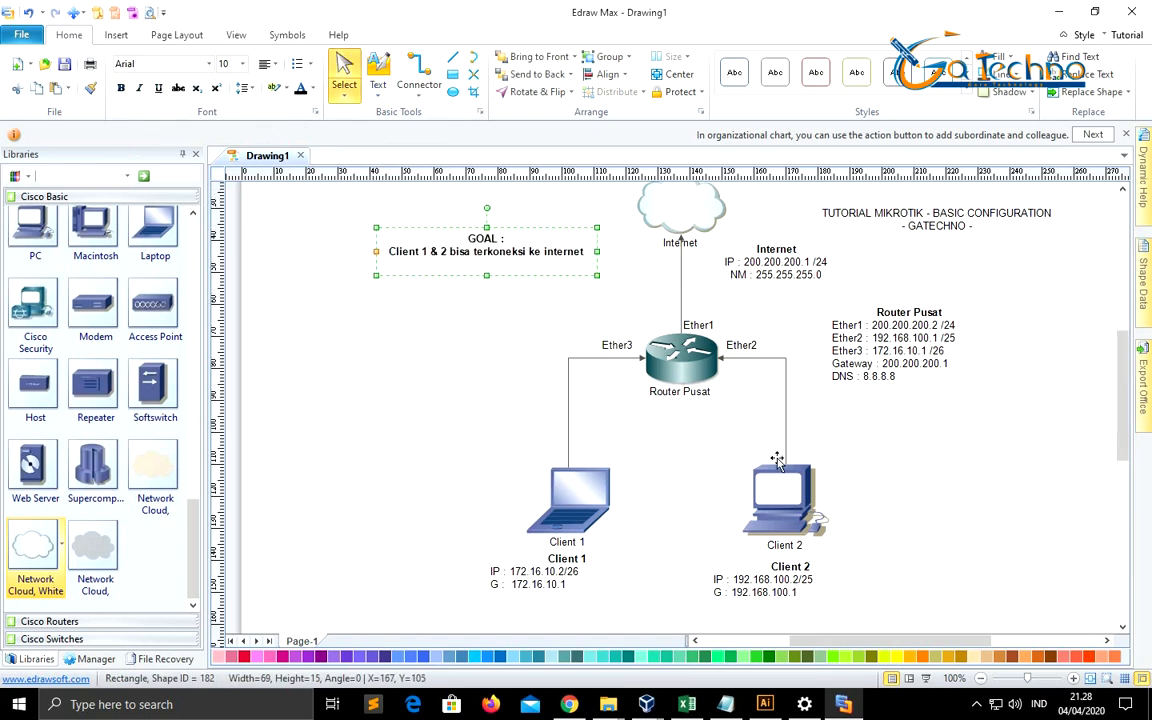
left_click_drag(508, 257, 506, 240)
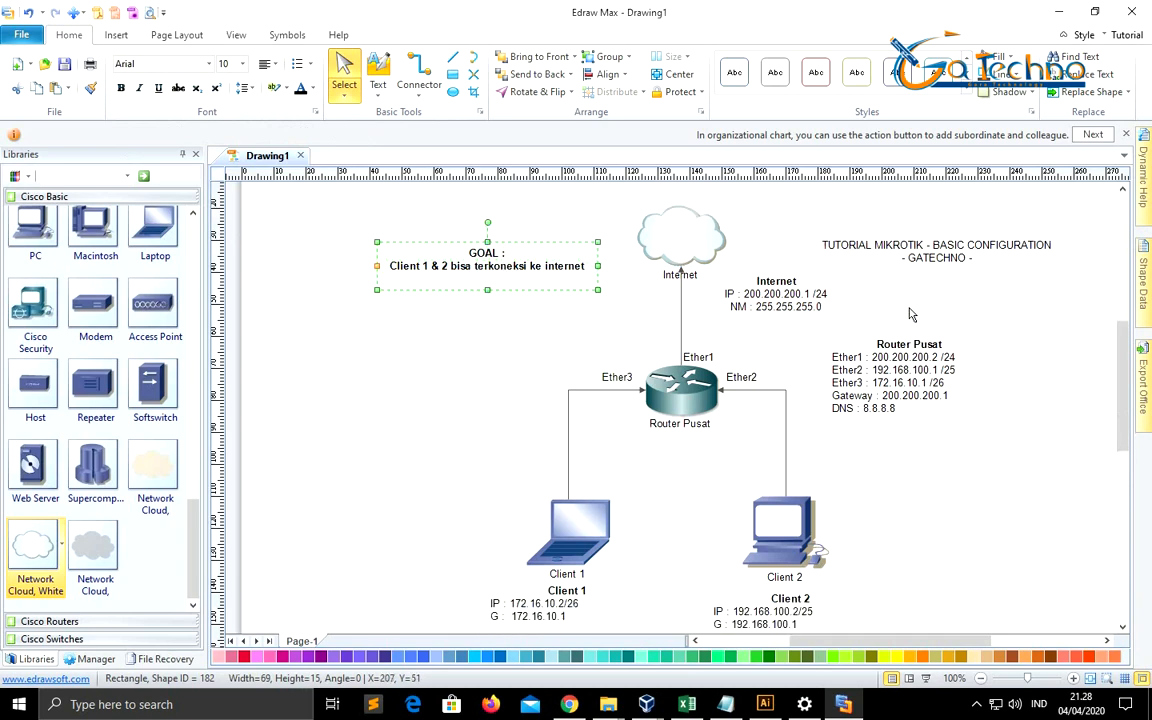
left_click_drag(546, 277, 546, 305)
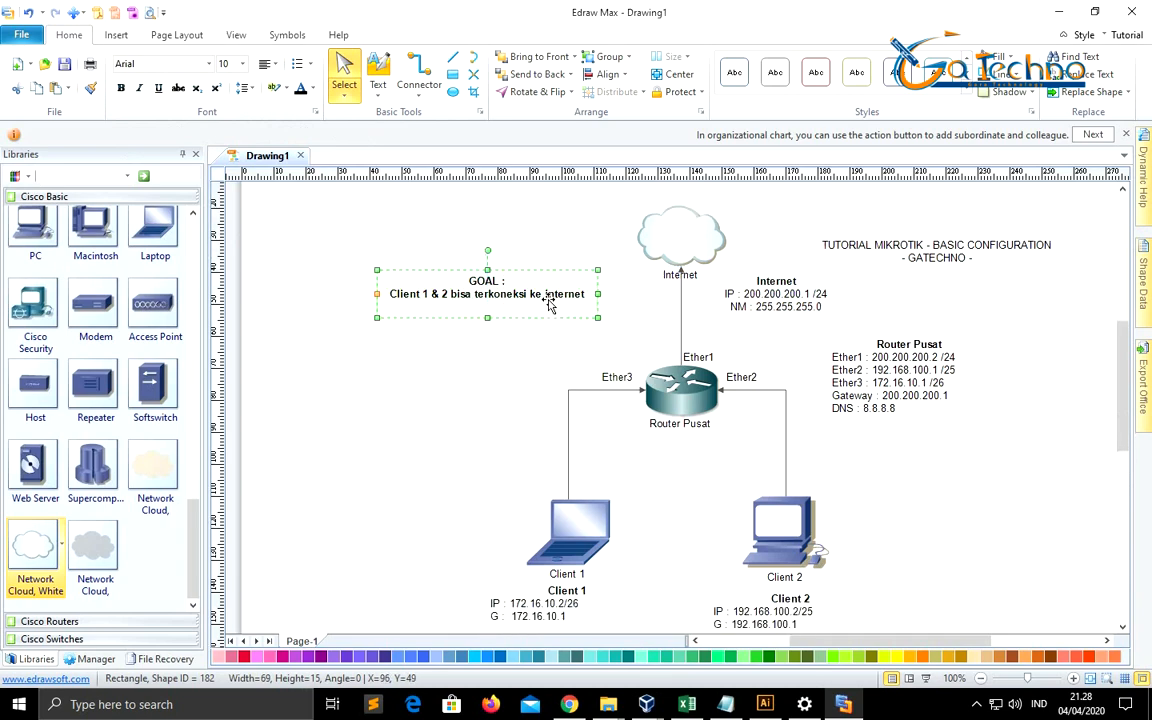
Step: Nudge the tutorial title slightly up and shift the Internet and Router Pusat address blocks closer to the topology
left_click_drag(948, 246, 940, 231)
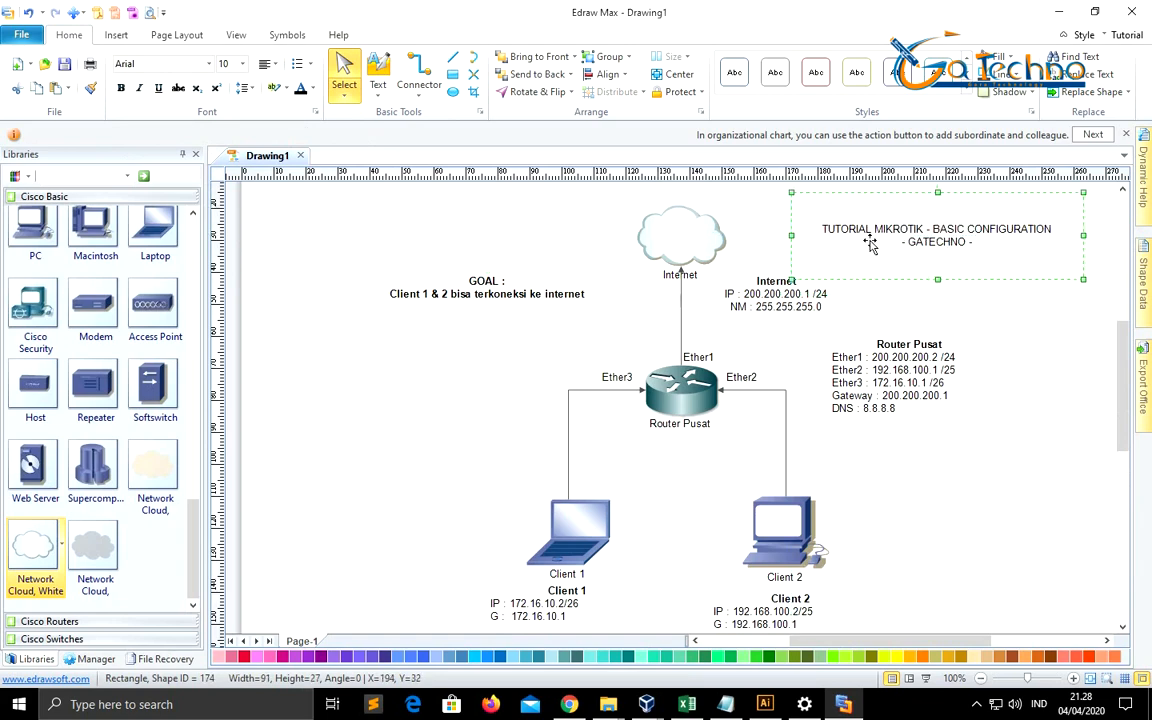
scroll(667, 421, "down", 1)
scroll(667, 421, "down", 4)
scroll(667, 425, "up", 4)
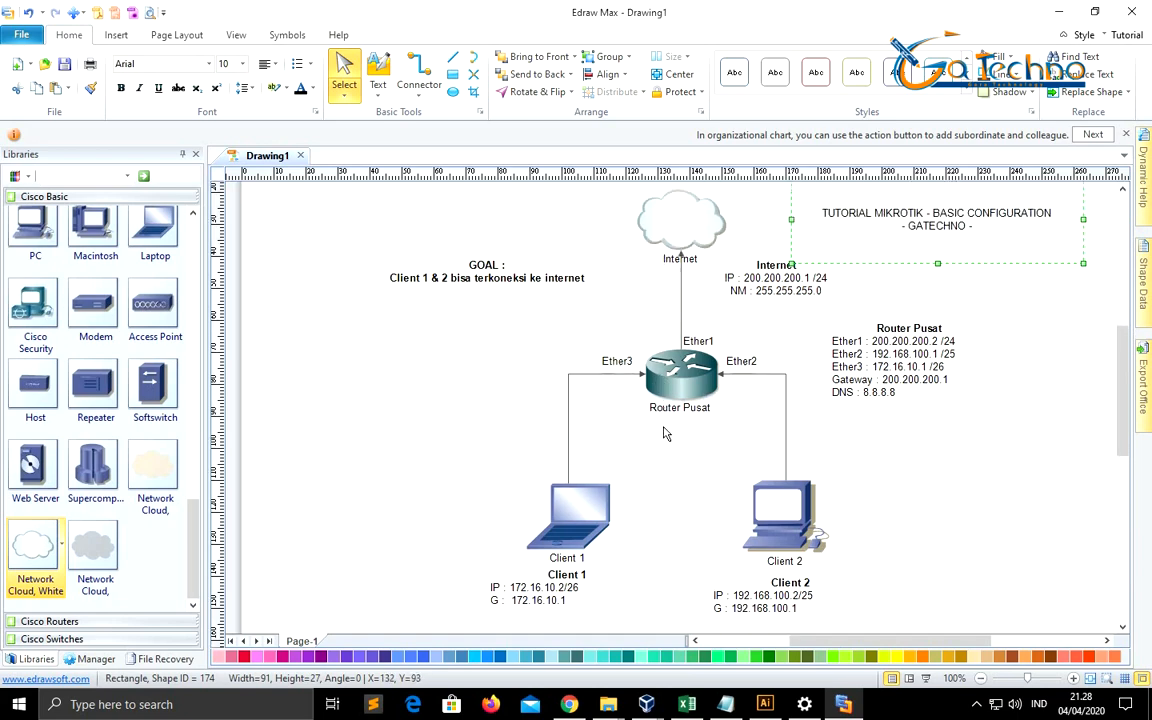
scroll(800, 340, "down", 1)
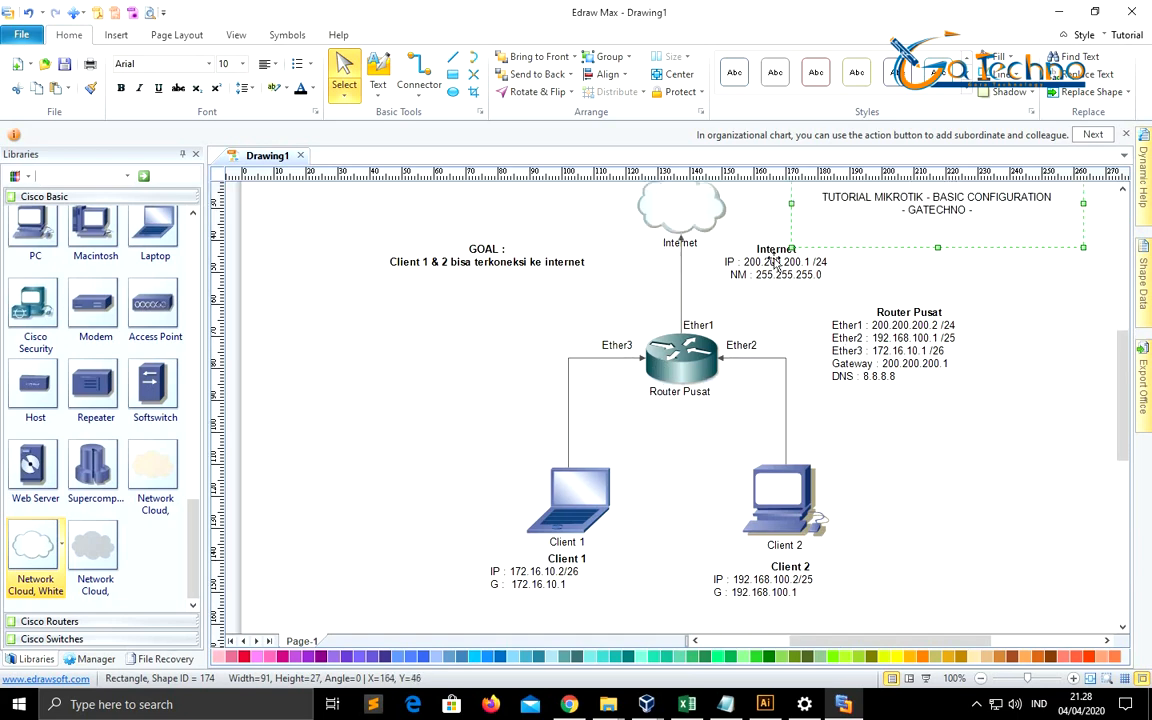
left_click_drag(769, 268, 748, 268)
left_click(860, 318)
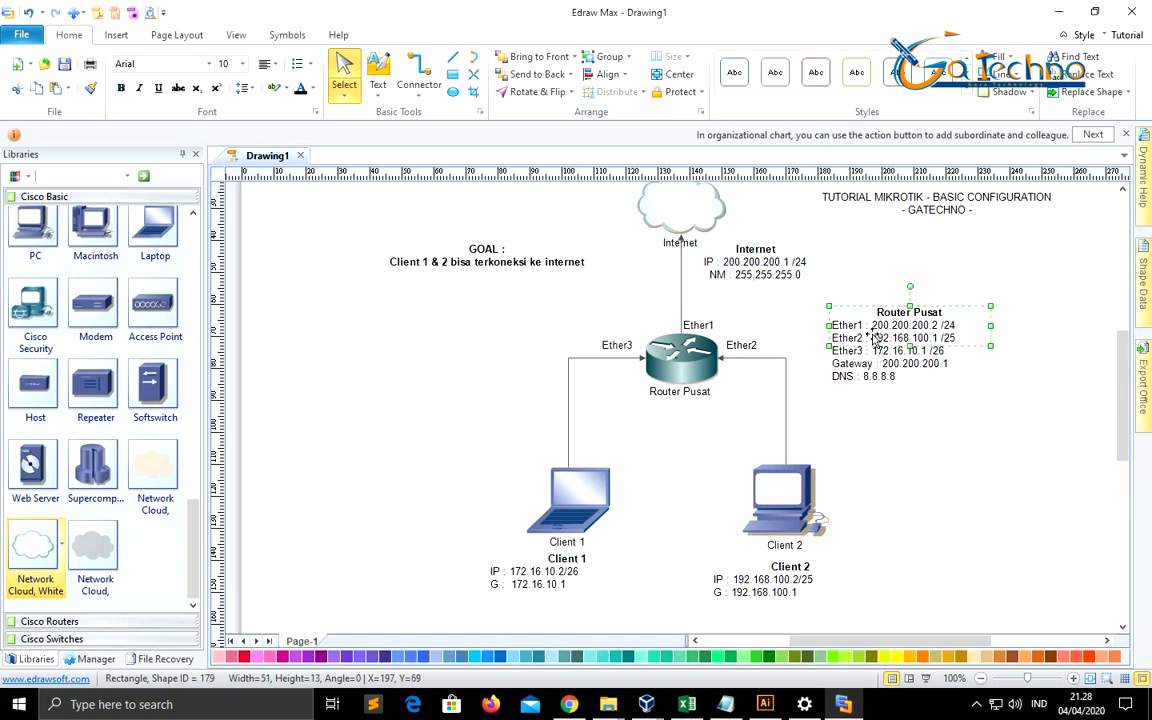
left_click_drag(860, 318, 878, 340)
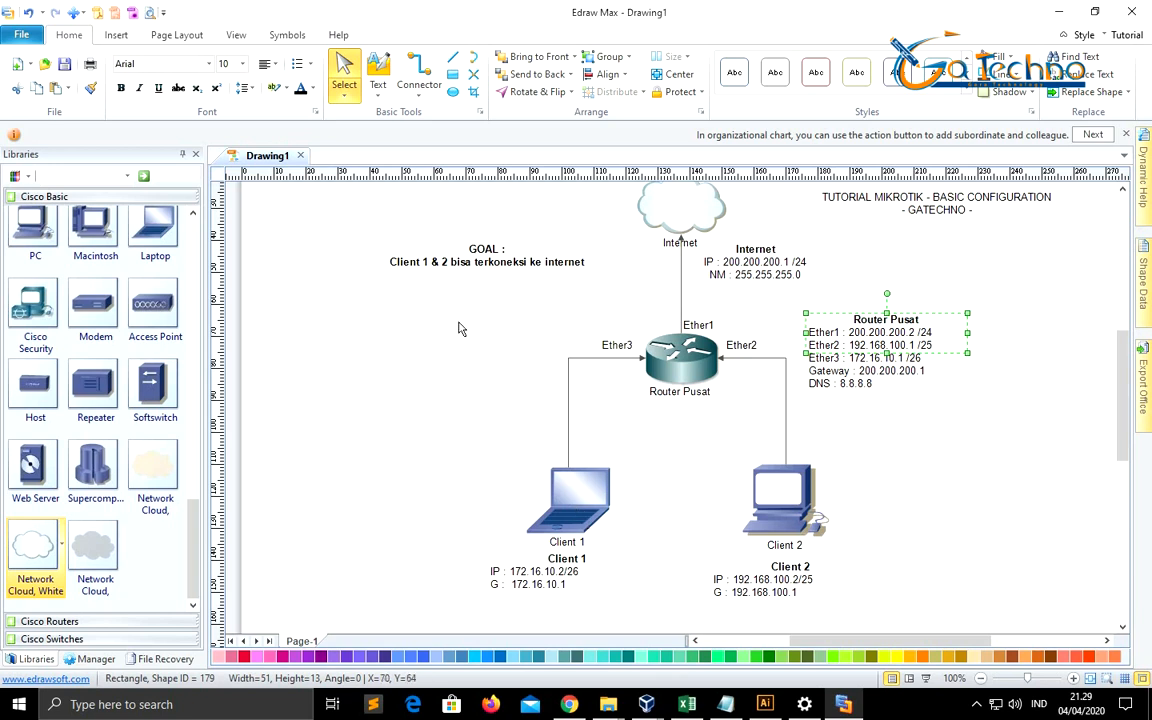
Step: Make both lines of the "TUTORIAL MIKROTIK - BASIC CONFIGURATION" title bold
left_click(912, 195)
scroll(913, 198, "up", 1)
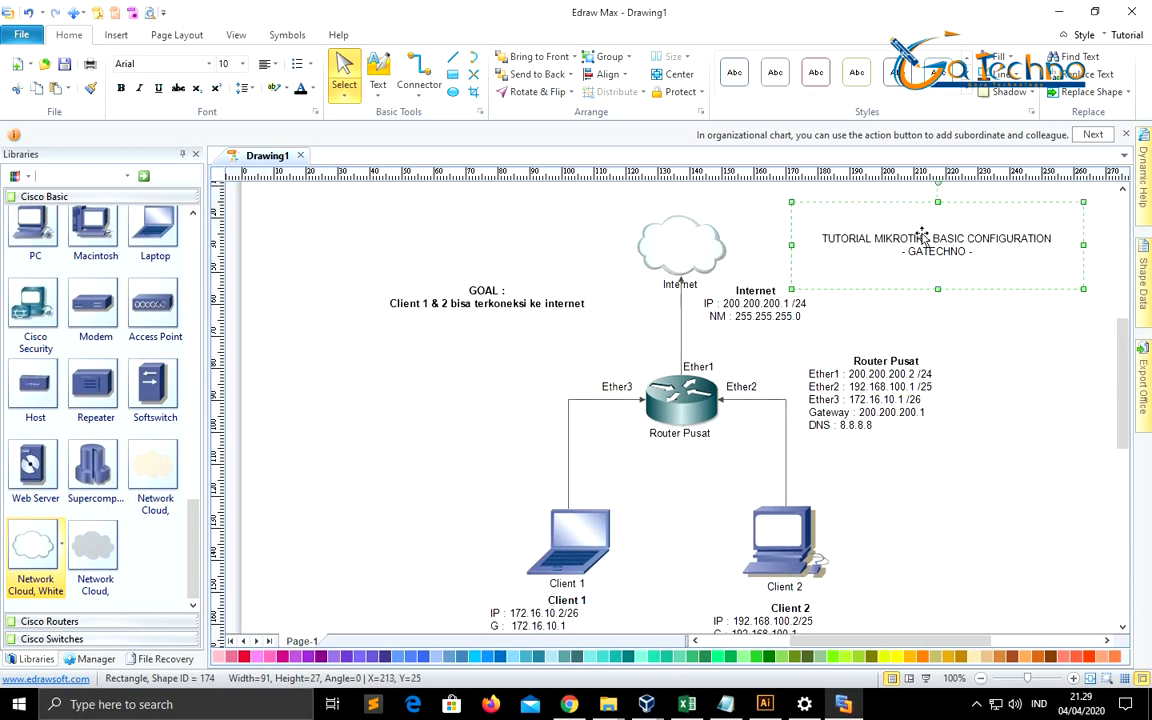
double_click(926, 238)
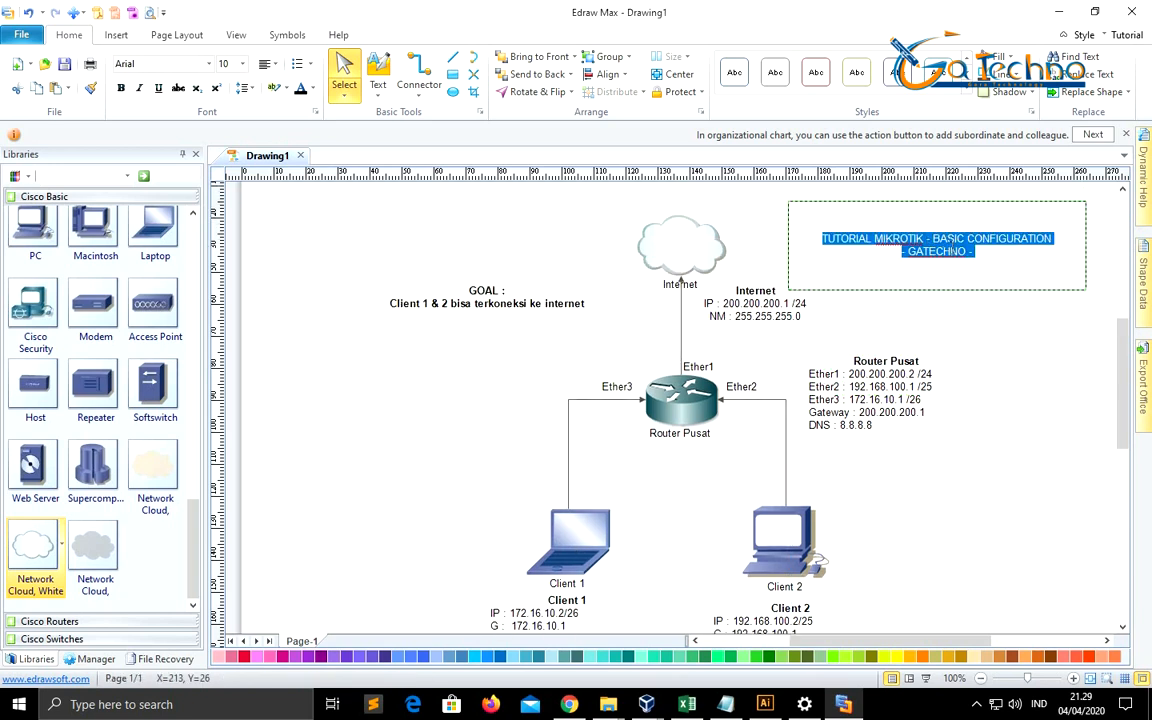
left_click(993, 453)
Step: Move the tutorial title text box down, closer to the Router Pusat address block
scroll(690, 345, "down", 1)
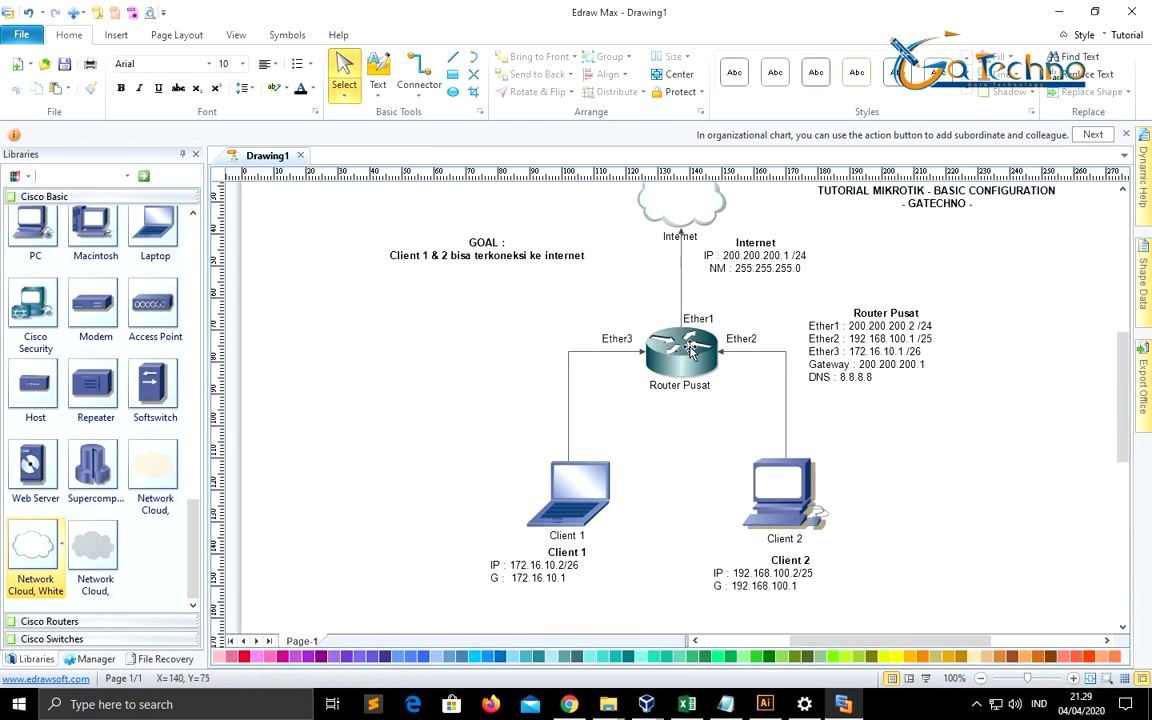
scroll(690, 345, "down", 1)
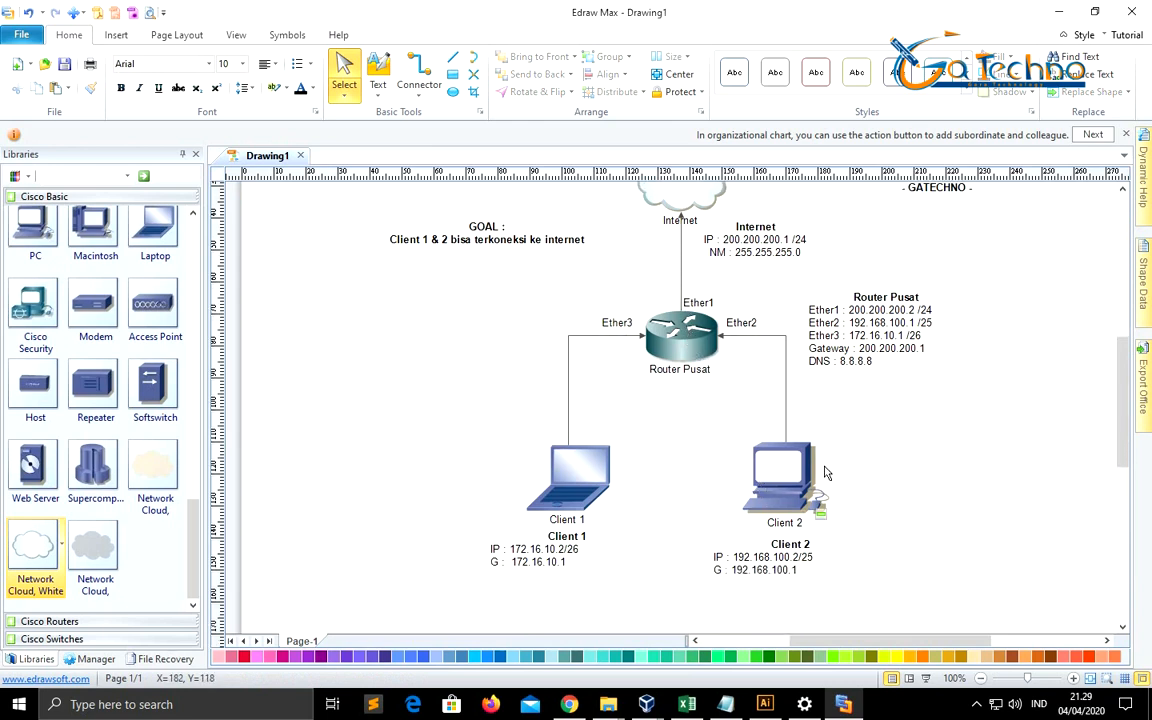
scroll(826, 472, "up", 1)
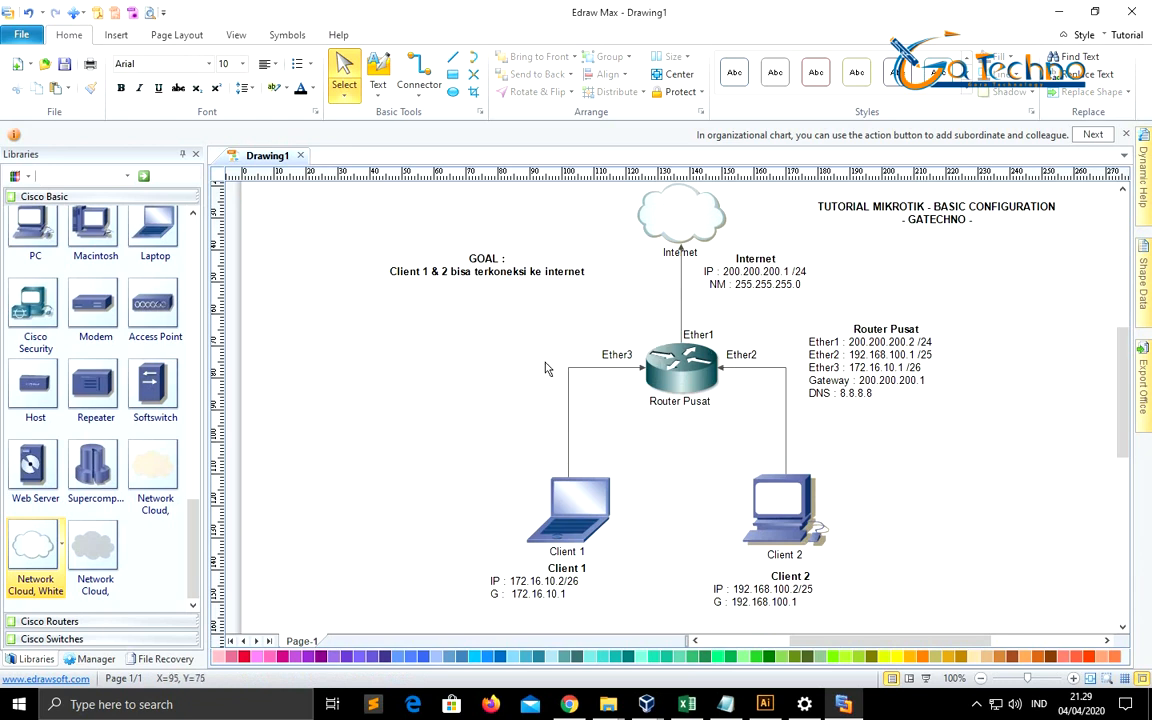
left_click_drag(952, 222, 952, 253)
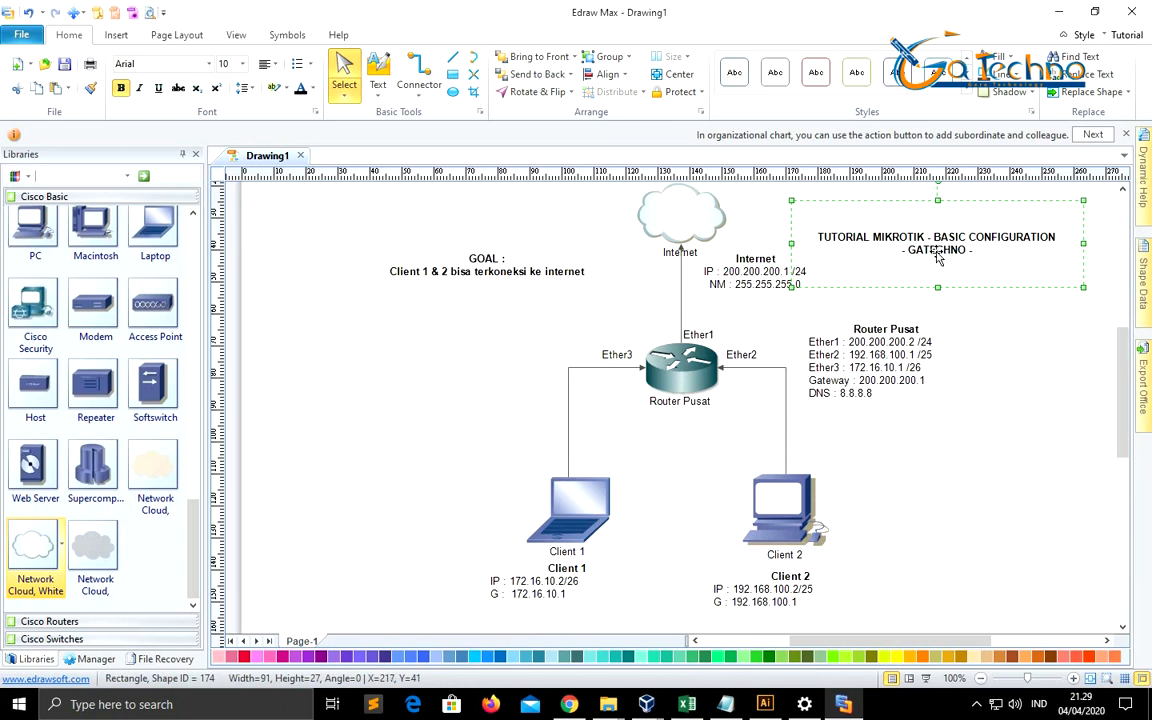